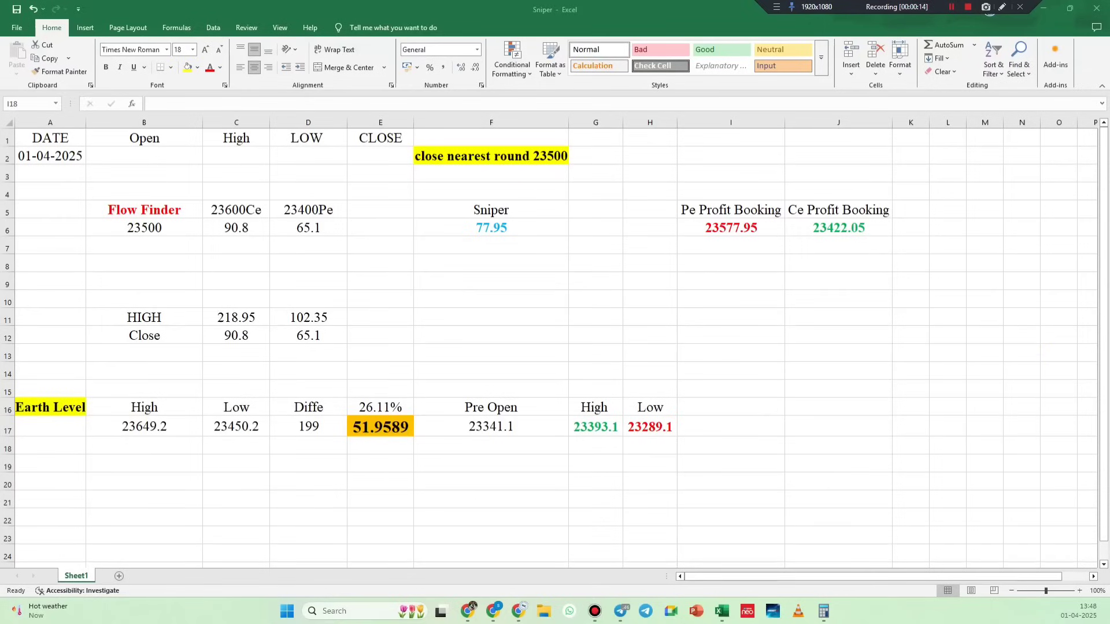
- Drag the Chrome window so the NIFTY 50 daily TradingView chart covers the Excel sheet
{"action": "left_click_drag", "start_coordinate": [1109, 43], "coordinate": [311, 66]}
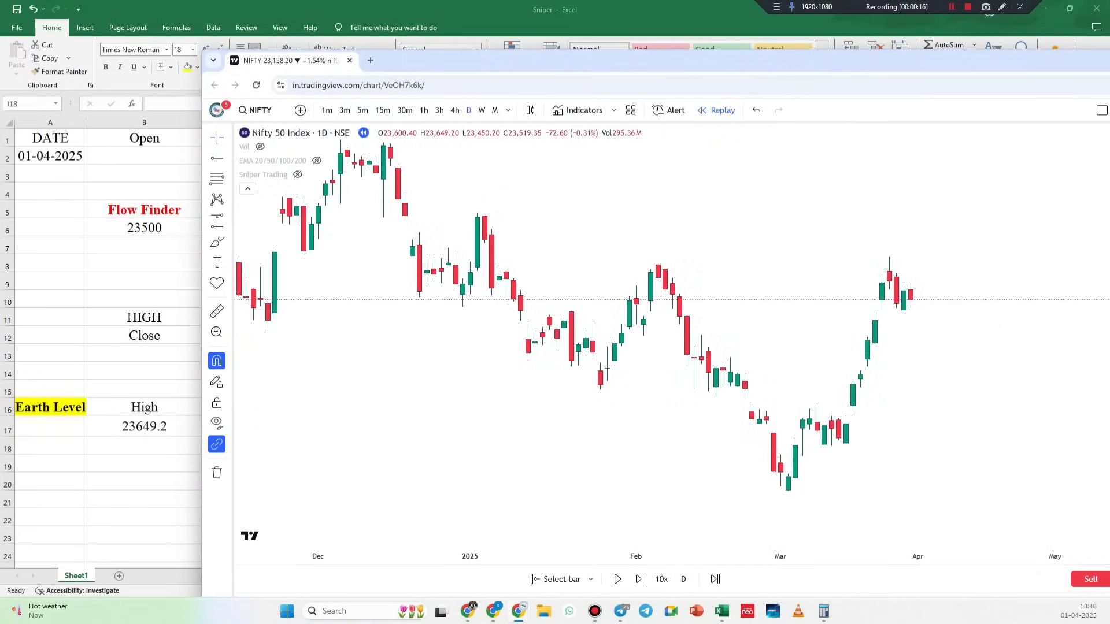
- After a quick test scribble, place a horizontal ray at the latest Nifty candle and stretch the price scale
{"action": "left_click", "coordinate": [1002, 9]}
{"action": "left_click_drag", "start_coordinate": [807, 219], "coordinate": [856, 170]}
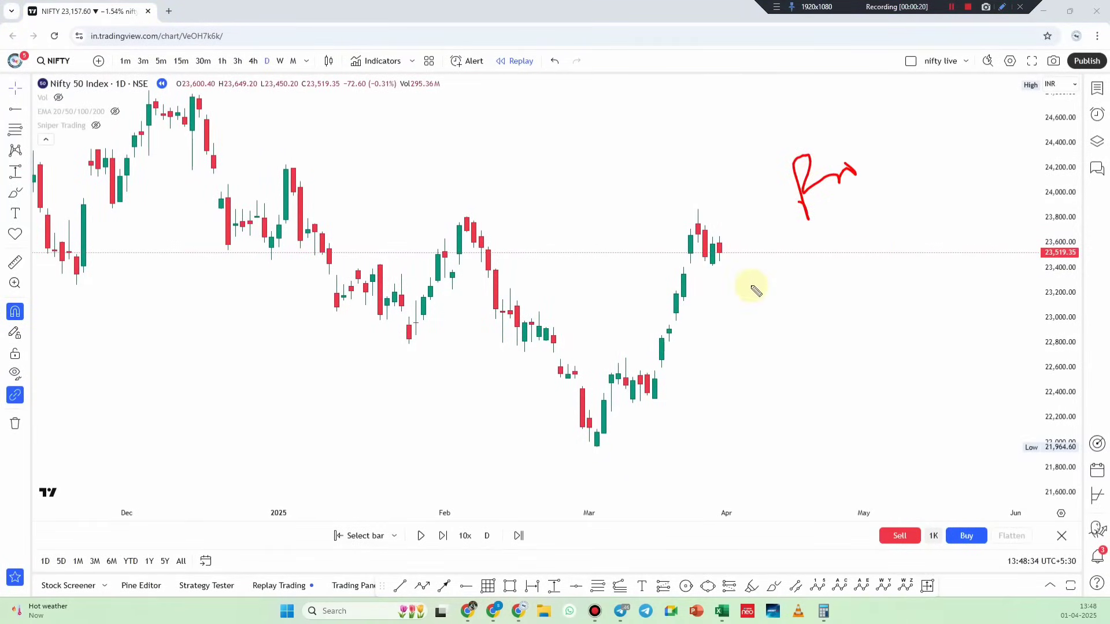
{"action": "key", "text": "Escape"}
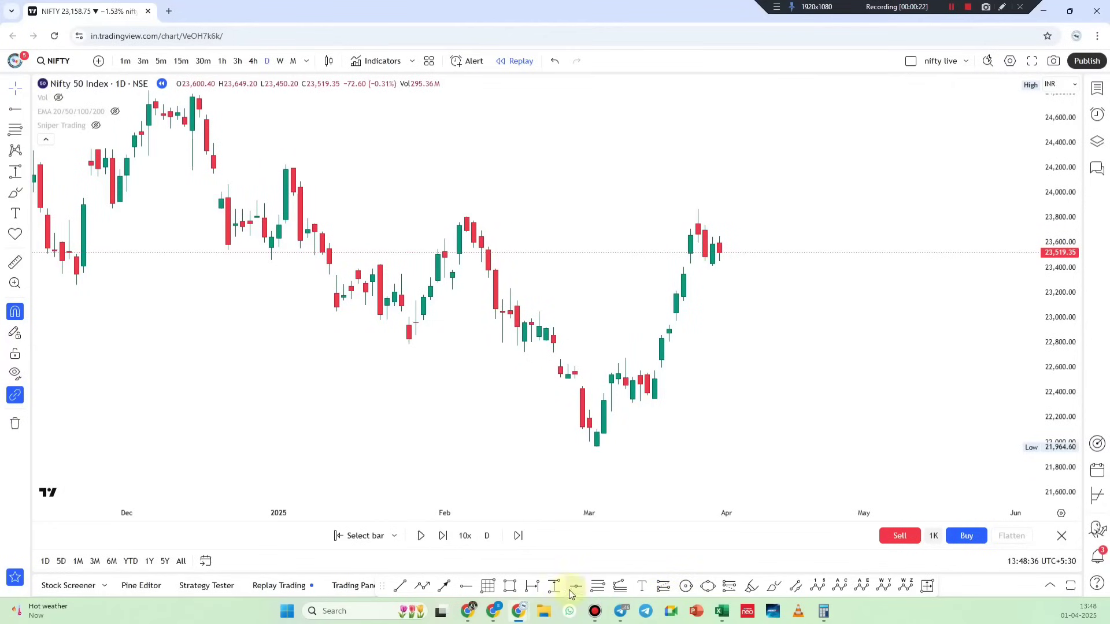
{"action": "left_click", "coordinate": [466, 585]}
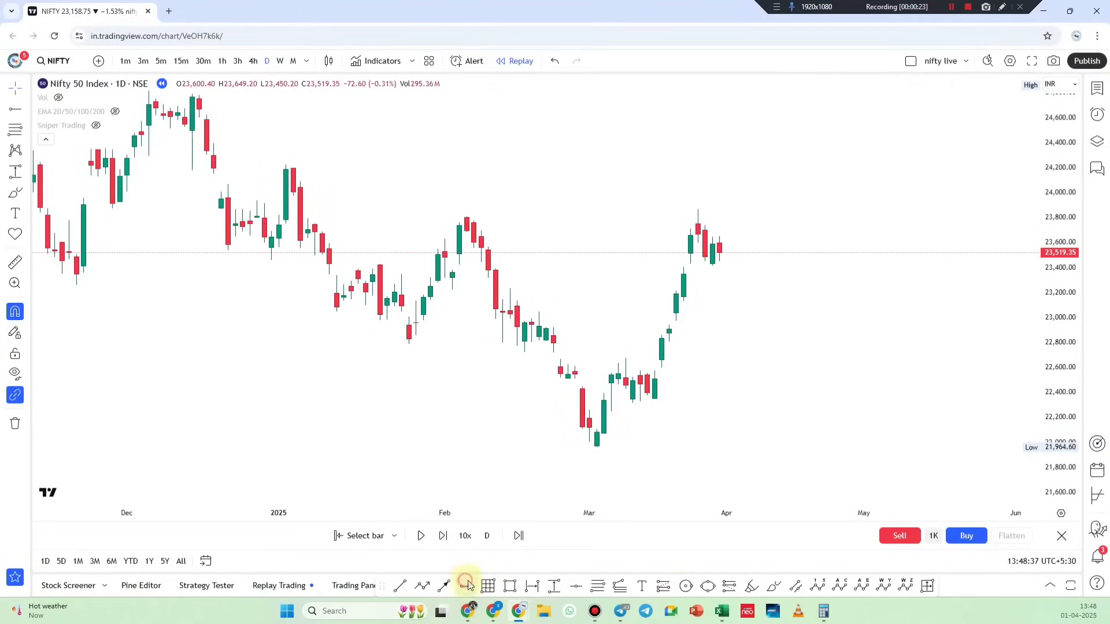
{"action": "left_click", "coordinate": [728, 258]}
{"action": "left_click_drag", "start_coordinate": [1071, 312], "coordinate": [1044, 121]}
{"action": "left_click_drag", "start_coordinate": [971, 133], "coordinate": [835, 181]}
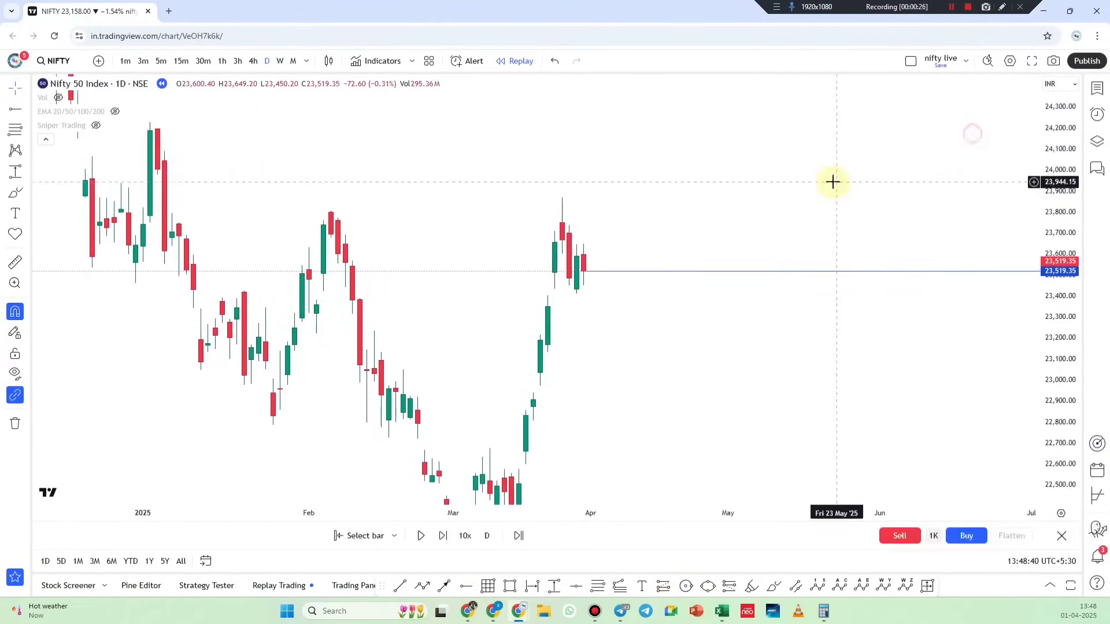
- Handwrite and underline 23519 beside the last candle with pen marks, then clear the ink
{"action": "left_click", "coordinate": [1002, 6]}
{"action": "mouse_move", "coordinate": [733, 198]}
{"action": "left_mouse_down"}
{"action": "mouse_move", "coordinate": [783, 181]}
{"action": "mouse_move", "coordinate": [799, 204]}
{"action": "left_mouse_up"}
{"action": "mouse_move", "coordinate": [830, 145]}
{"action": "left_mouse_down"}
{"action": "mouse_move", "coordinate": [850, 168]}
{"action": "mouse_move", "coordinate": [862, 128]}
{"action": "mouse_move", "coordinate": [897, 112]}
{"action": "mouse_move", "coordinate": [924, 136]}
{"action": "left_mouse_up"}
{"action": "left_click_drag", "start_coordinate": [786, 246], "coordinate": [982, 139]}
{"action": "left_click_drag", "start_coordinate": [780, 337], "coordinate": [809, 350]}
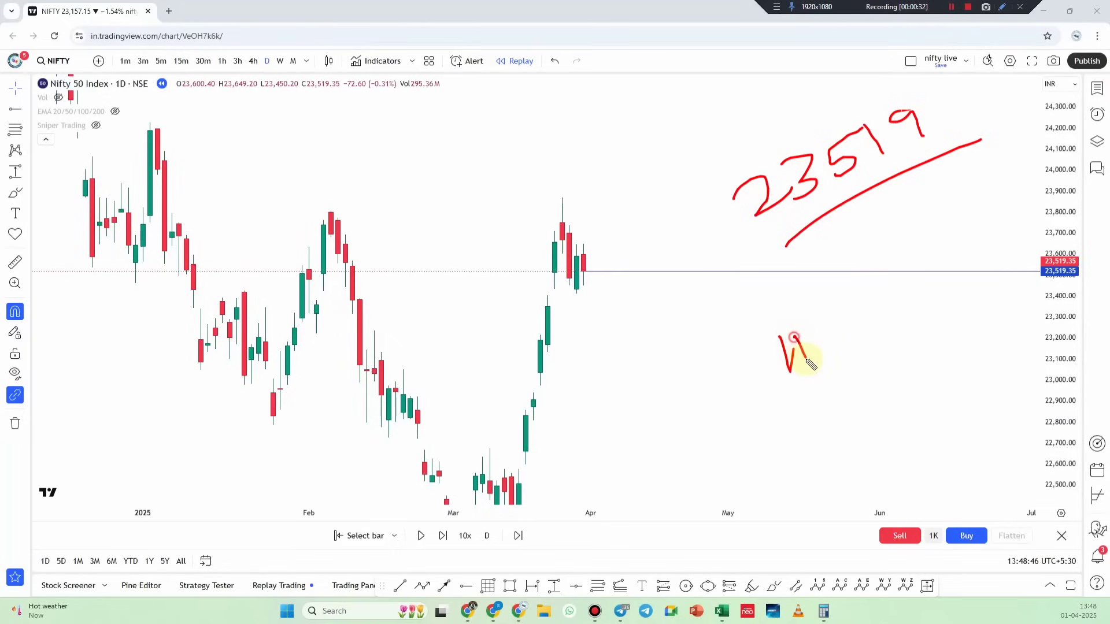
{"action": "left_click_drag", "start_coordinate": [839, 310], "coordinate": [837, 399]}
{"action": "left_click_drag", "start_coordinate": [884, 331], "coordinate": [919, 342]}
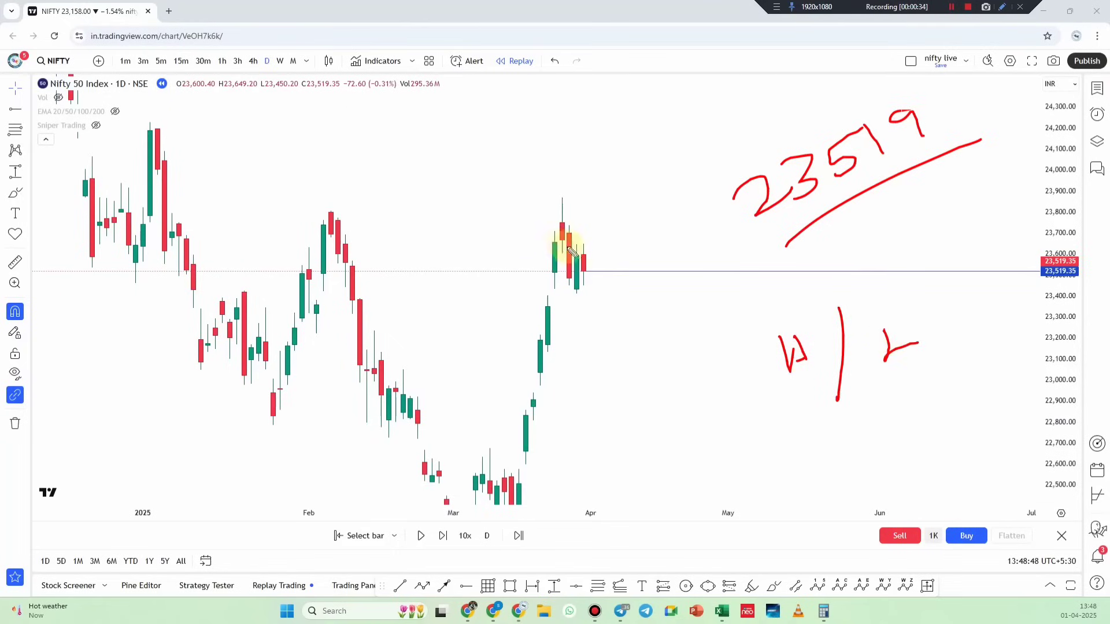
{"action": "left_click_drag", "start_coordinate": [585, 241], "coordinate": [1036, 197]}
{"action": "key", "text": "Escape"}
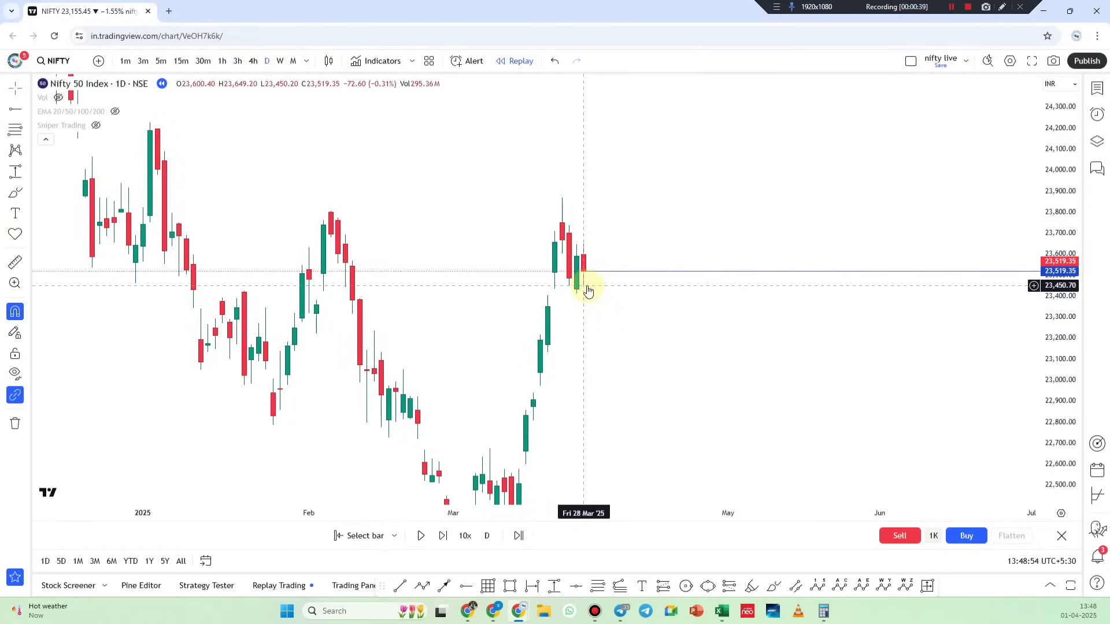
- Sketch a curve near the latest price level in ink, then erase it
{"action": "left_click", "coordinate": [1002, 7]}
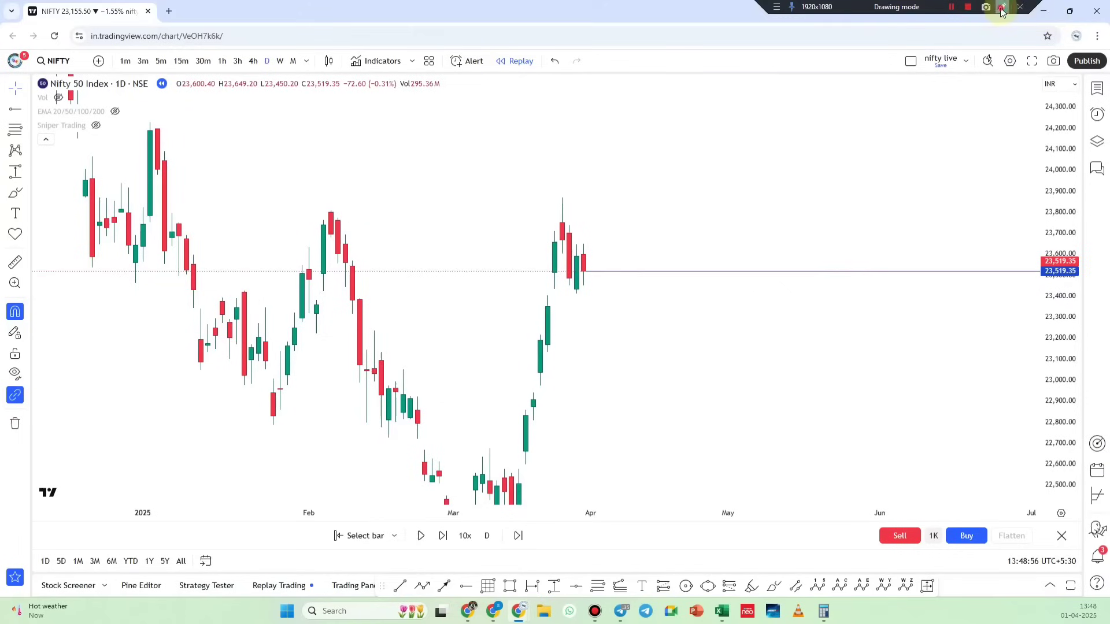
{"action": "mouse_move", "coordinate": [827, 249]}
{"action": "left_mouse_down"}
{"action": "mouse_move", "coordinate": [854, 234]}
{"action": "mouse_move", "coordinate": [867, 266]}
{"action": "left_mouse_up"}
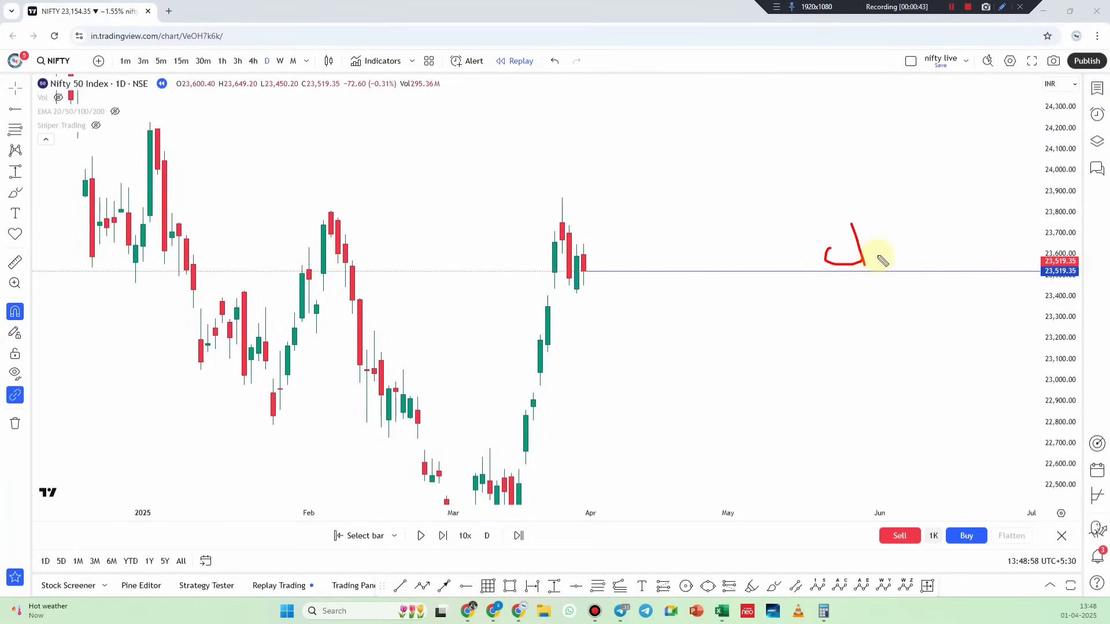
{"action": "key", "text": "Escape"}
- Bring the Sniper sheet forward and box the Flow Finder 23500 value in red ink
{"action": "left_click", "coordinate": [727, 609]}
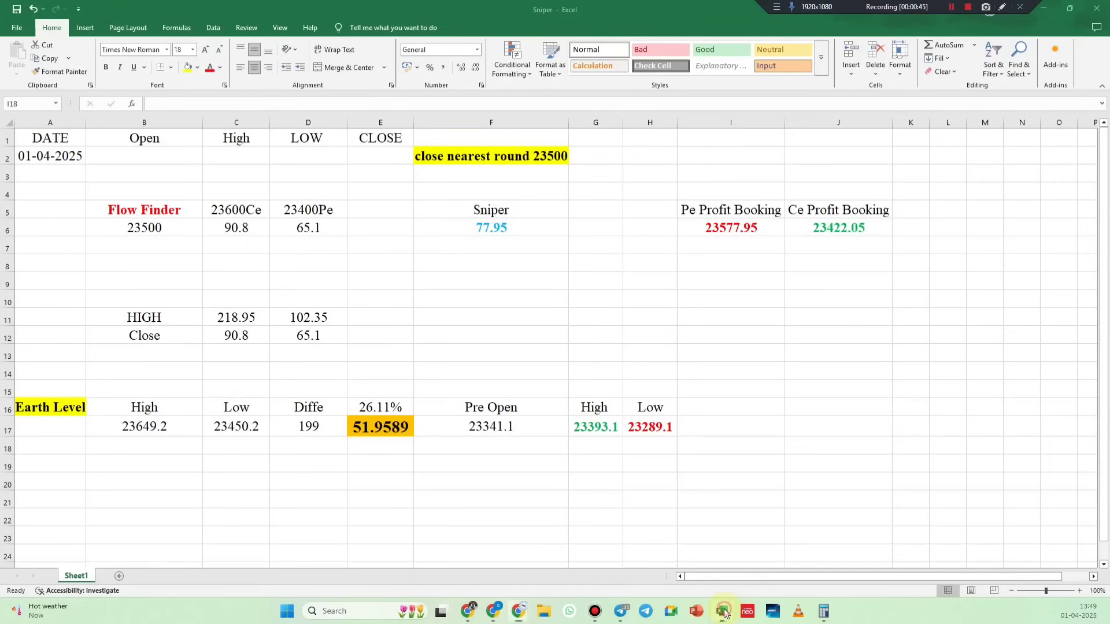
{"action": "left_click", "coordinate": [1007, 7]}
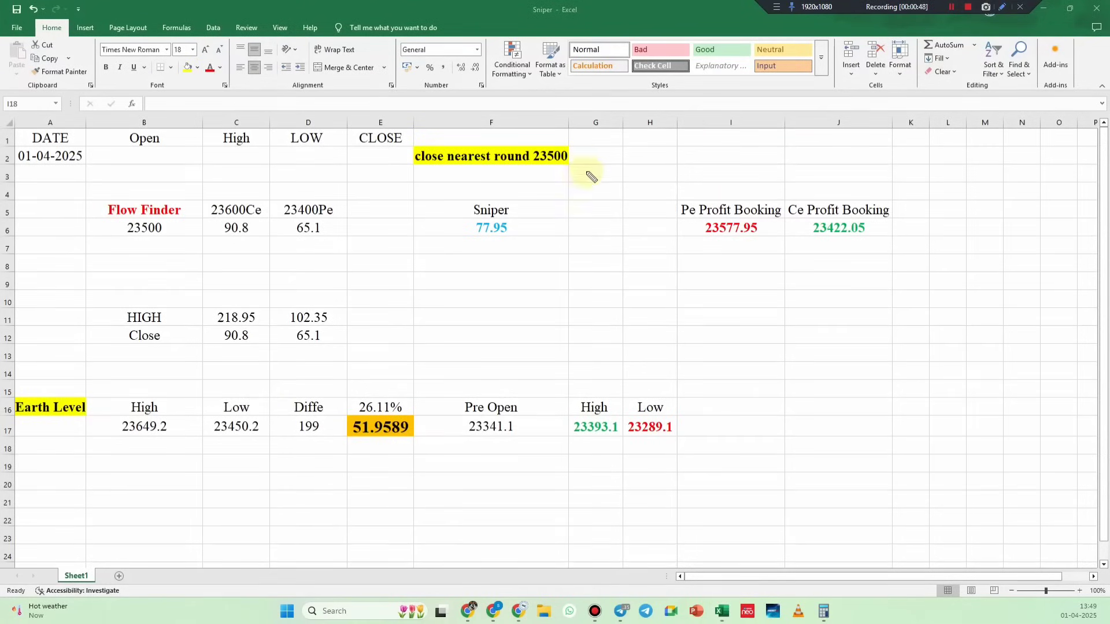
{"action": "mouse_move", "coordinate": [122, 248]}
{"action": "left_mouse_down"}
{"action": "mouse_move", "coordinate": [188, 211]}
{"action": "mouse_move", "coordinate": [126, 240]}
{"action": "left_mouse_up"}
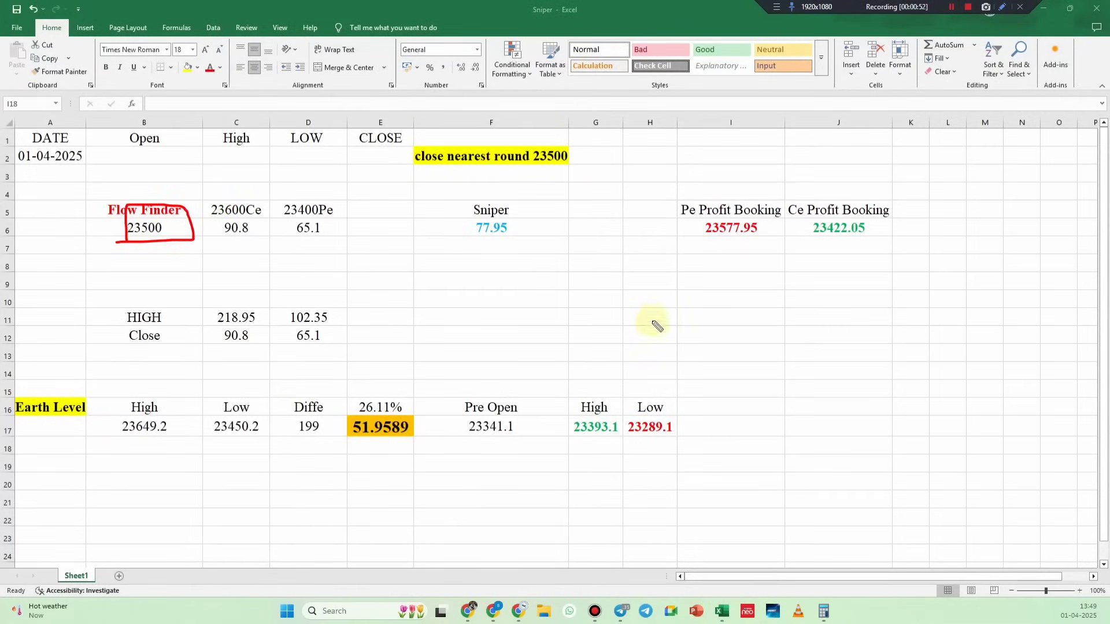
- Handwrite 'Close' and the 23600 CE / 23400 PE strike notes, boxing Close and the 23500 note
{"action": "mouse_move", "coordinate": [809, 310]}
{"action": "left_mouse_down"}
{"action": "mouse_move", "coordinate": [800, 341]}
{"action": "mouse_move", "coordinate": [864, 298]}
{"action": "mouse_move", "coordinate": [884, 303]}
{"action": "mouse_move", "coordinate": [918, 281]}
{"action": "left_mouse_up"}
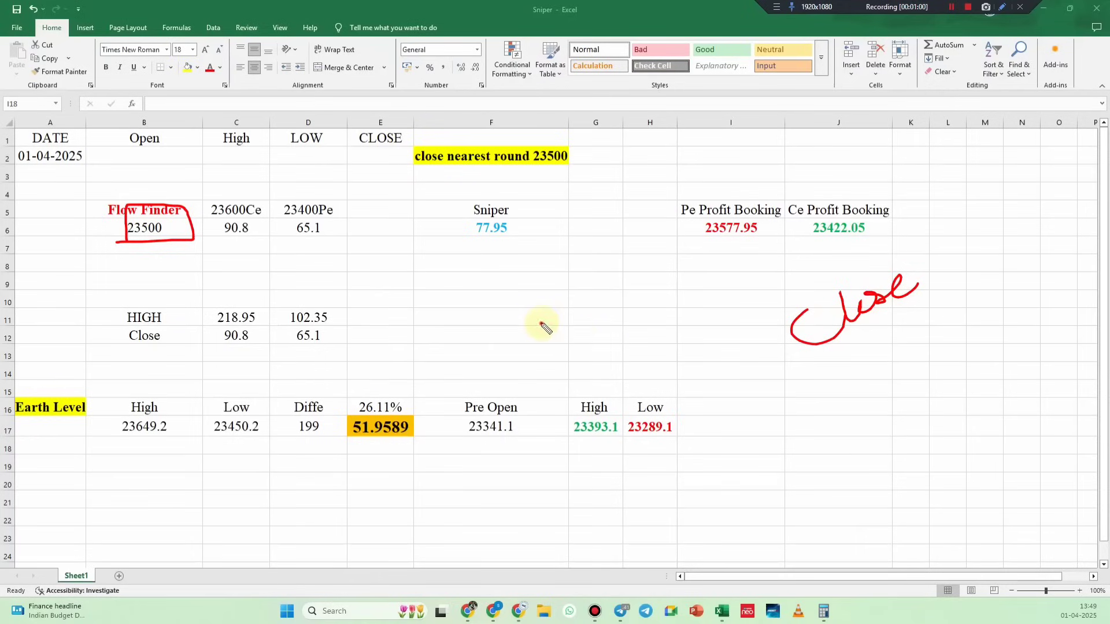
{"action": "mouse_move", "coordinate": [541, 322]}
{"action": "left_mouse_down"}
{"action": "mouse_move", "coordinate": [573, 290]}
{"action": "mouse_move", "coordinate": [597, 302]}
{"action": "mouse_move", "coordinate": [708, 267]}
{"action": "left_mouse_up"}
{"action": "mouse_move", "coordinate": [705, 460]}
{"action": "left_mouse_down"}
{"action": "mouse_move", "coordinate": [777, 439]}
{"action": "mouse_move", "coordinate": [845, 440]}
{"action": "mouse_move", "coordinate": [888, 397]}
{"action": "mouse_move", "coordinate": [940, 399]}
{"action": "left_mouse_up"}
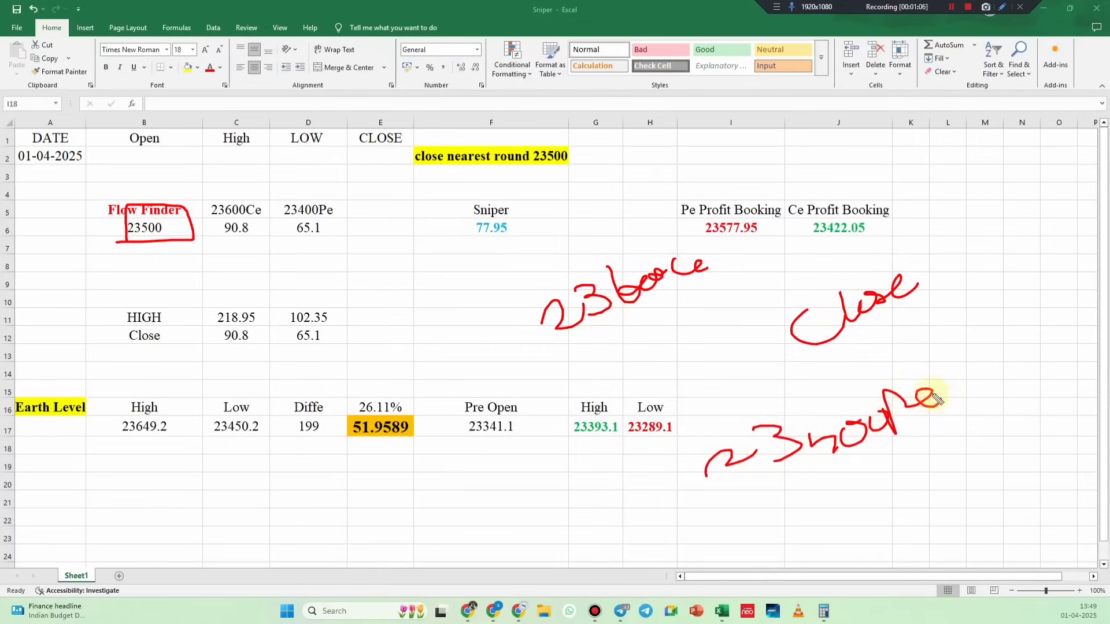
{"action": "mouse_move", "coordinate": [773, 314]}
{"action": "left_mouse_down"}
{"action": "mouse_move", "coordinate": [922, 290]}
{"action": "mouse_move", "coordinate": [767, 318]}
{"action": "left_mouse_up"}
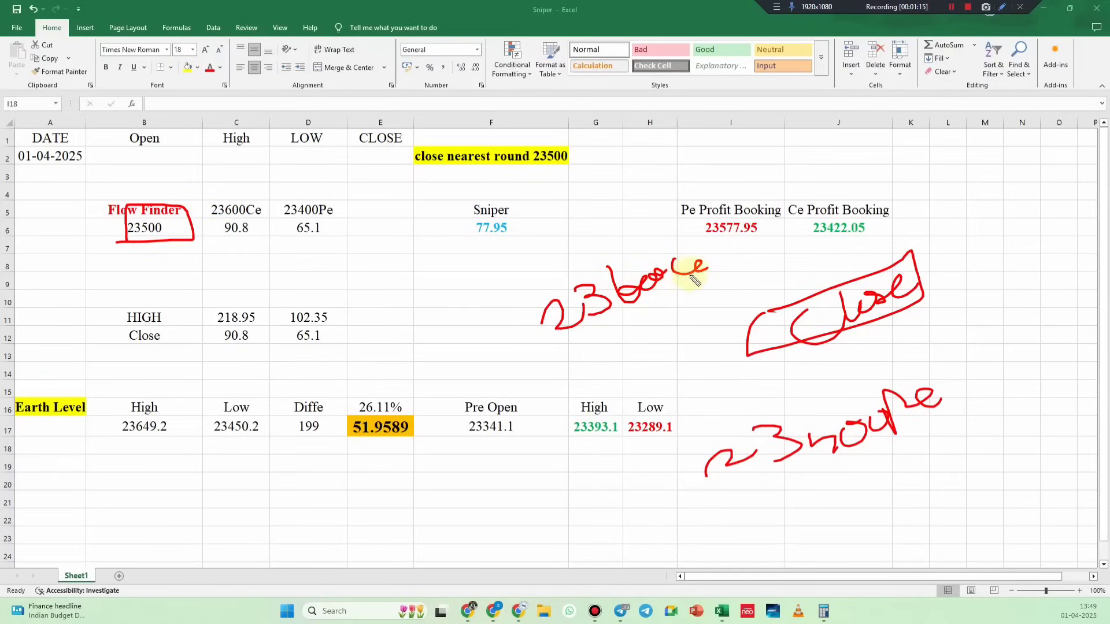
{"action": "mouse_move", "coordinate": [366, 303]}
{"action": "left_mouse_down"}
{"action": "mouse_move", "coordinate": [466, 276]}
{"action": "mouse_move", "coordinate": [509, 242]}
{"action": "mouse_move", "coordinate": [523, 249]}
{"action": "left_mouse_up"}
{"action": "mouse_move", "coordinate": [389, 318]}
{"action": "left_mouse_down"}
{"action": "mouse_move", "coordinate": [527, 232]}
{"action": "mouse_move", "coordinate": [392, 294]}
{"action": "left_mouse_up"}
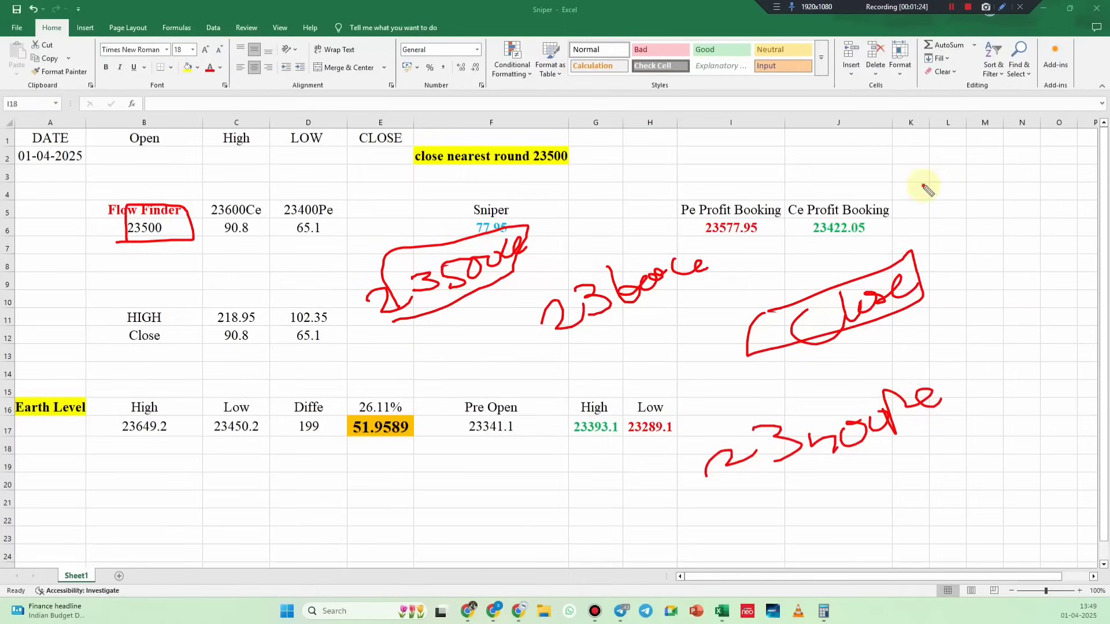
- Draw two level lines labelled 'Open', circle the note between them, and arrow down to row 17
{"action": "left_click_drag", "start_coordinate": [923, 185], "coordinate": [1018, 180]}
{"action": "left_click_drag", "start_coordinate": [963, 173], "coordinate": [974, 171]}
{"action": "mouse_move", "coordinate": [945, 264]}
{"action": "left_mouse_down"}
{"action": "mouse_move", "coordinate": [1032, 261]}
{"action": "mouse_move", "coordinate": [1007, 264]}
{"action": "left_mouse_up"}
{"action": "left_click_drag", "start_coordinate": [1027, 159], "coordinate": [1089, 142]}
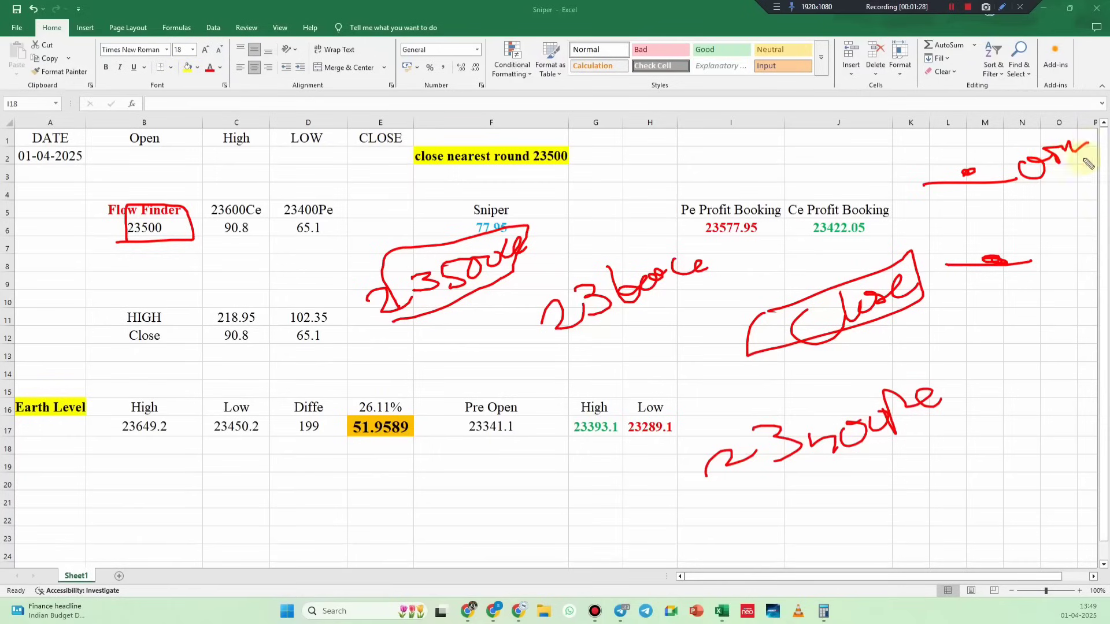
{"action": "mouse_move", "coordinate": [1044, 255]}
{"action": "left_mouse_down"}
{"action": "mouse_move", "coordinate": [1046, 268]}
{"action": "mouse_move", "coordinate": [1079, 240]}
{"action": "mouse_move", "coordinate": [1070, 210]}
{"action": "mouse_move", "coordinate": [1028, 248]}
{"action": "mouse_move", "coordinate": [1093, 215]}
{"action": "mouse_move", "coordinate": [1020, 244]}
{"action": "left_mouse_up"}
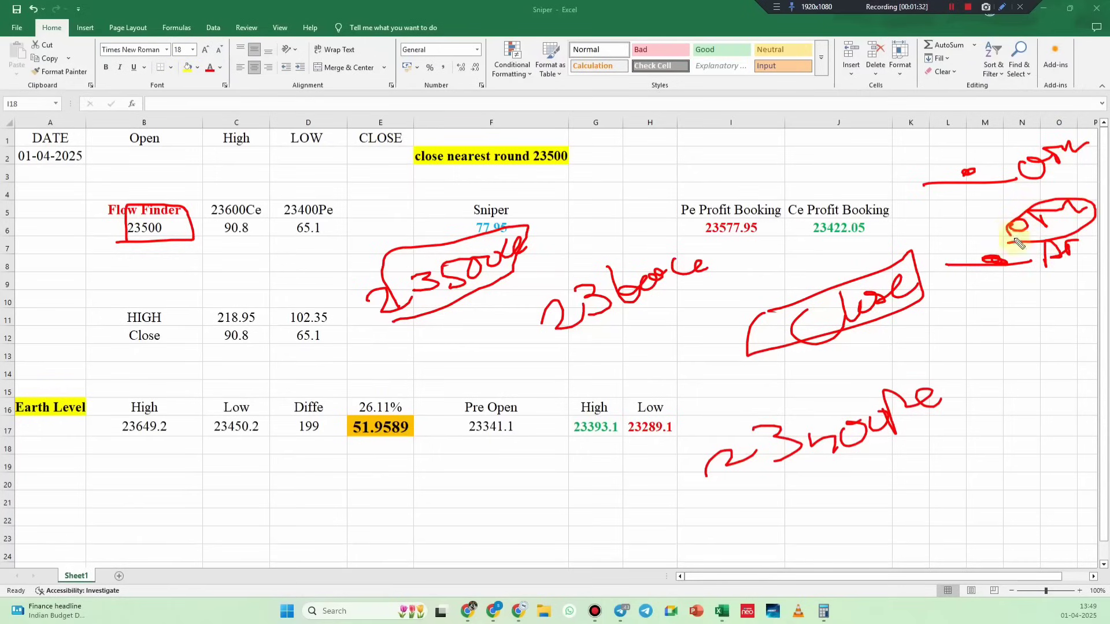
{"action": "mouse_move", "coordinate": [1000, 282]}
{"action": "left_mouse_down"}
{"action": "mouse_move", "coordinate": [1041, 335]}
{"action": "mouse_move", "coordinate": [1070, 434]}
{"action": "mouse_move", "coordinate": [1087, 405]}
{"action": "left_mouse_up"}
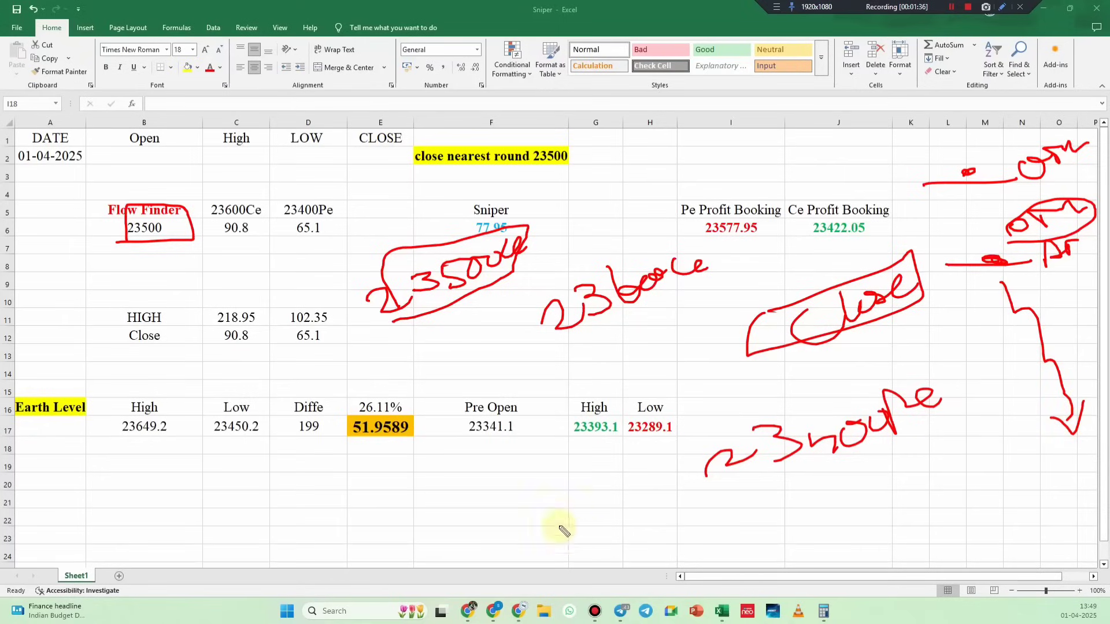
- Handwrite the PE and CE strike notes near rows 16–21 and draw arrows up toward Pre Open
{"action": "mouse_move", "coordinate": [458, 508]}
{"action": "left_mouse_down"}
{"action": "mouse_move", "coordinate": [485, 495]}
{"action": "mouse_move", "coordinate": [496, 527]}
{"action": "left_mouse_up"}
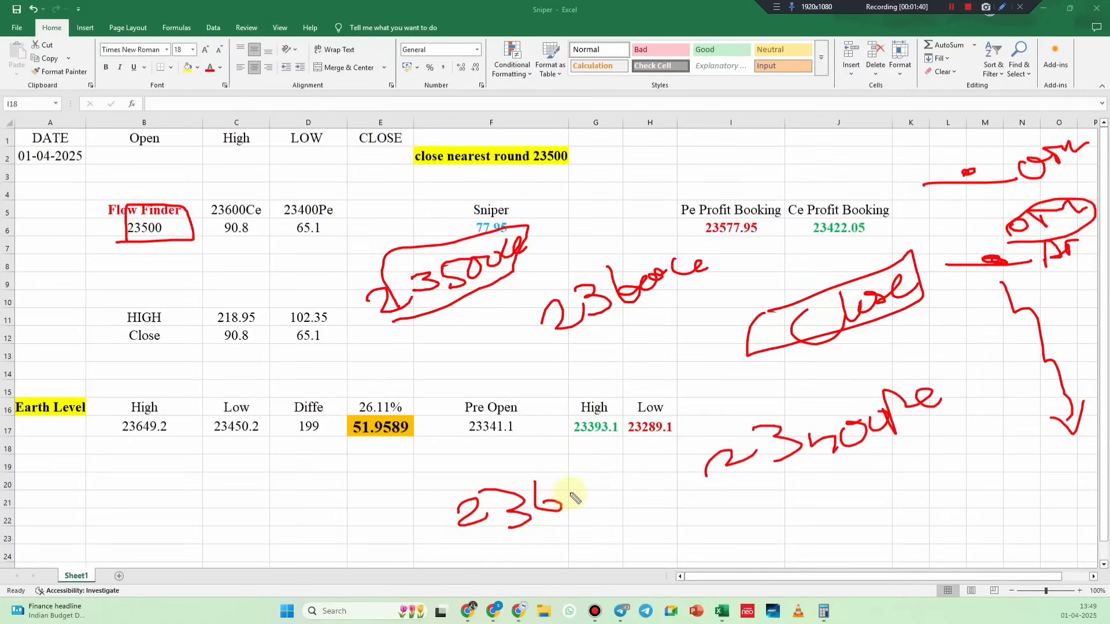
{"action": "mouse_move", "coordinate": [554, 509]}
{"action": "left_mouse_down"}
{"action": "mouse_move", "coordinate": [581, 502]}
{"action": "mouse_move", "coordinate": [619, 517]}
{"action": "mouse_move", "coordinate": [663, 488]}
{"action": "left_mouse_up"}
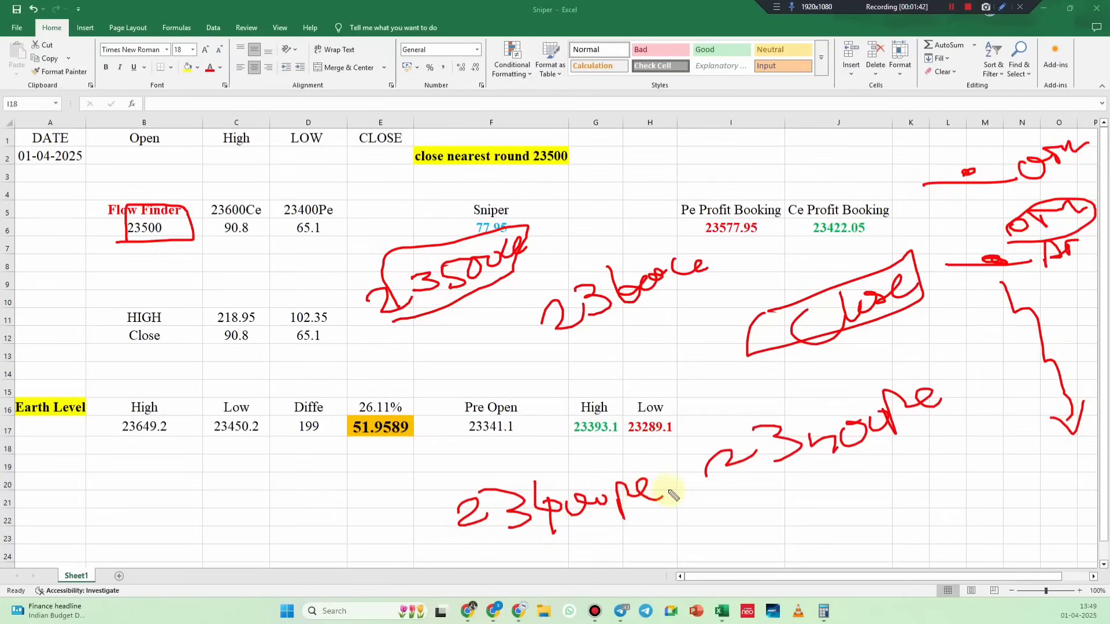
{"action": "mouse_move", "coordinate": [512, 408]}
{"action": "left_mouse_down"}
{"action": "mouse_move", "coordinate": [526, 422]}
{"action": "mouse_move", "coordinate": [688, 353]}
{"action": "mouse_move", "coordinate": [715, 363]}
{"action": "left_mouse_up"}
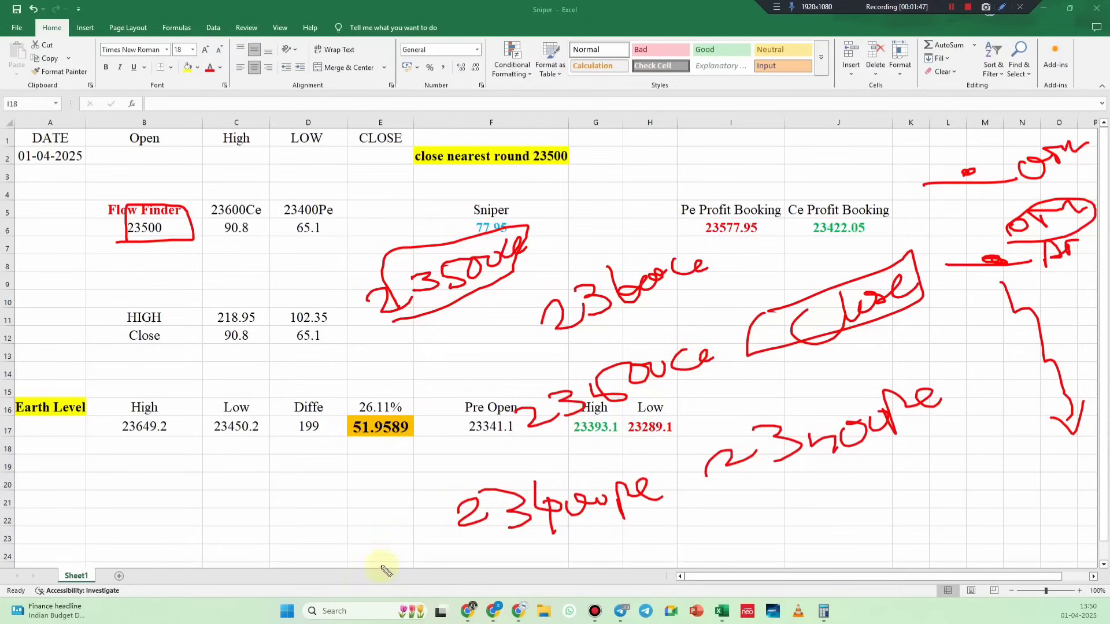
{"action": "left_click_drag", "start_coordinate": [411, 544], "coordinate": [478, 393]}
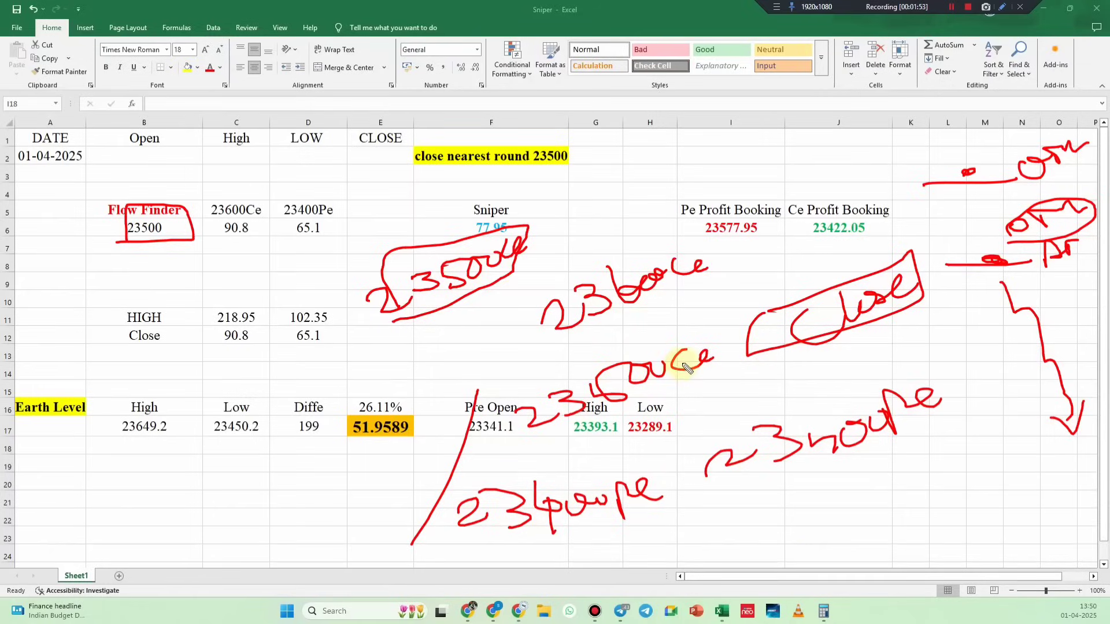
{"action": "left_click_drag", "start_coordinate": [516, 421], "coordinate": [674, 154]}
{"action": "mouse_move", "coordinate": [614, 167]}
{"action": "left_mouse_down"}
{"action": "mouse_move", "coordinate": [642, 167]}
{"action": "mouse_move", "coordinate": [688, 198]}
{"action": "left_mouse_up"}
- Wipe all red ink off the Sniper sheet and exit drawing mode
{"action": "key", "text": "Escape"}
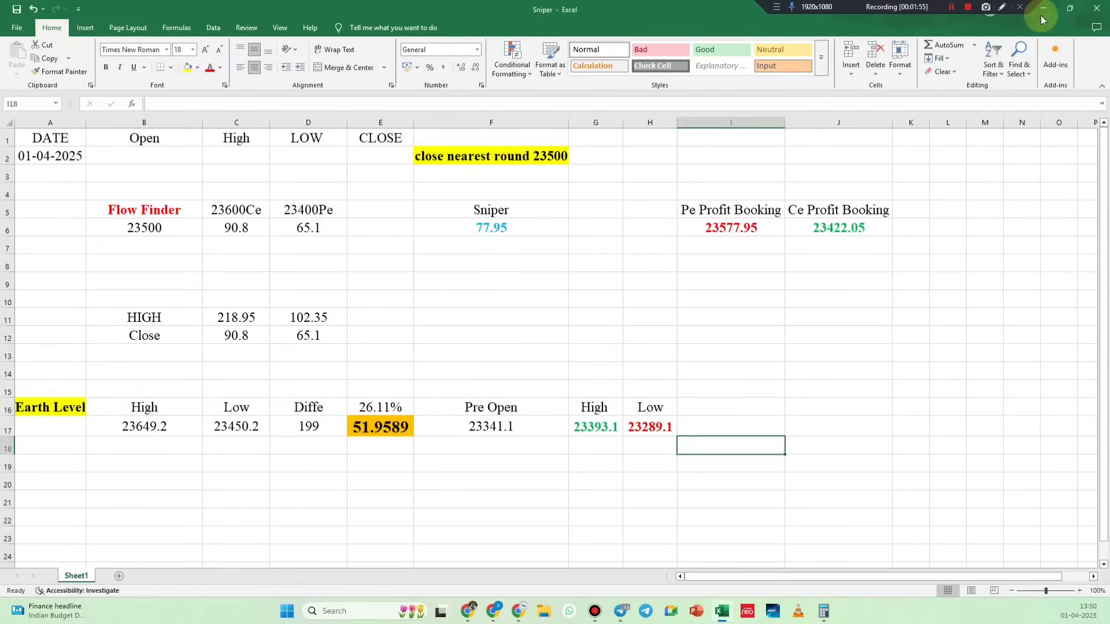
{"action": "left_click", "coordinate": [1002, 7]}
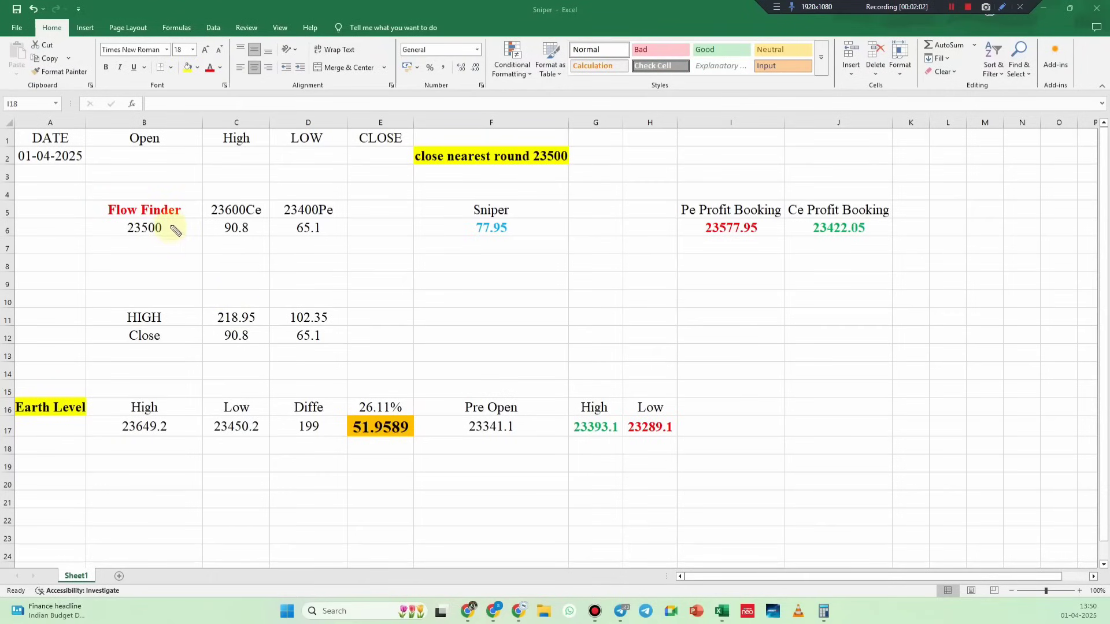
{"action": "key", "text": "Escape"}
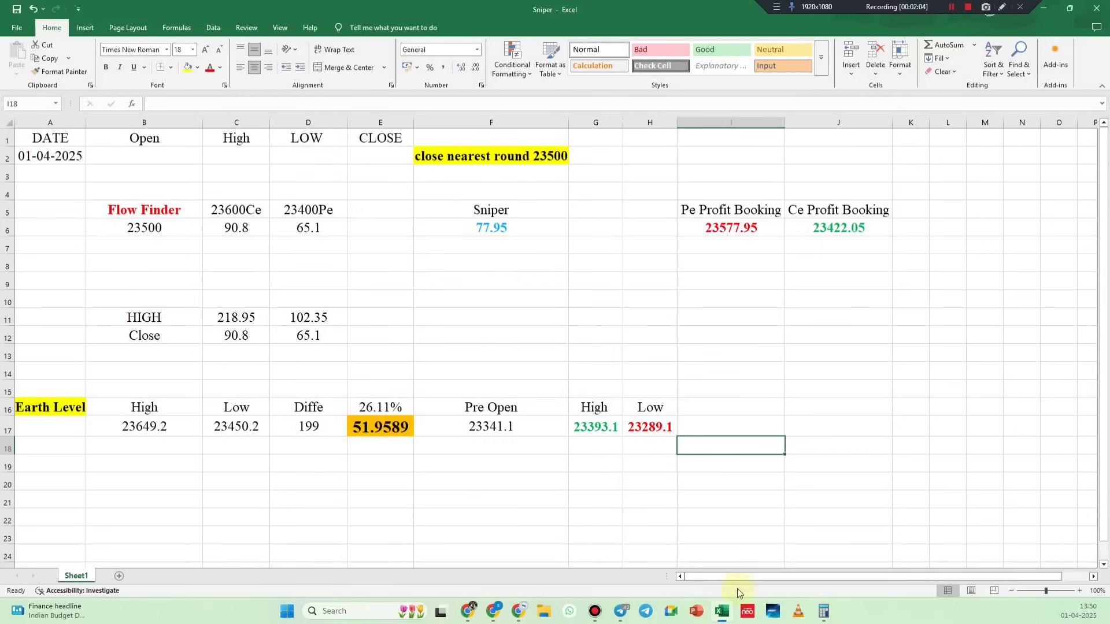
- On the Nifty chart, circle the latest candles and write an underlined note, then clear the ink
{"action": "mouse_move", "coordinate": [527, 617]}
{"action": "left_click", "coordinate": [588, 554]}
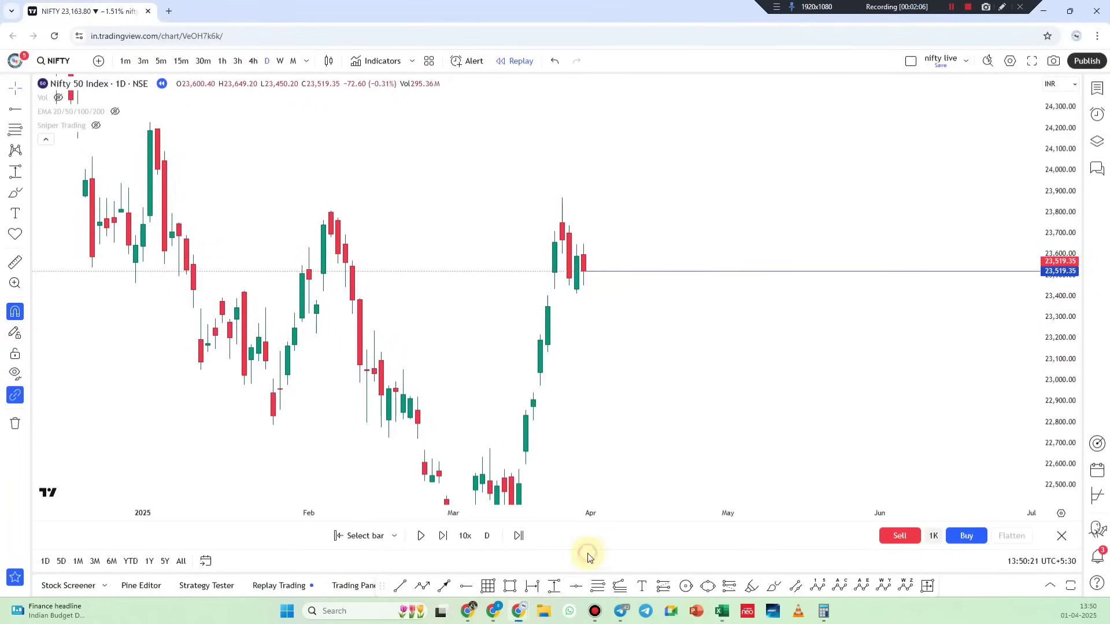
{"action": "scroll", "coordinate": [746, 363], "scroll_direction": "up", "scroll_amount": 2}
{"action": "left_click", "coordinate": [1002, 7]}
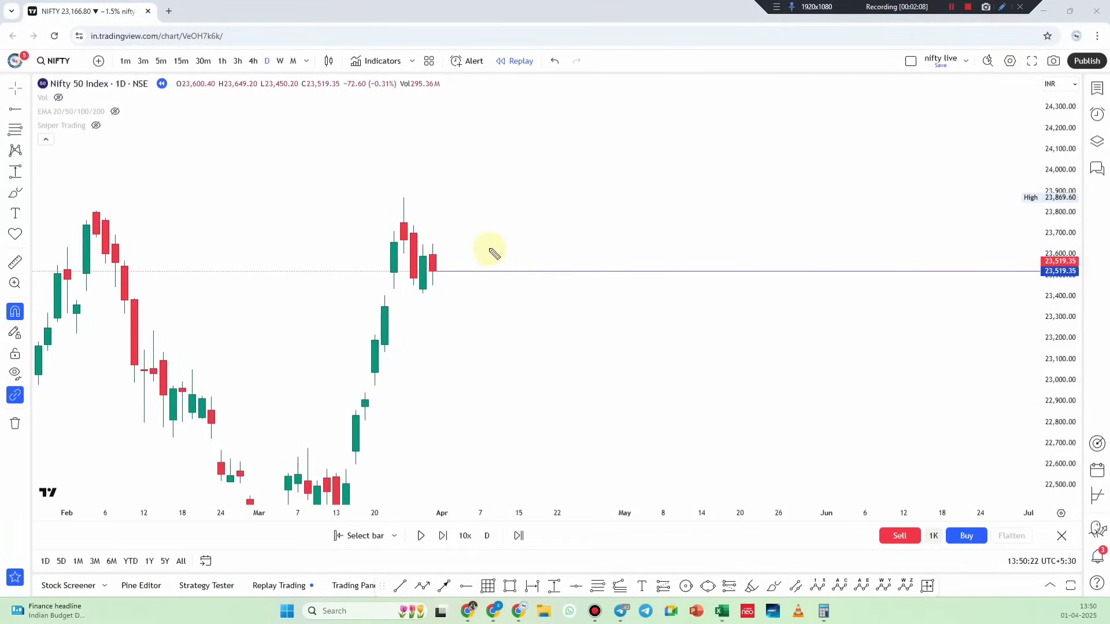
{"action": "left_click_drag", "start_coordinate": [428, 250], "coordinate": [431, 248]}
{"action": "mouse_move", "coordinate": [566, 200]}
{"action": "left_mouse_down"}
{"action": "mouse_move", "coordinate": [570, 216]}
{"action": "mouse_move", "coordinate": [619, 220]}
{"action": "mouse_move", "coordinate": [697, 195]}
{"action": "left_mouse_up"}
{"action": "left_click_drag", "start_coordinate": [590, 249], "coordinate": [779, 187]}
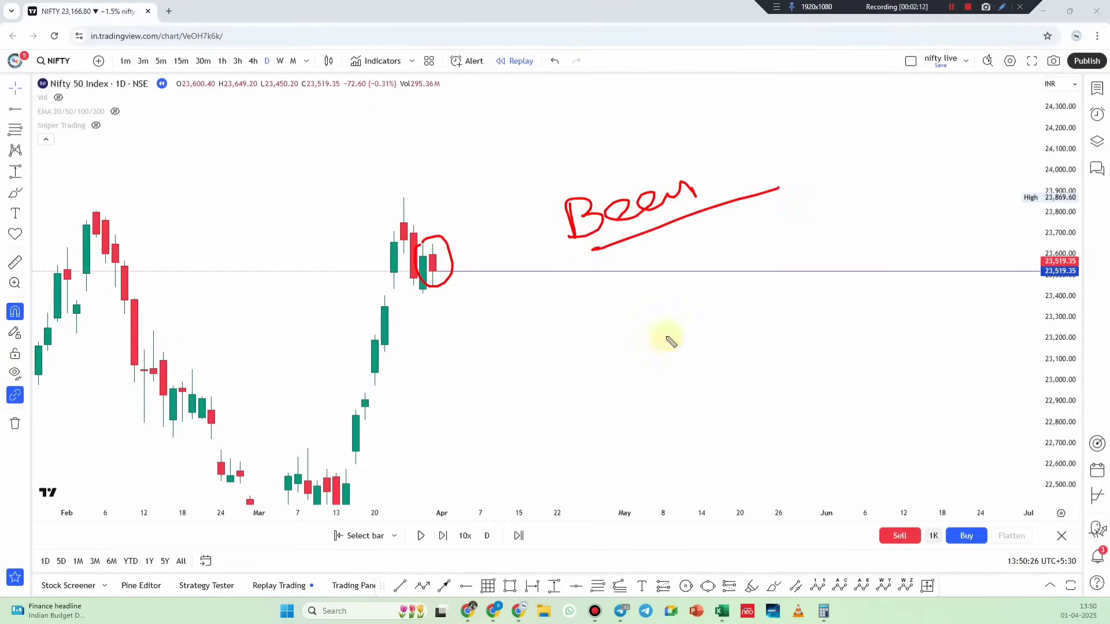
{"action": "left_click", "coordinate": [589, 543]}
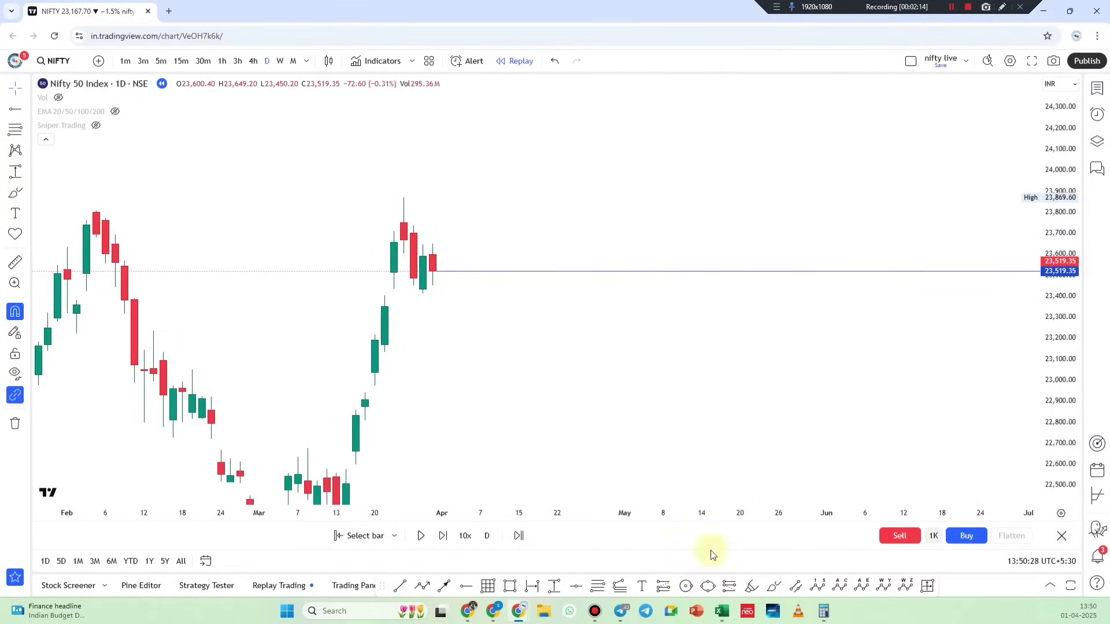
- On the Sniper sheet, underline the 90.8 and 65.1 option prices and circle Sniper 77.95, then clear it
{"action": "left_click", "coordinate": [722, 612]}
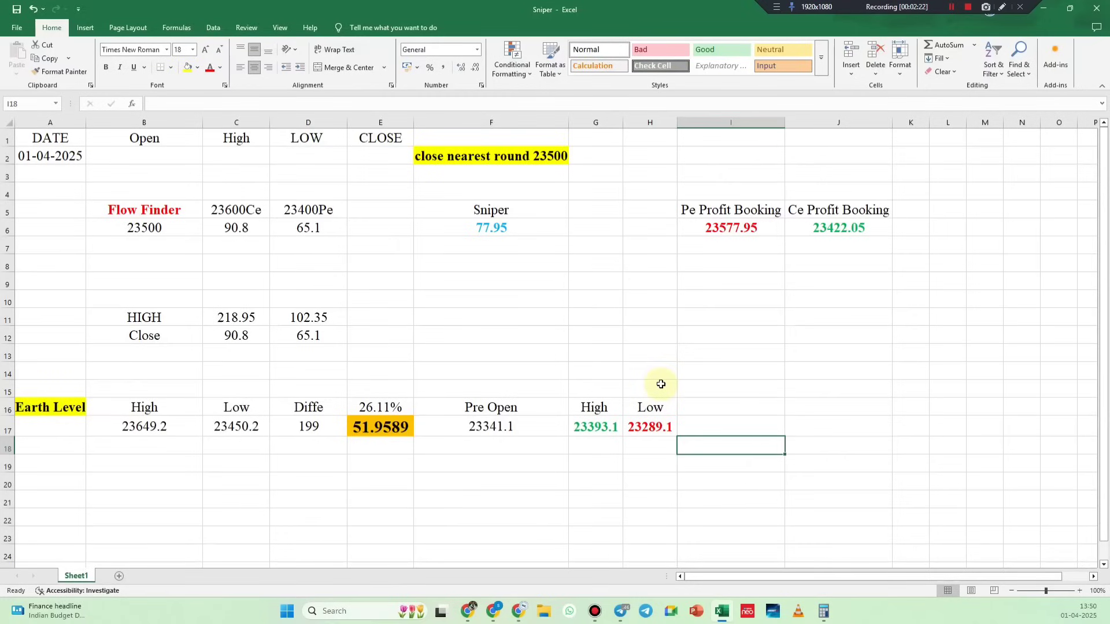
{"action": "left_click", "coordinate": [1002, 6]}
{"action": "left_click_drag", "start_coordinate": [231, 243], "coordinate": [274, 237]}
{"action": "mouse_move", "coordinate": [296, 239]}
{"action": "left_mouse_down"}
{"action": "mouse_move", "coordinate": [316, 239]}
{"action": "mouse_move", "coordinate": [290, 247]}
{"action": "left_mouse_up"}
{"action": "mouse_move", "coordinate": [468, 221]}
{"action": "left_mouse_down"}
{"action": "mouse_move", "coordinate": [490, 244]}
{"action": "mouse_move", "coordinate": [467, 220]}
{"action": "mouse_move", "coordinate": [171, 294]}
{"action": "mouse_move", "coordinate": [124, 247]}
{"action": "mouse_move", "coordinate": [166, 252]}
{"action": "left_mouse_up"}
{"action": "key", "text": "Escape"}
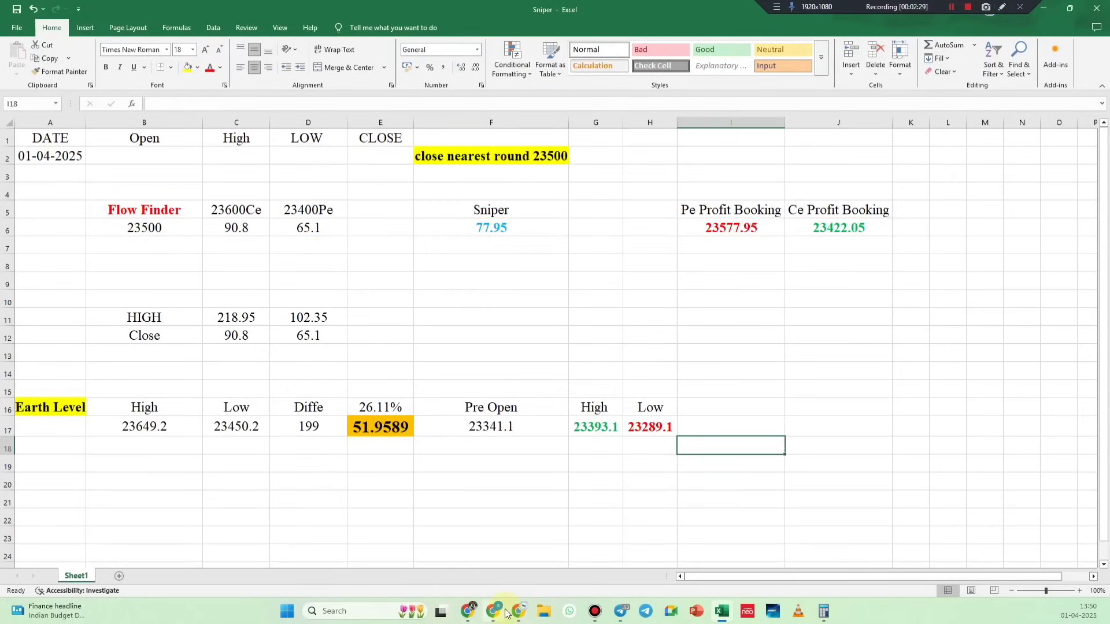
{"action": "mouse_move", "coordinate": [505, 613]}
{"action": "left_click", "coordinate": [575, 555]}
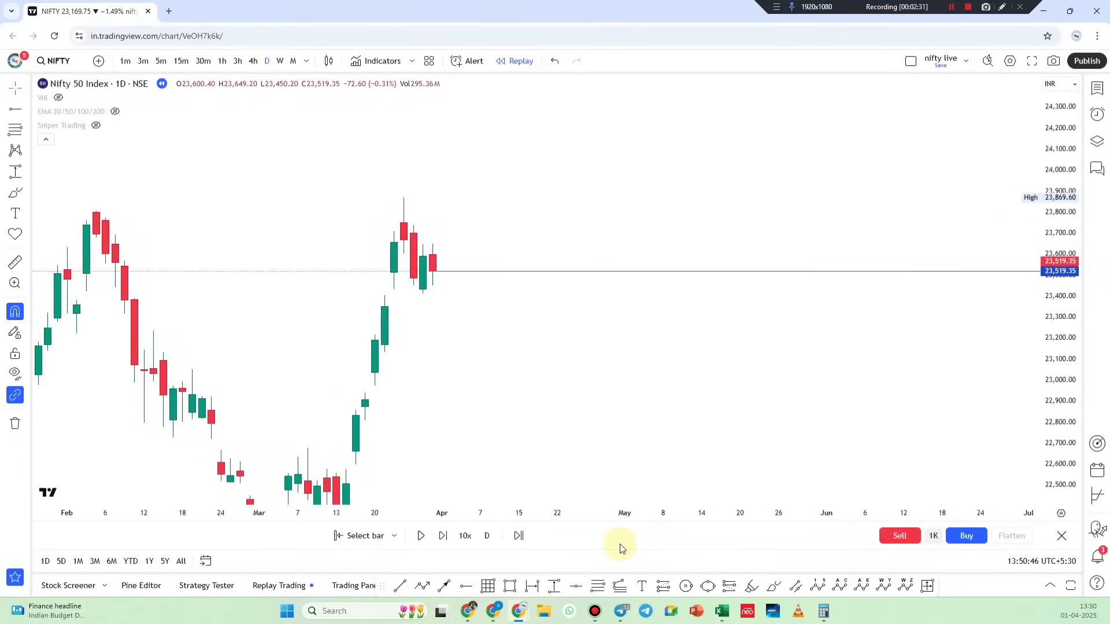
- Handwrite and underline 23500ce on the Nifty chart in red ink
{"action": "left_click", "coordinate": [1002, 6]}
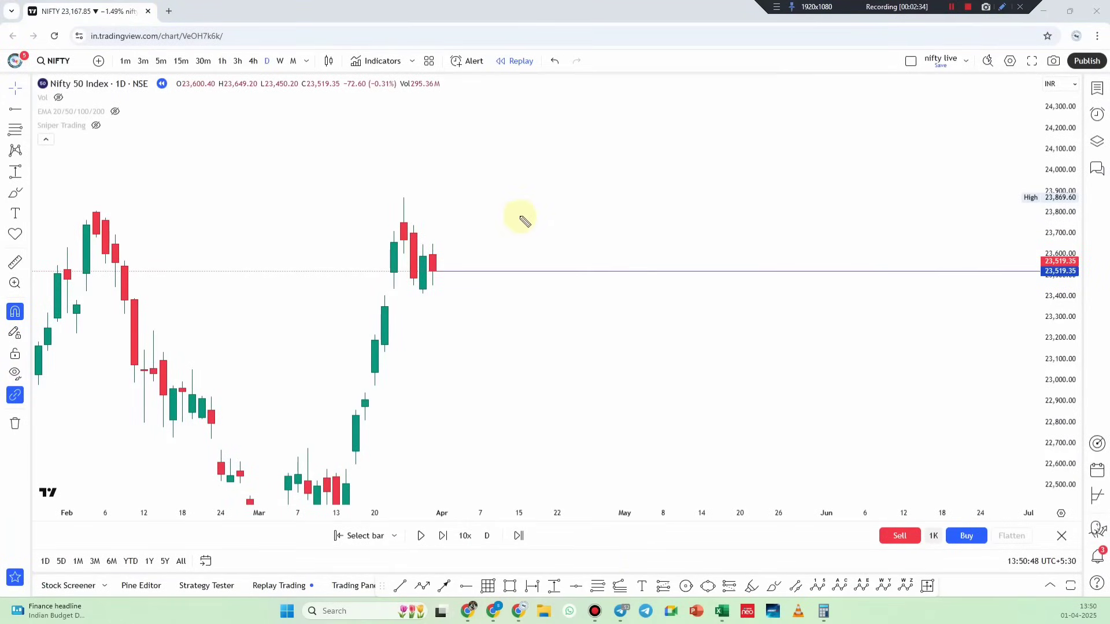
{"action": "mouse_move", "coordinate": [549, 196]}
{"action": "left_mouse_down"}
{"action": "mouse_move", "coordinate": [607, 183]}
{"action": "mouse_move", "coordinate": [636, 160]}
{"action": "mouse_move", "coordinate": [714, 162]}
{"action": "mouse_move", "coordinate": [726, 146]}
{"action": "mouse_move", "coordinate": [795, 132]}
{"action": "left_mouse_up"}
{"action": "left_click_drag", "start_coordinate": [598, 226], "coordinate": [863, 154]}
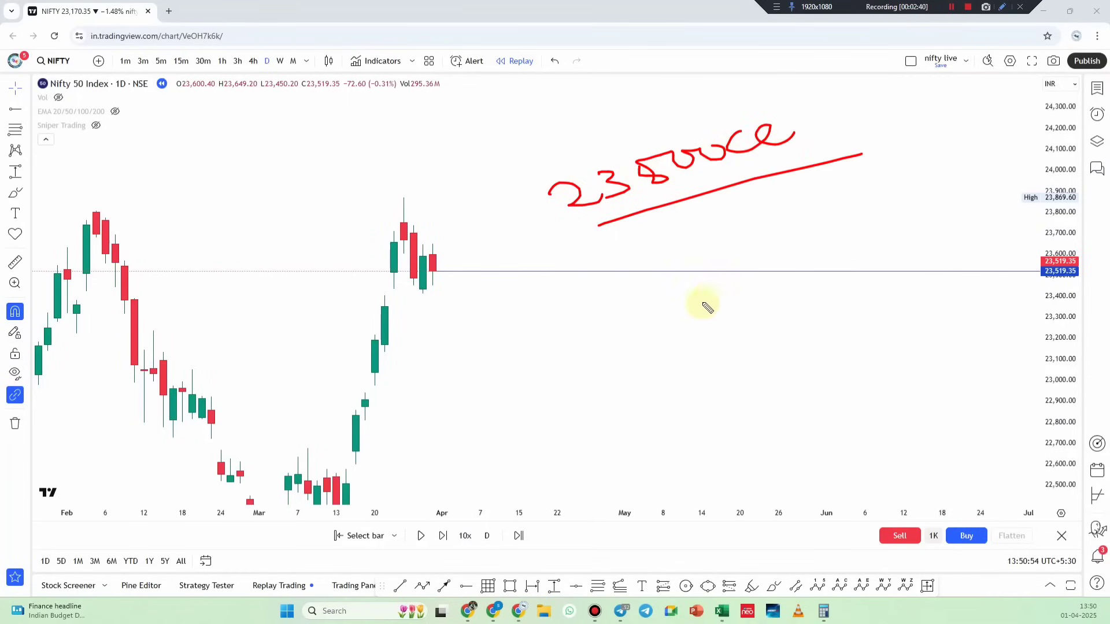
{"action": "left_click", "coordinate": [713, 282]}
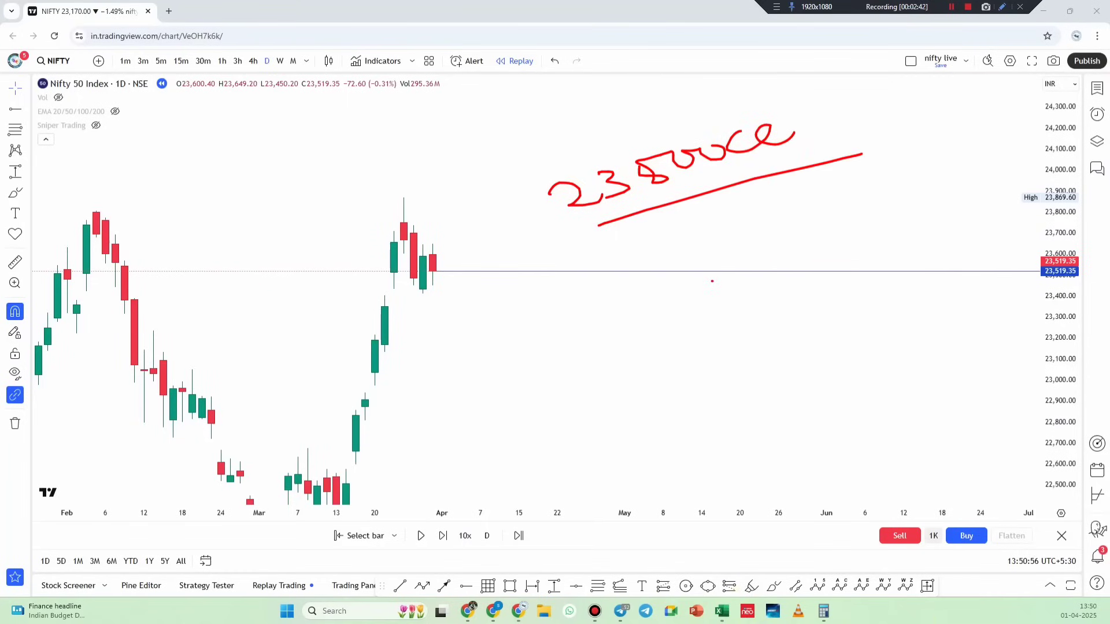
{"action": "left_click", "coordinate": [722, 611]}
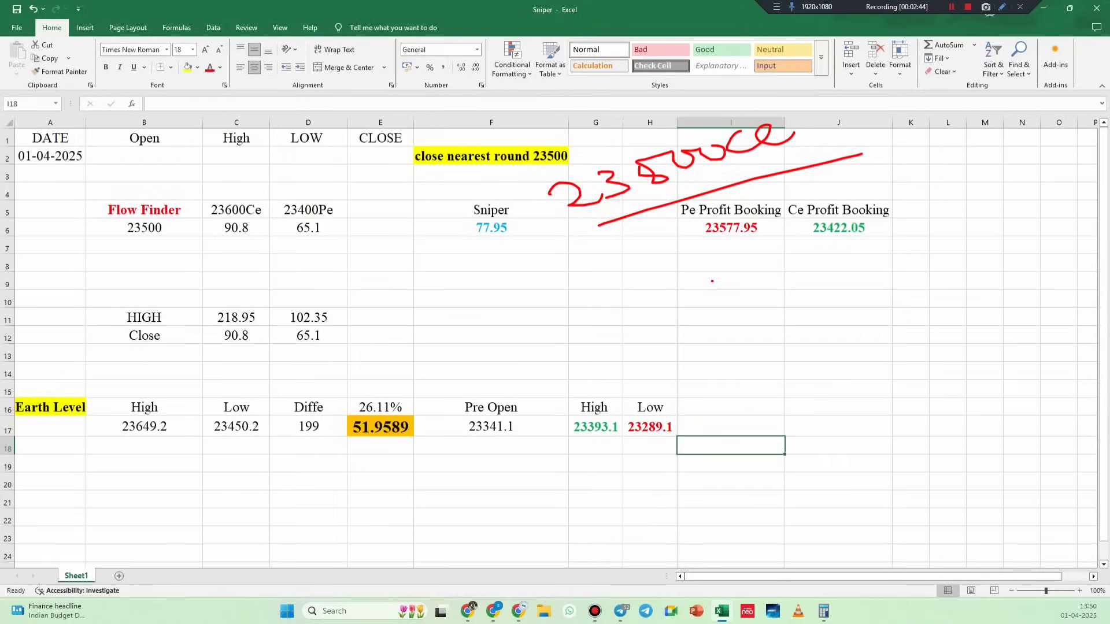
{"action": "key", "text": "alt+Tab"}
- Write a circled 78 with a word below and two wavy downward arrows, then bring up the Sniper sheet
{"action": "left_click_drag", "start_coordinate": [711, 283], "coordinate": [765, 287]}
{"action": "mouse_move", "coordinate": [695, 262]}
{"action": "left_mouse_down"}
{"action": "mouse_move", "coordinate": [756, 314]}
{"action": "mouse_move", "coordinate": [723, 265]}
{"action": "left_mouse_up"}
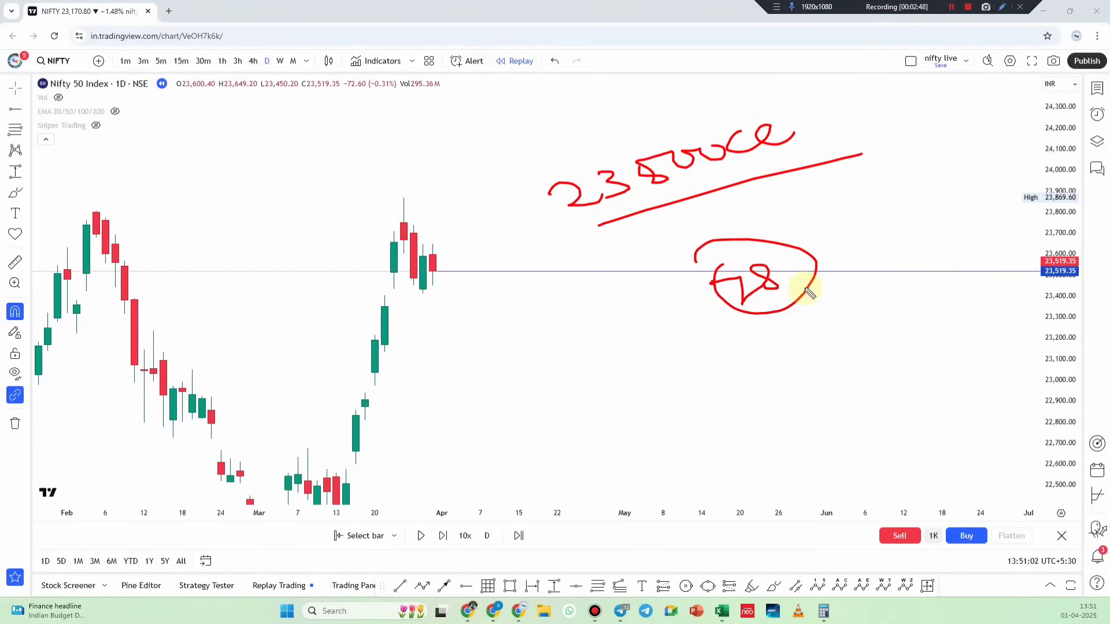
{"action": "mouse_move", "coordinate": [587, 350]}
{"action": "left_mouse_down"}
{"action": "mouse_move", "coordinate": [632, 372]}
{"action": "mouse_move", "coordinate": [706, 330]}
{"action": "left_mouse_up"}
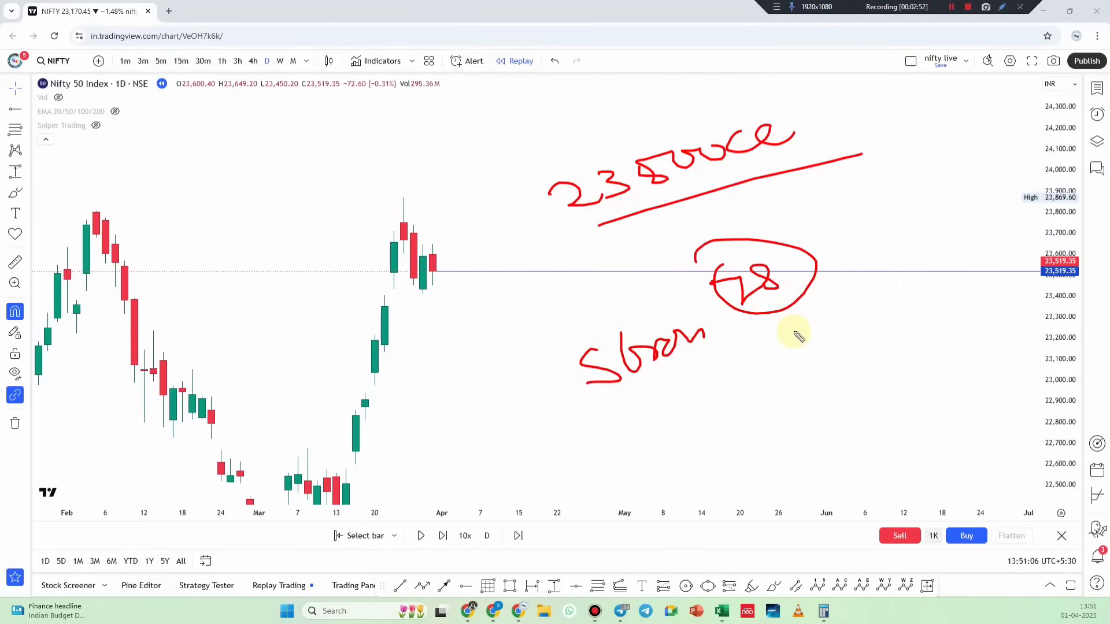
{"action": "mouse_move", "coordinate": [791, 330]}
{"action": "left_mouse_down"}
{"action": "mouse_move", "coordinate": [887, 417]}
{"action": "mouse_move", "coordinate": [913, 403]}
{"action": "left_mouse_up"}
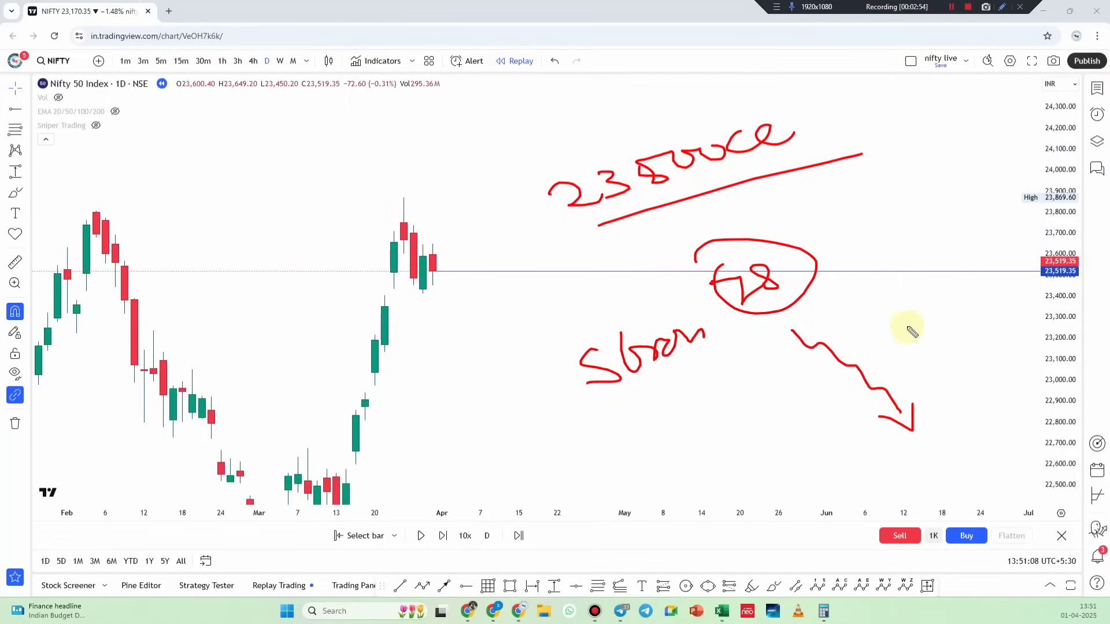
{"action": "left_click_drag", "start_coordinate": [803, 412], "coordinate": [841, 407]}
{"action": "left_click_drag", "start_coordinate": [804, 403], "coordinate": [836, 394]}
{"action": "mouse_move", "coordinate": [665, 397]}
{"action": "left_mouse_down"}
{"action": "mouse_move", "coordinate": [787, 457]}
{"action": "mouse_move", "coordinate": [804, 491]}
{"action": "left_mouse_up"}
{"action": "mouse_move", "coordinate": [772, 475]}
{"action": "left_mouse_down"}
{"action": "mouse_move", "coordinate": [802, 479]}
{"action": "mouse_move", "coordinate": [805, 493]}
{"action": "left_mouse_up"}
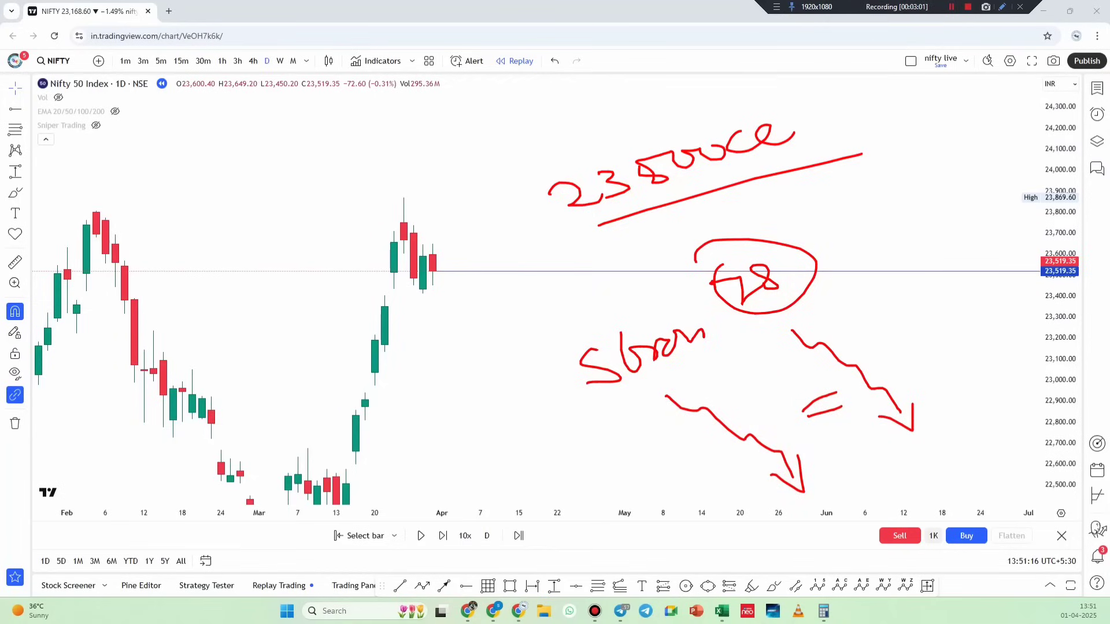
{"action": "key", "text": "alt+Tab"}
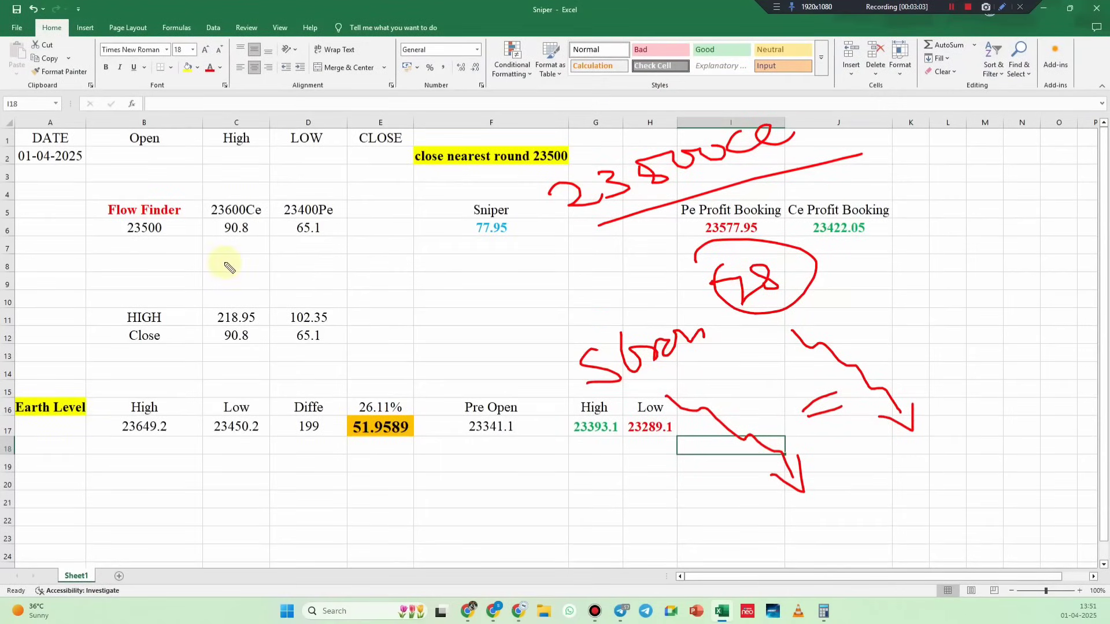
- Write Ce by the 23500 value, underline it, and circle the 23400Pe 65.1 price with its 102.35 high and close
{"action": "mouse_move", "coordinate": [184, 222]}
{"action": "left_mouse_down"}
{"action": "mouse_move", "coordinate": [185, 233]}
{"action": "mouse_move", "coordinate": [201, 230]}
{"action": "left_mouse_up"}
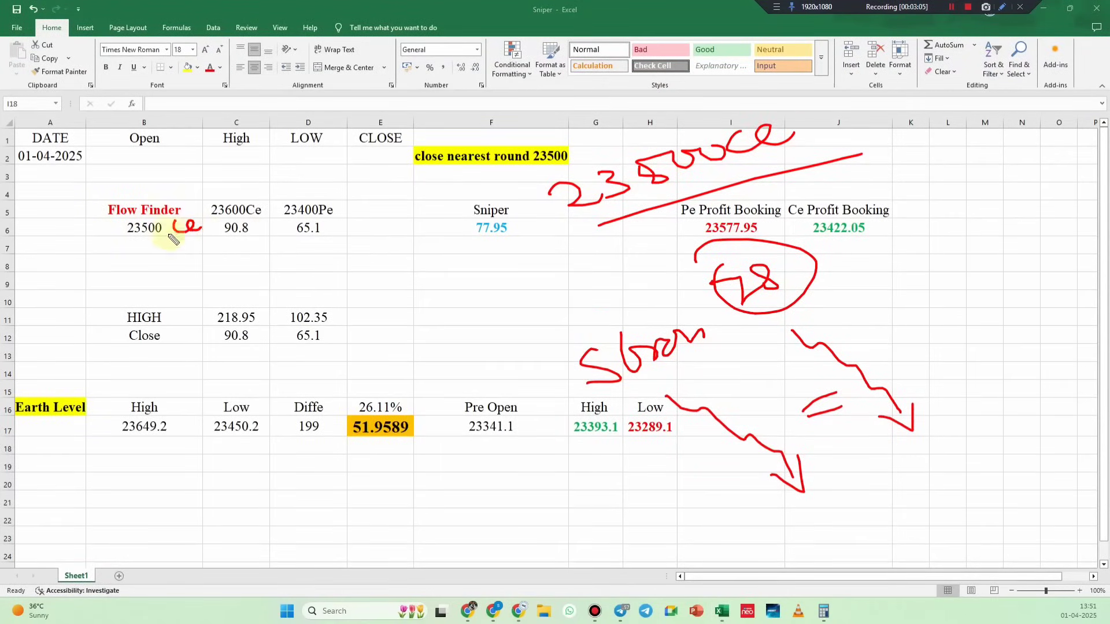
{"action": "left_click", "coordinate": [110, 240]}
{"action": "left_click_drag", "start_coordinate": [110, 240], "coordinate": [188, 243]}
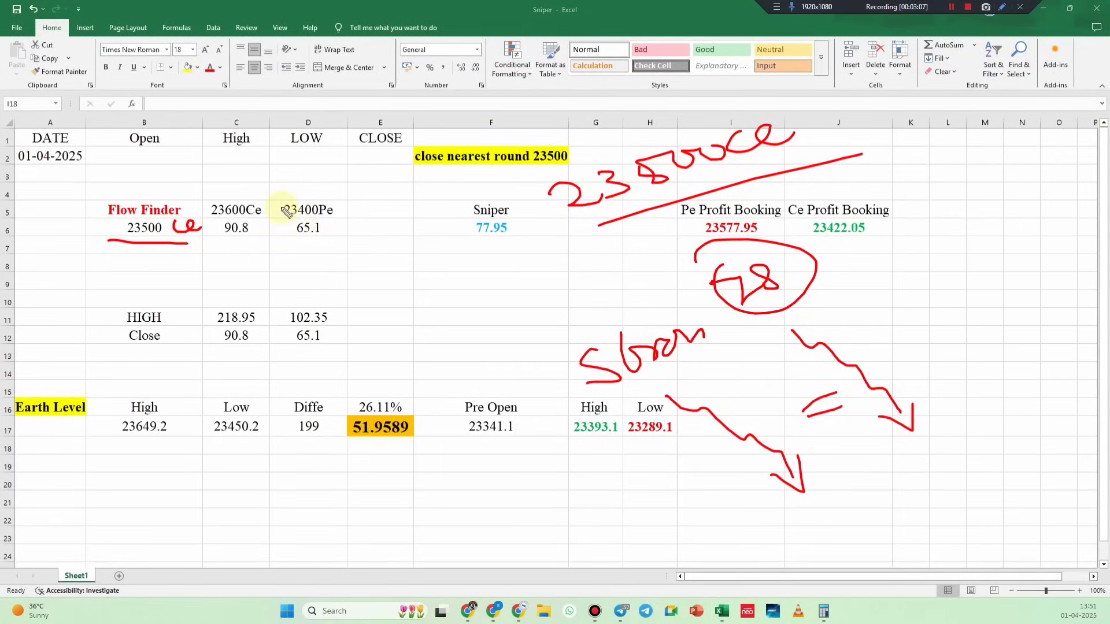
{"action": "mouse_move", "coordinate": [275, 194]}
{"action": "left_mouse_down"}
{"action": "mouse_move", "coordinate": [323, 194]}
{"action": "mouse_move", "coordinate": [252, 228]}
{"action": "mouse_move", "coordinate": [273, 192]}
{"action": "left_mouse_up"}
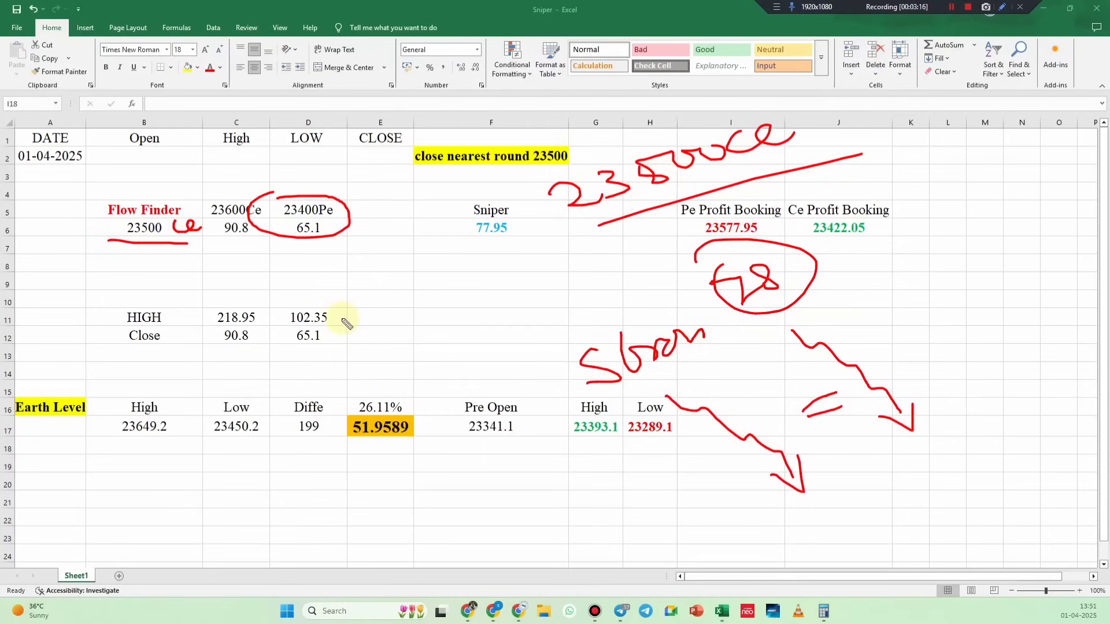
{"action": "left_click_drag", "start_coordinate": [283, 308], "coordinate": [355, 304]}
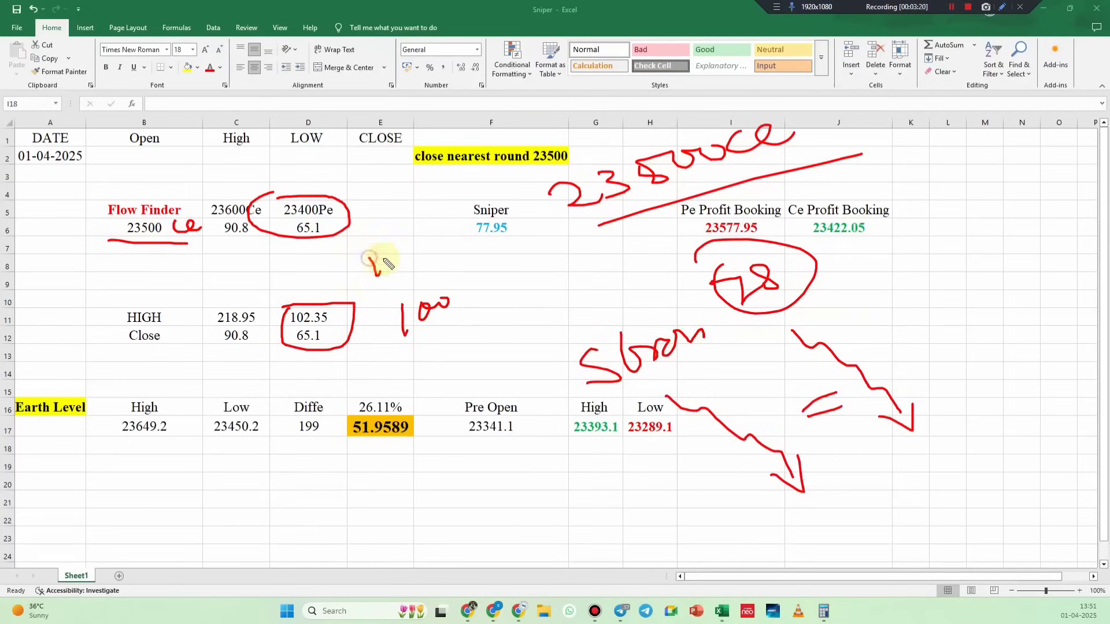
- Jot target numbers beside the PE figures and link them with a zigzag, then clear the ink
{"action": "left_click_drag", "start_coordinate": [388, 263], "coordinate": [424, 247]}
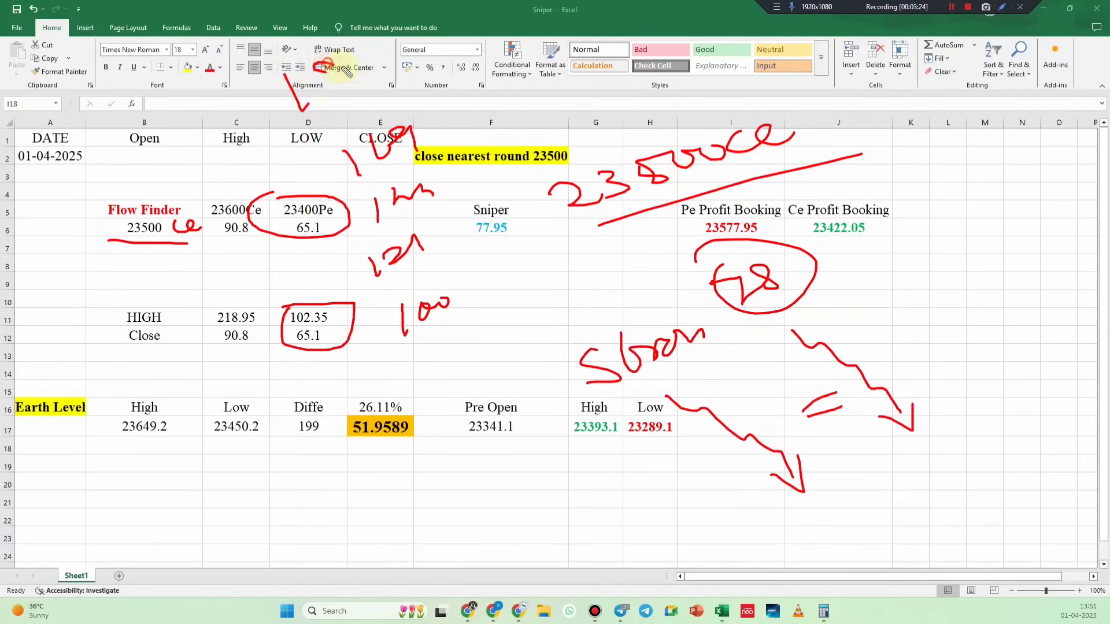
{"action": "mouse_move", "coordinate": [272, 24]}
{"action": "left_mouse_down"}
{"action": "mouse_move", "coordinate": [336, 20]}
{"action": "mouse_move", "coordinate": [356, 3]}
{"action": "left_mouse_up"}
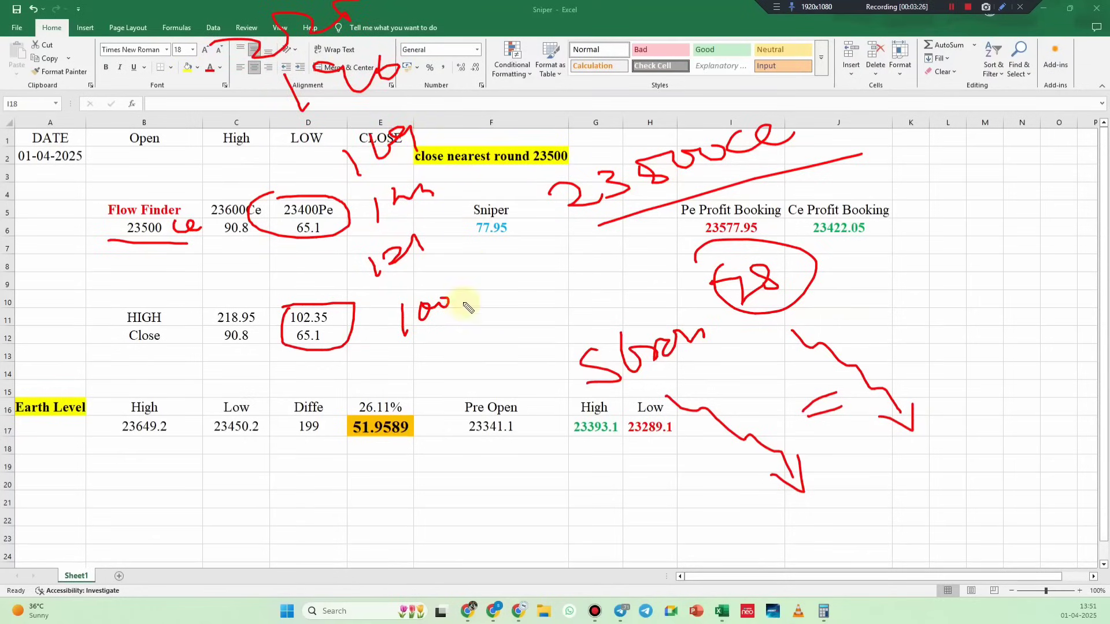
{"action": "left_click_drag", "start_coordinate": [462, 303], "coordinate": [476, 197]}
{"action": "left_click_drag", "start_coordinate": [396, 101], "coordinate": [364, 24]}
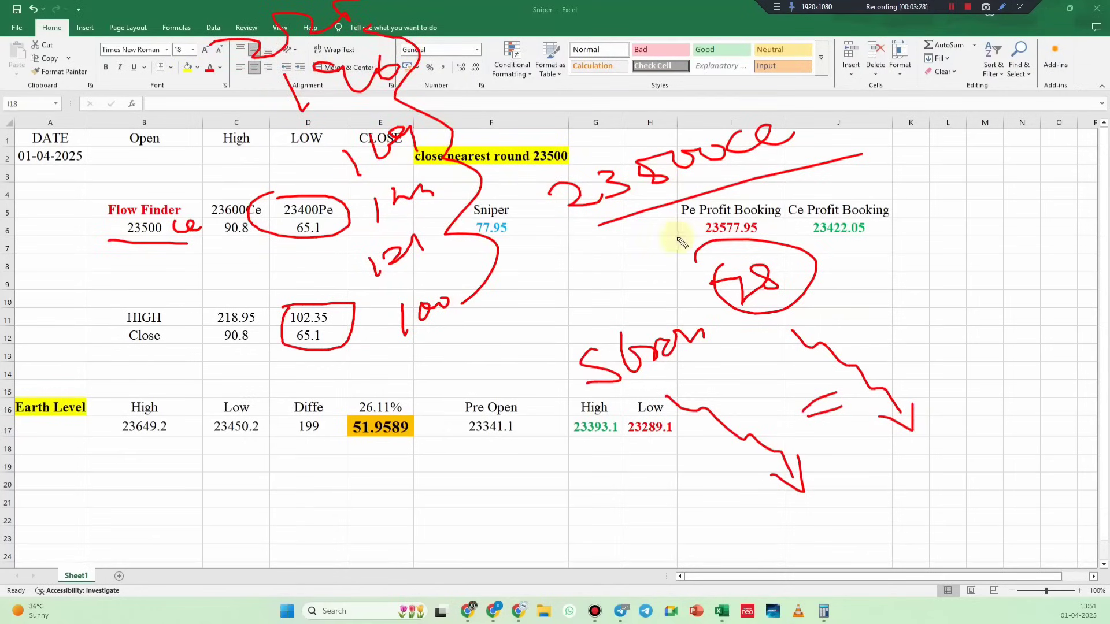
{"action": "key", "text": "Escape"}
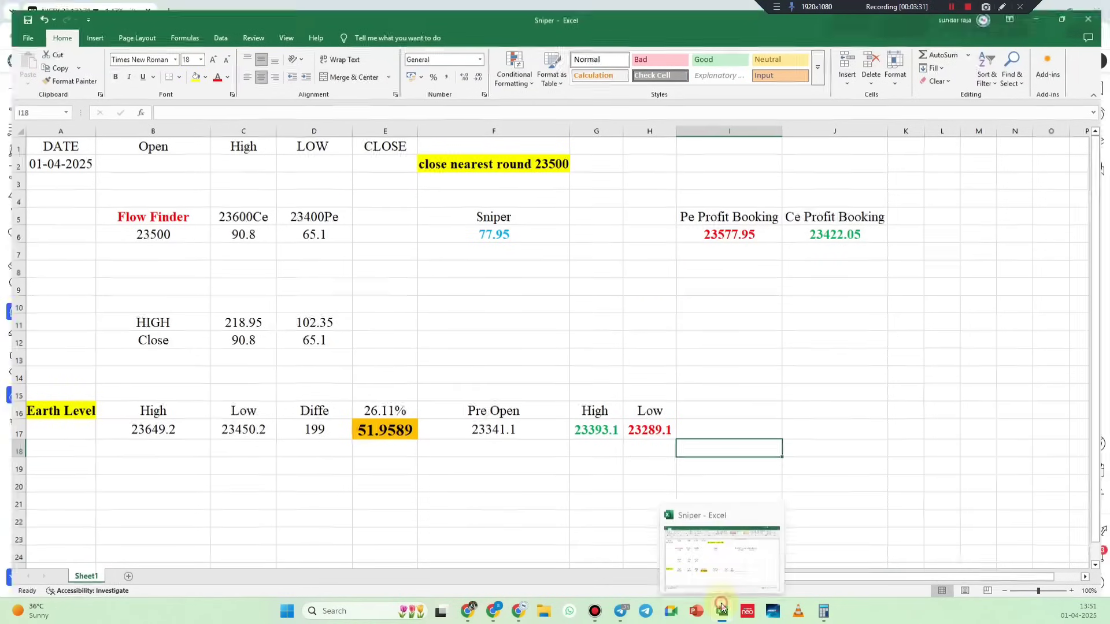
- On the Nifty chart, draw an upward arrow labelled 23500 pe and a circled 28 with a downward arrow
{"action": "left_click", "coordinate": [722, 610]}
{"action": "mouse_move", "coordinate": [643, 272]}
{"action": "left_mouse_down"}
{"action": "mouse_move", "coordinate": [696, 210]}
{"action": "mouse_move", "coordinate": [755, 173]}
{"action": "mouse_move", "coordinate": [757, 185]}
{"action": "left_mouse_up"}
{"action": "mouse_move", "coordinate": [607, 358]}
{"action": "left_mouse_down"}
{"action": "mouse_move", "coordinate": [688, 323]}
{"action": "mouse_move", "coordinate": [822, 218]}
{"action": "mouse_move", "coordinate": [892, 197]}
{"action": "left_mouse_up"}
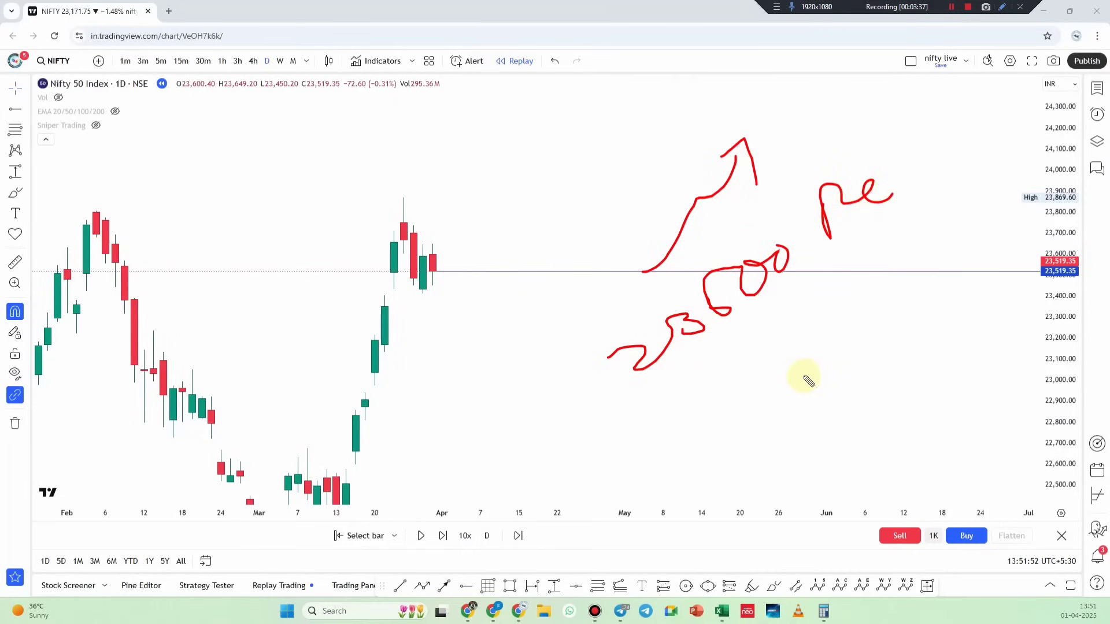
{"action": "mouse_move", "coordinate": [786, 318]}
{"action": "left_mouse_down"}
{"action": "mouse_move", "coordinate": [867, 307]}
{"action": "mouse_move", "coordinate": [900, 267]}
{"action": "mouse_move", "coordinate": [902, 364]}
{"action": "mouse_move", "coordinate": [1031, 445]}
{"action": "mouse_move", "coordinate": [1033, 409]}
{"action": "left_mouse_up"}
{"action": "mouse_move", "coordinate": [104, 195]}
{"action": "left_mouse_down"}
{"action": "mouse_move", "coordinate": [161, 178]}
{"action": "mouse_move", "coordinate": [230, 182]}
{"action": "mouse_move", "coordinate": [367, 124]}
{"action": "left_mouse_up"}
- Write and underline 23600 near the February high, clear the ink, and return to the Sniper sheet
{"action": "left_click_drag", "start_coordinate": [223, 224], "coordinate": [550, 154]}
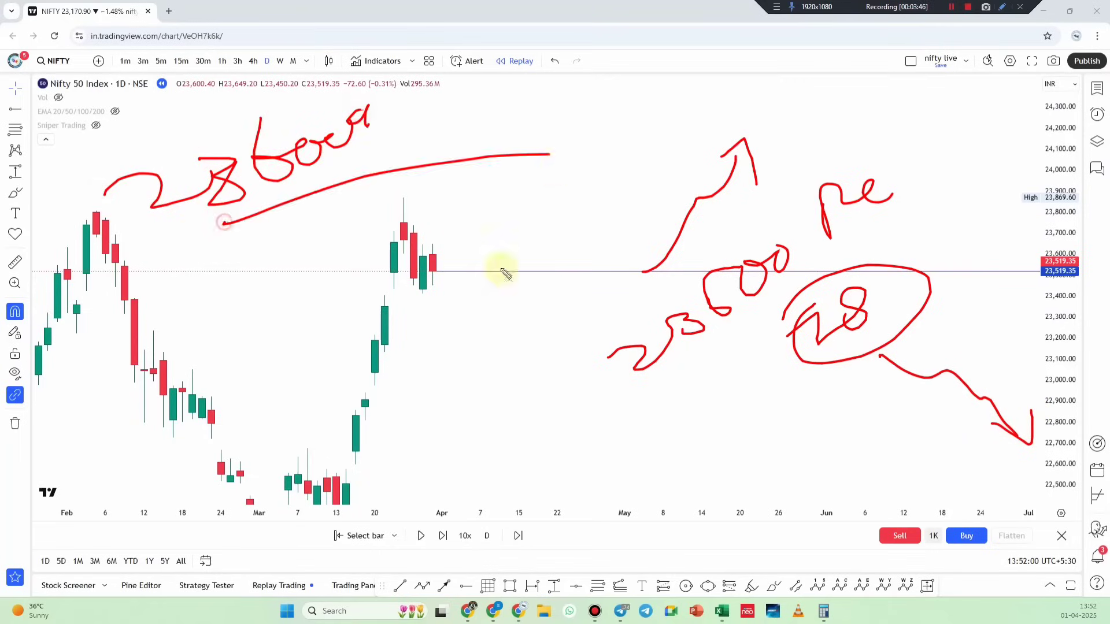
{"action": "key", "text": "Escape"}
{"action": "left_click", "coordinate": [722, 613]}
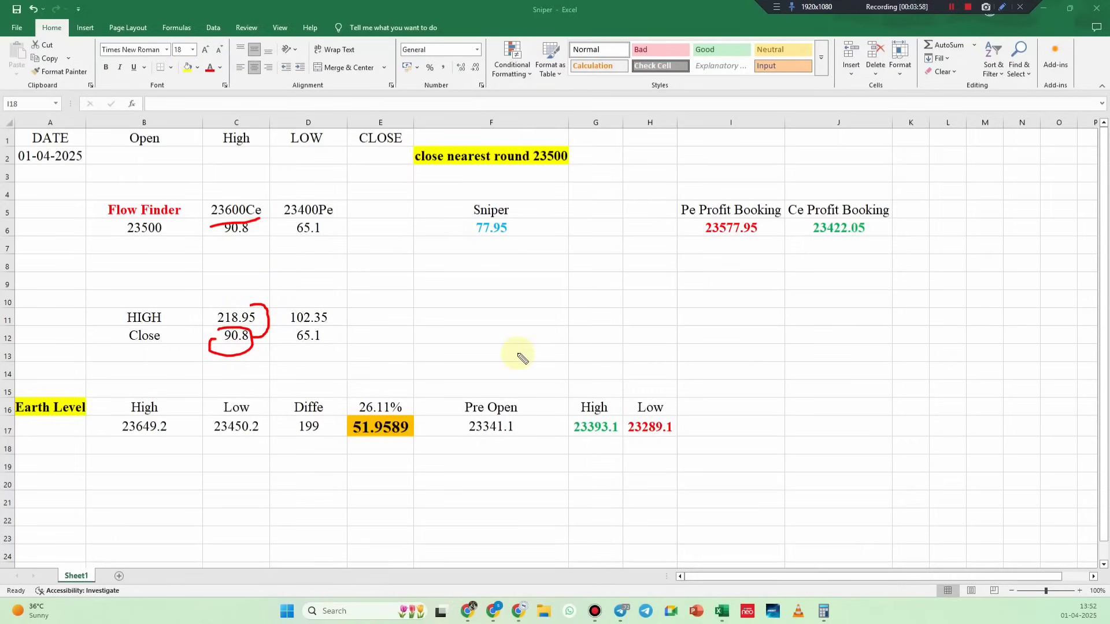
- Box the Flow Finder and option price block with a tick in red ink, then clear the sheet
{"action": "key", "text": "Escape"}
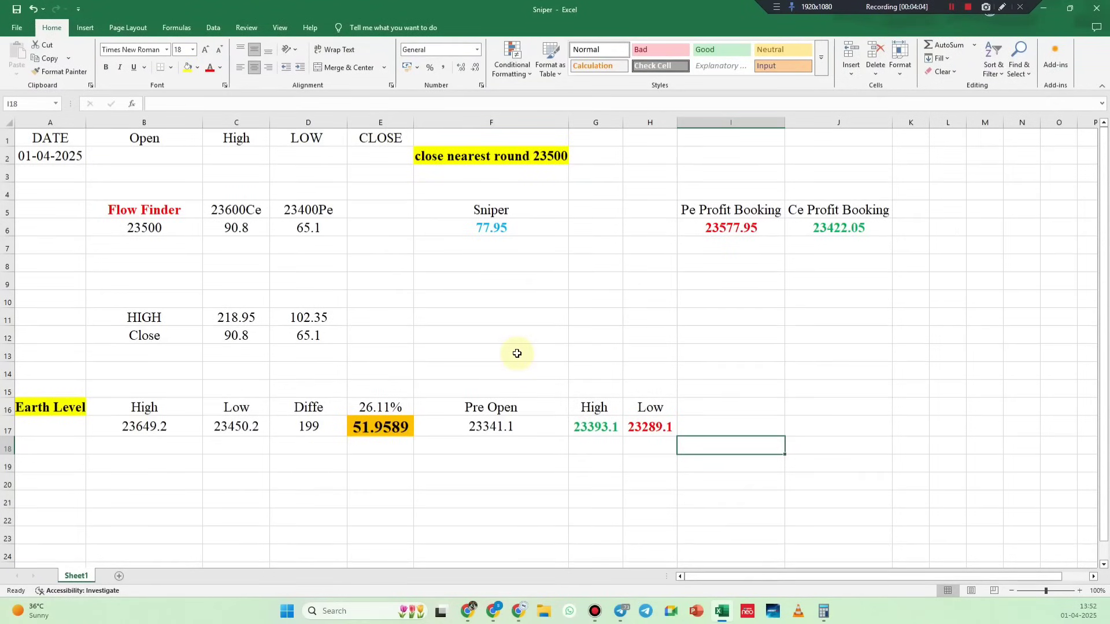
{"action": "left_click", "coordinate": [1002, 7]}
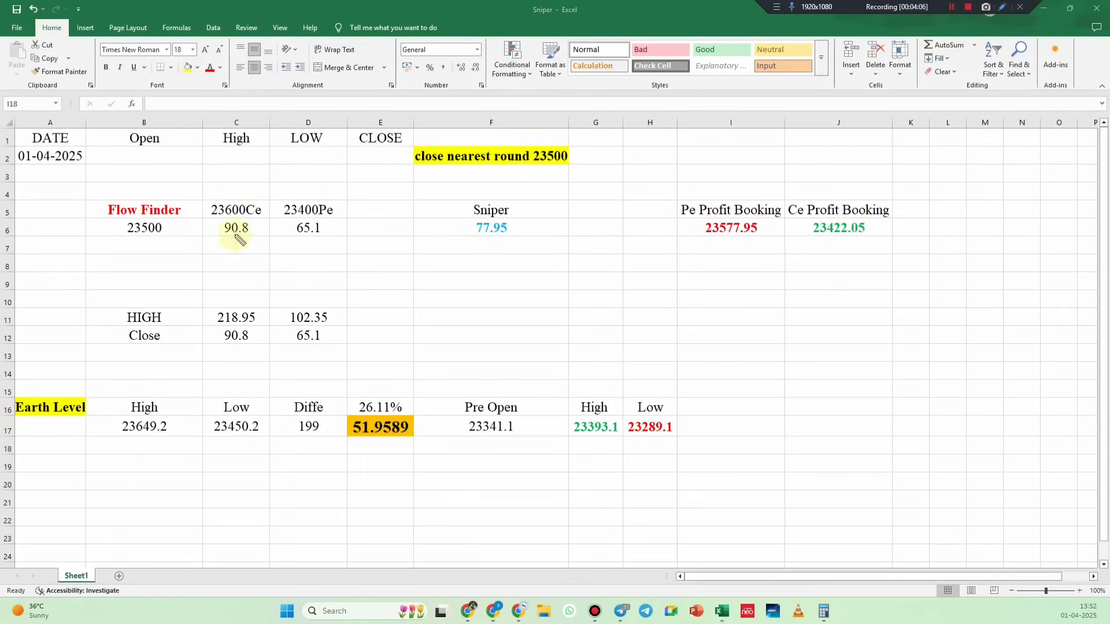
{"action": "mouse_move", "coordinate": [88, 206]}
{"action": "left_mouse_down"}
{"action": "mouse_move", "coordinate": [649, 188]}
{"action": "mouse_move", "coordinate": [178, 355]}
{"action": "mouse_move", "coordinate": [152, 191]}
{"action": "left_mouse_up"}
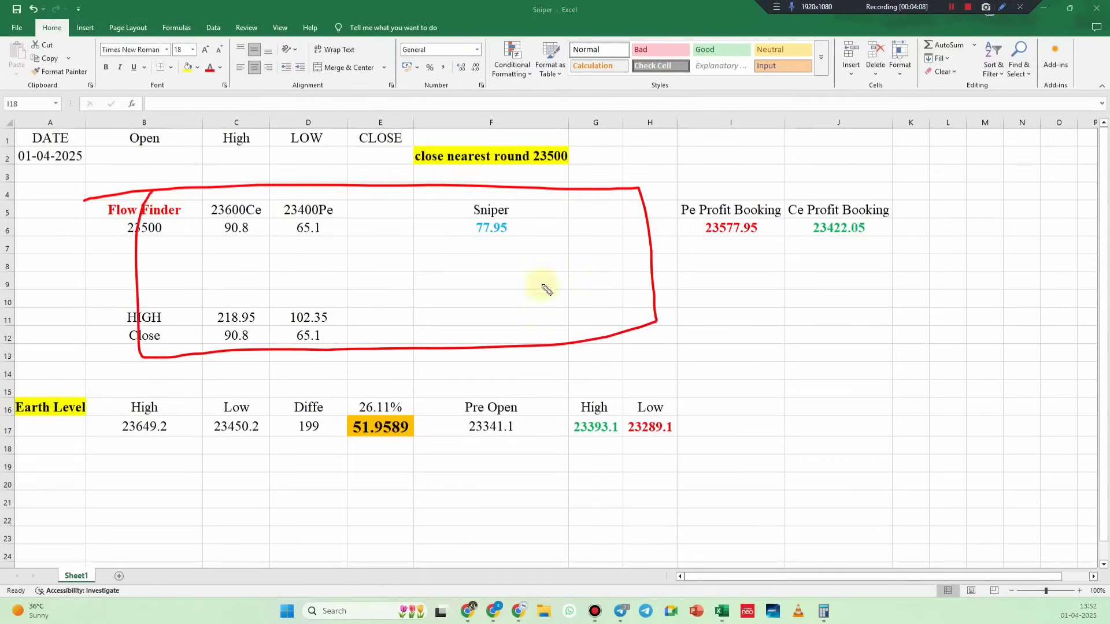
{"action": "left_click_drag", "start_coordinate": [556, 288], "coordinate": [663, 202]}
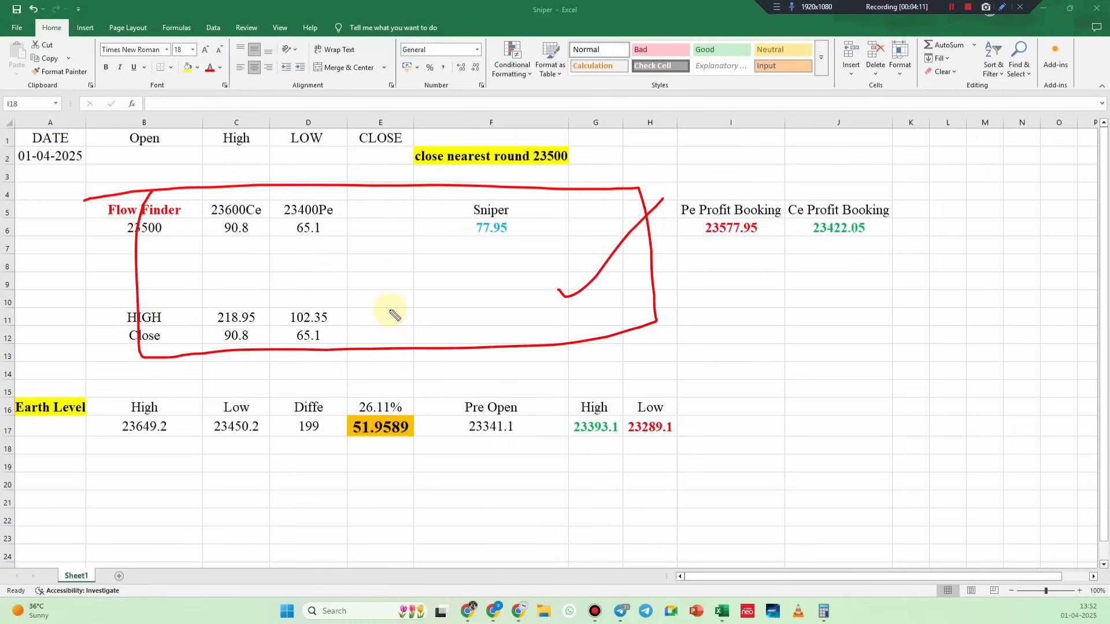
{"action": "key", "text": "Escape"}
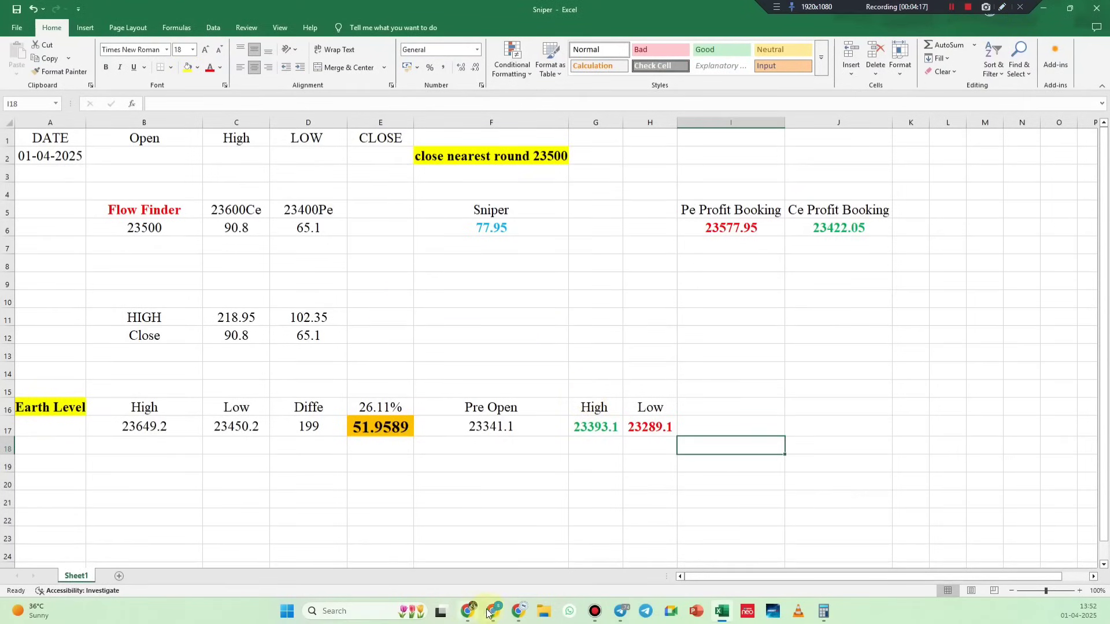
- On the Nifty chart, circle the March–April rally and sketch a rising projection curve, then clear it
{"action": "mouse_move", "coordinate": [519, 611]}
{"action": "left_click", "coordinate": [585, 560]}
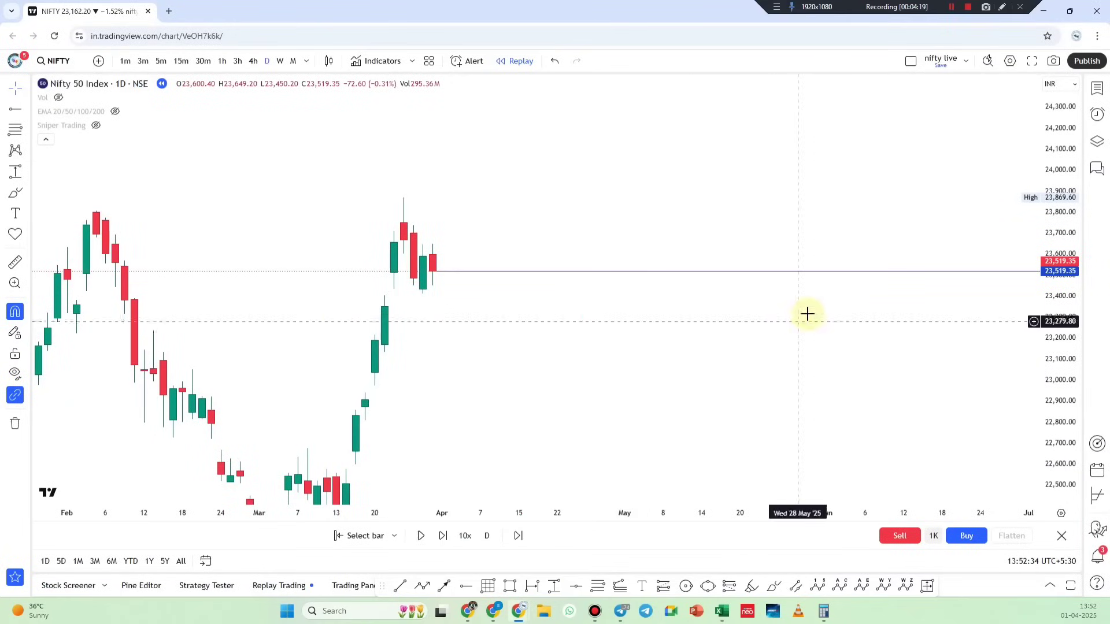
{"action": "left_click_drag", "start_coordinate": [1063, 212], "coordinate": [1064, 306]}
{"action": "left_click", "coordinate": [1002, 7]}
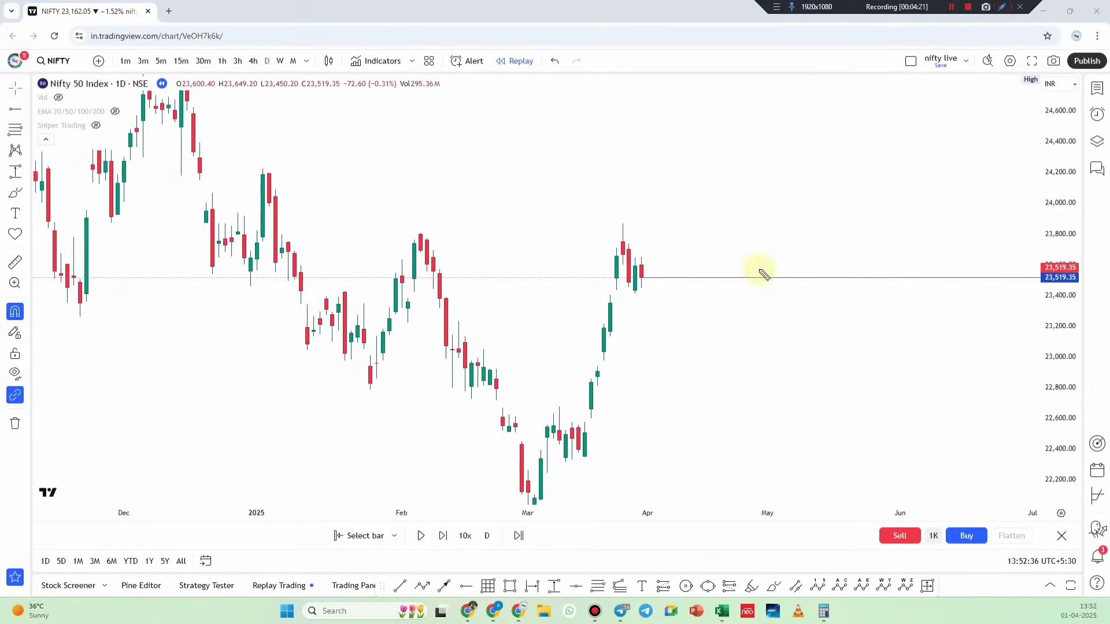
{"action": "mouse_move", "coordinate": [540, 502]}
{"action": "left_mouse_down"}
{"action": "mouse_move", "coordinate": [661, 218]}
{"action": "mouse_move", "coordinate": [528, 505]}
{"action": "left_mouse_up"}
{"action": "mouse_move", "coordinate": [658, 446]}
{"action": "left_mouse_down"}
{"action": "mouse_move", "coordinate": [818, 214]}
{"action": "mouse_move", "coordinate": [849, 217]}
{"action": "left_mouse_up"}
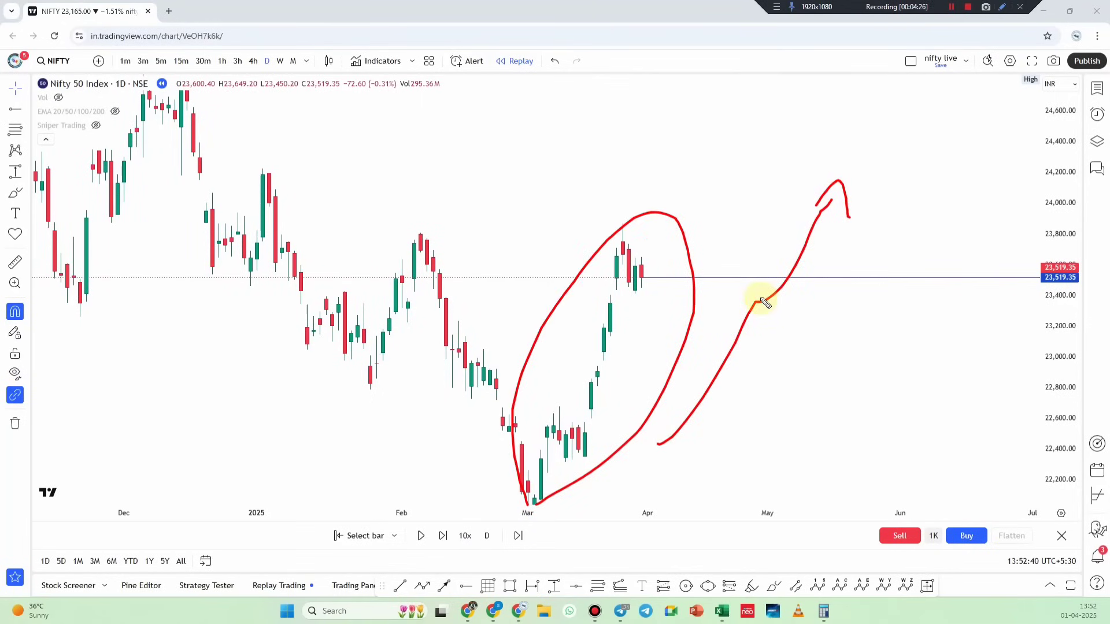
{"action": "key", "text": "Escape"}
- Delete the horizontal line at 23,519.35 and fit the full high-to-low range on screen
{"action": "scroll", "coordinate": [877, 323], "scroll_direction": "down", "scroll_amount": 5}
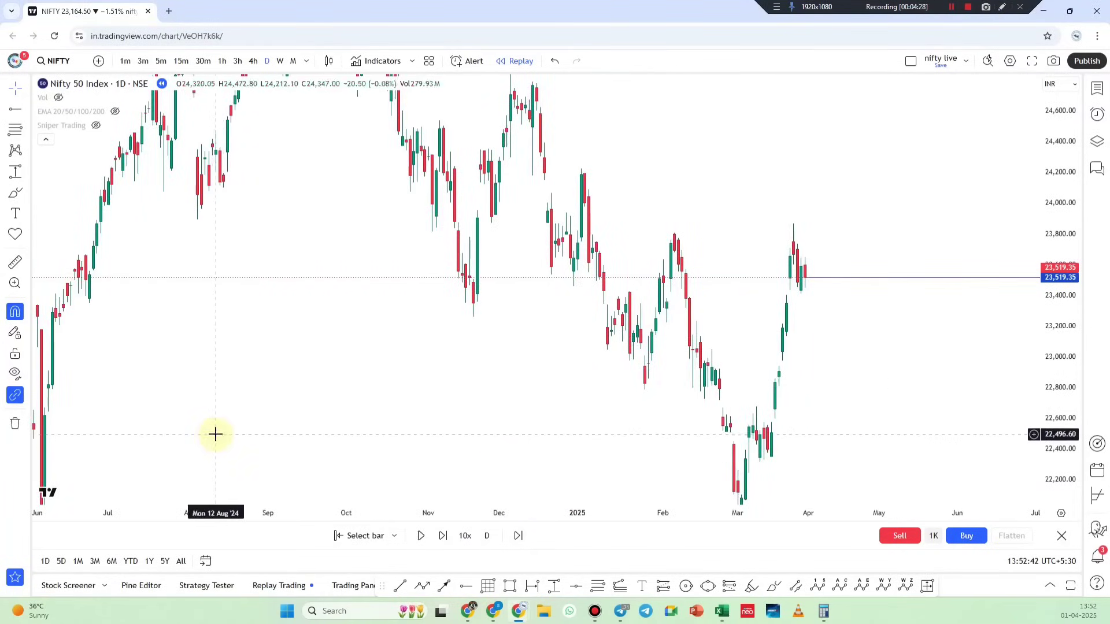
{"action": "left_click", "coordinate": [15, 424]}
{"action": "left_click", "coordinate": [52, 424]}
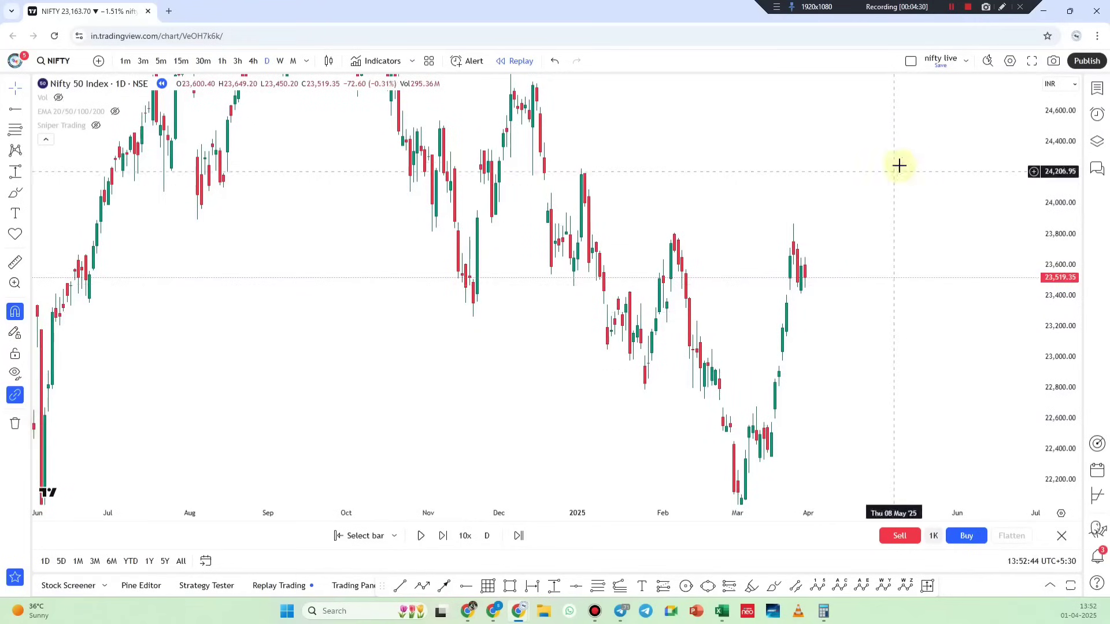
{"action": "left_click_drag", "start_coordinate": [1059, 116], "coordinate": [954, 369]}
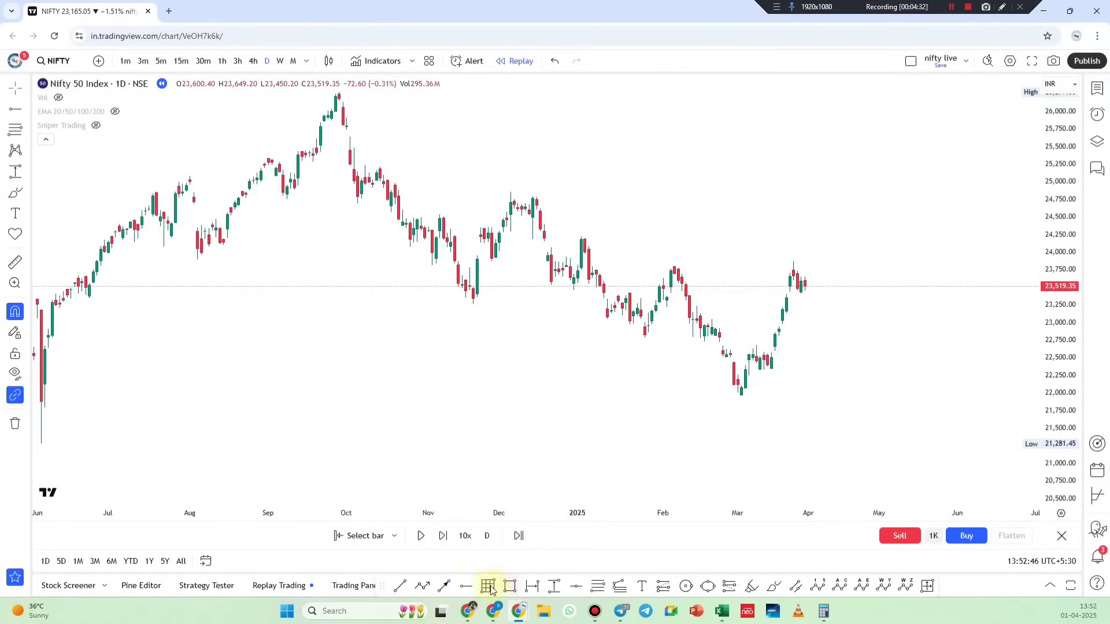
- Draw a 2px path through the swing highs and lows from early September to the early-March low
{"action": "left_click", "coordinate": [423, 587]}
{"action": "left_click", "coordinate": [268, 159]}
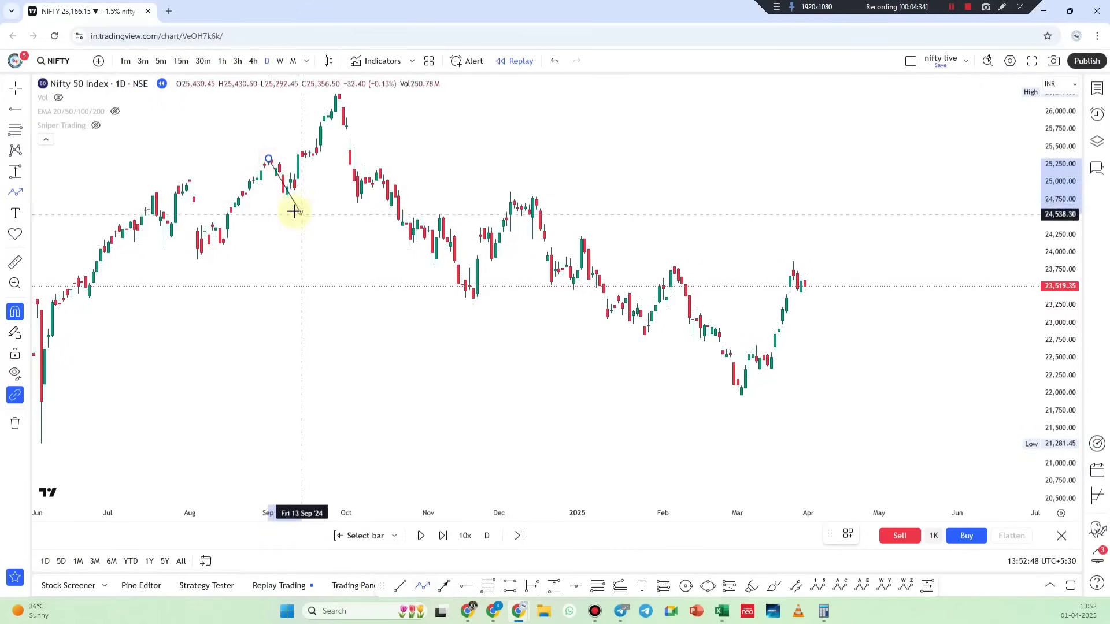
{"action": "left_click", "coordinate": [287, 199]}
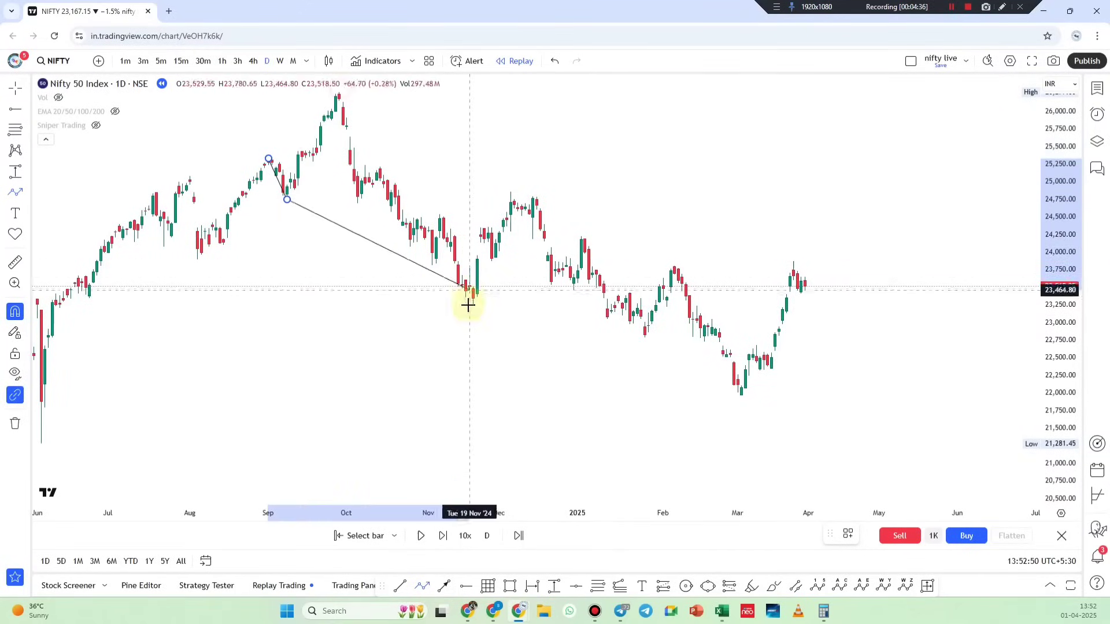
{"action": "left_click", "coordinate": [340, 93]}
{"action": "left_click", "coordinate": [432, 265]}
{"action": "left_click", "coordinate": [440, 215]}
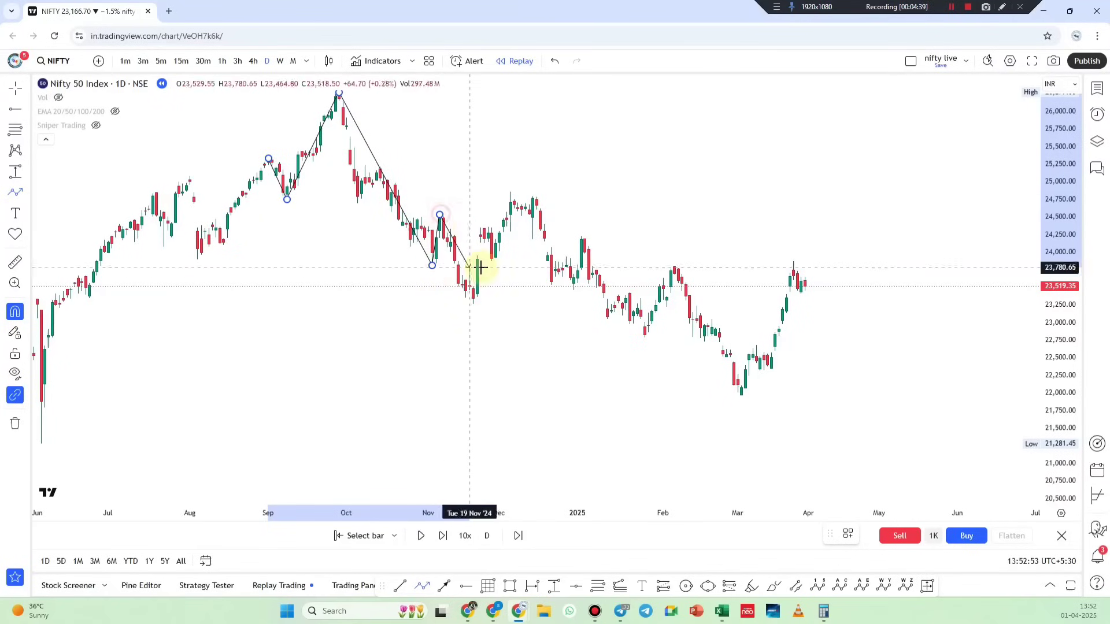
{"action": "left_click", "coordinate": [473, 309]}
{"action": "left_click", "coordinate": [511, 197]}
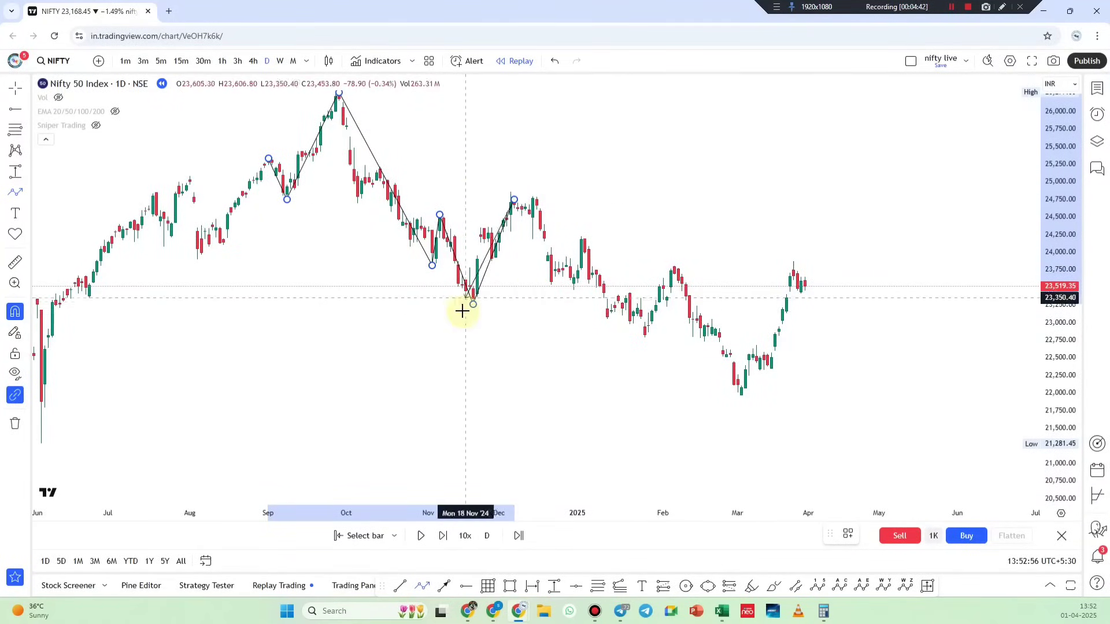
{"action": "left_click", "coordinate": [645, 338]}
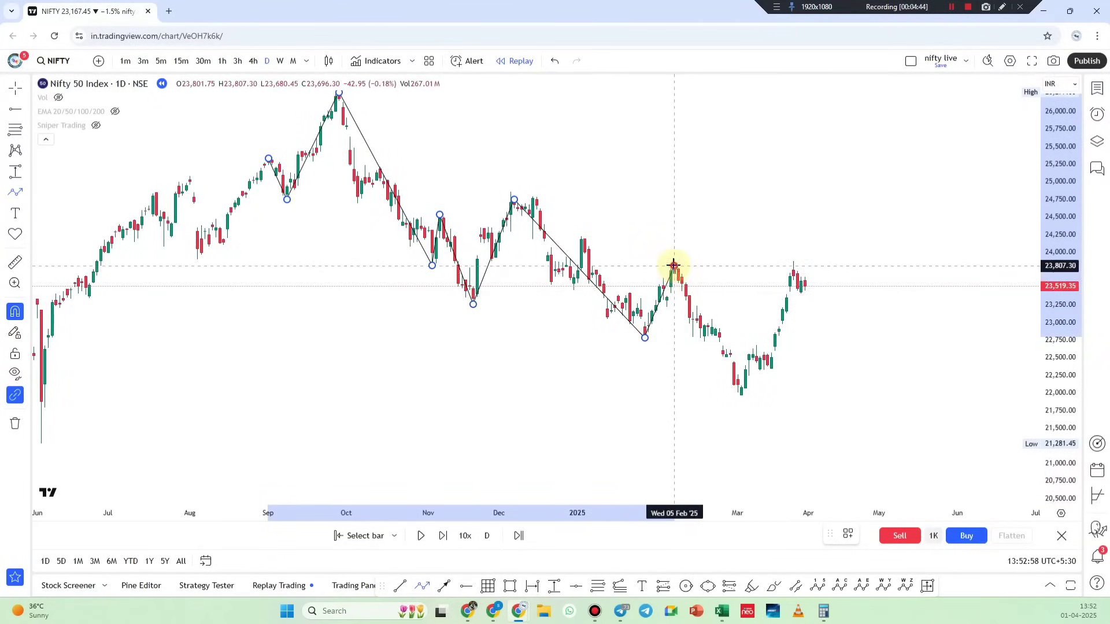
{"action": "left_click", "coordinate": [674, 265]}
{"action": "double_click", "coordinate": [740, 395]}
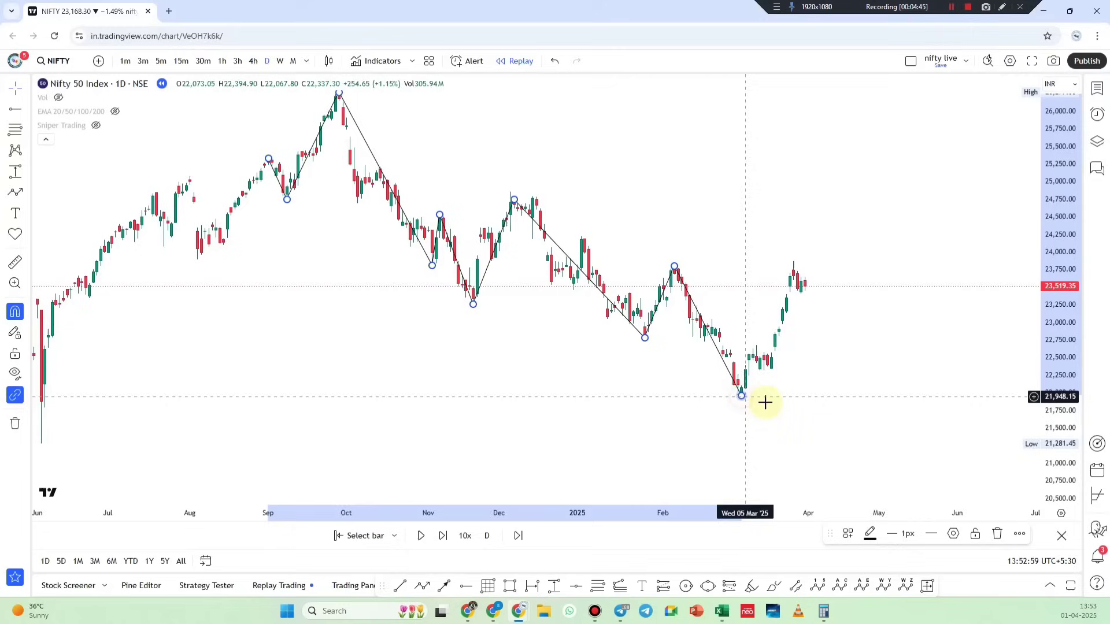
{"action": "left_click", "coordinate": [912, 547]}
{"action": "left_click", "coordinate": [912, 414]}
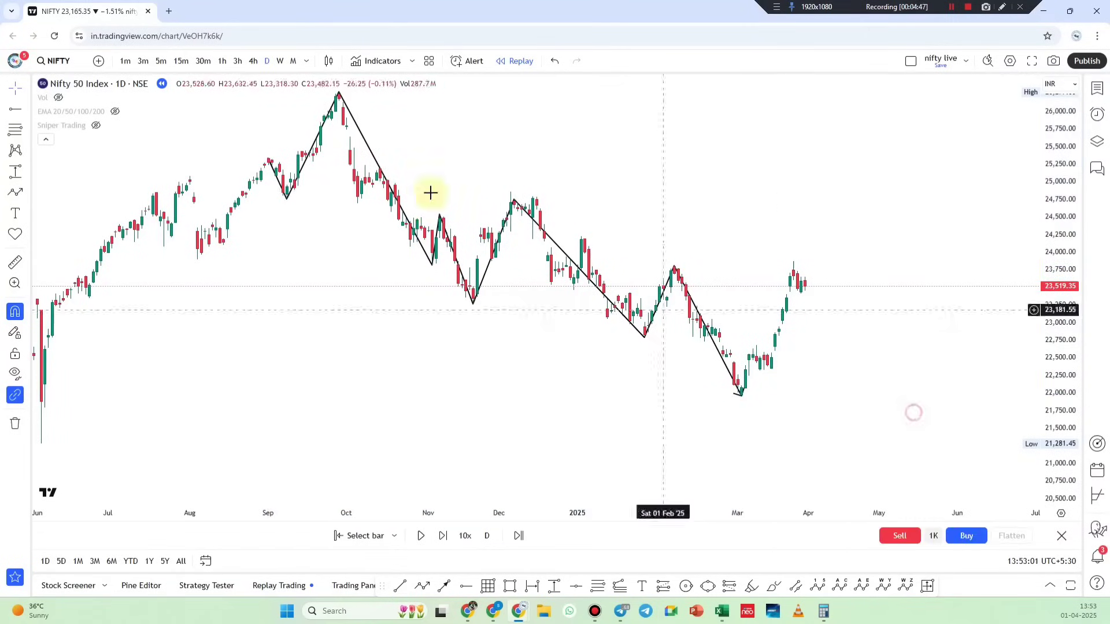
- Switch Nifty to the 1-hour chart and frame January through March
{"action": "left_click", "coordinate": [222, 62]}
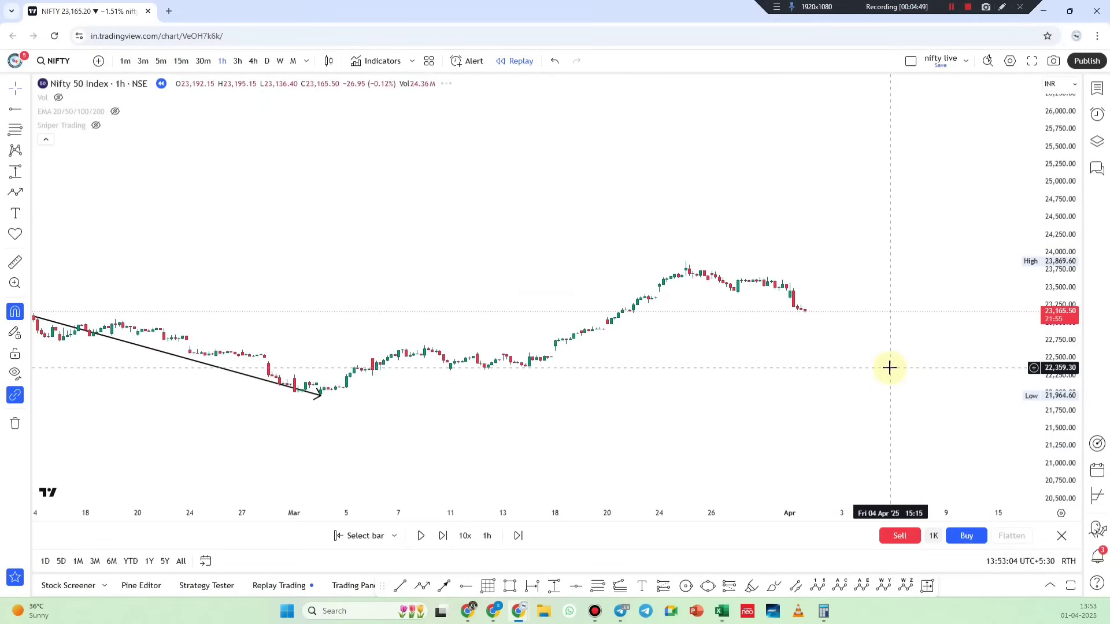
{"action": "left_click_drag", "start_coordinate": [1058, 428], "coordinate": [1054, 279]}
{"action": "left_click_drag", "start_coordinate": [894, 449], "coordinate": [939, 351]}
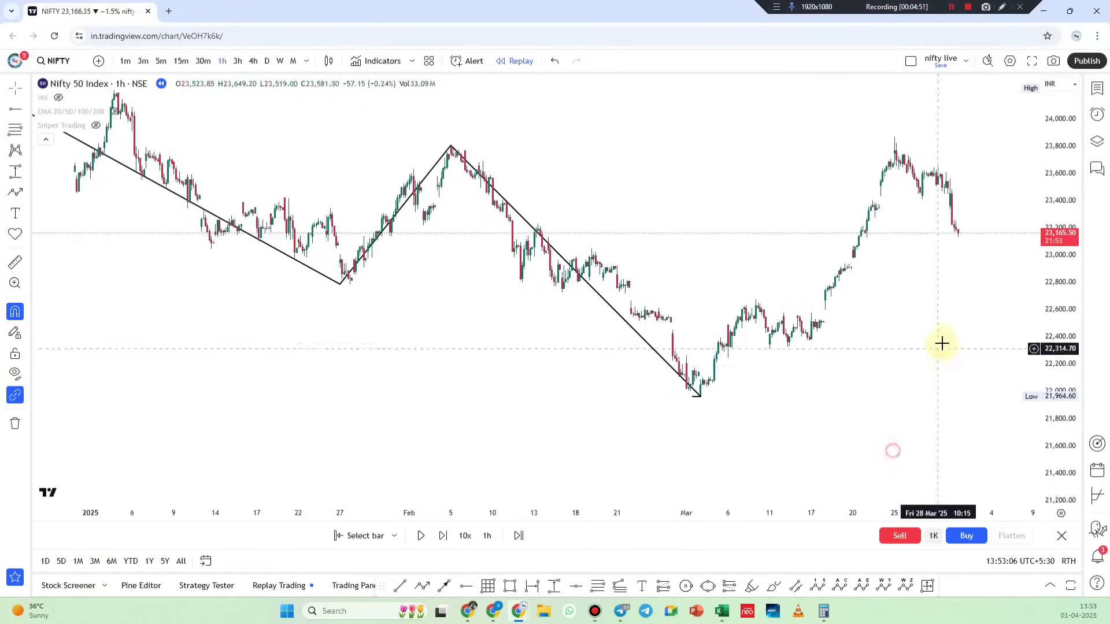
- Draw a red path through the swings from the late-January low to the late-March high
{"action": "left_click", "coordinate": [423, 587]}
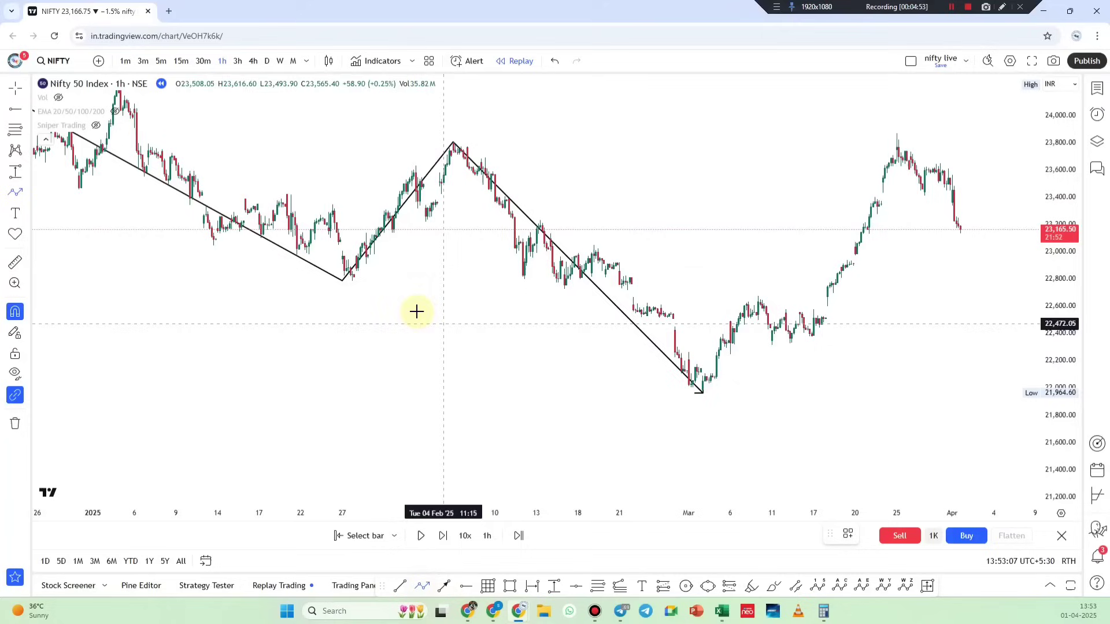
{"action": "left_click", "coordinate": [352, 286]}
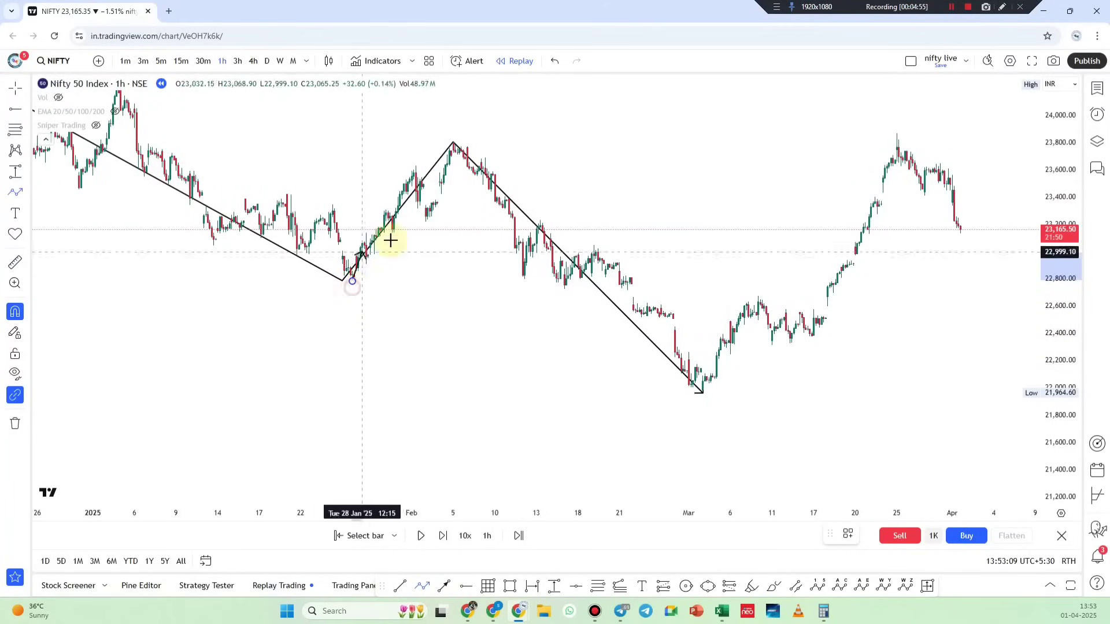
{"action": "left_click", "coordinate": [454, 143]}
{"action": "left_click", "coordinate": [564, 300]}
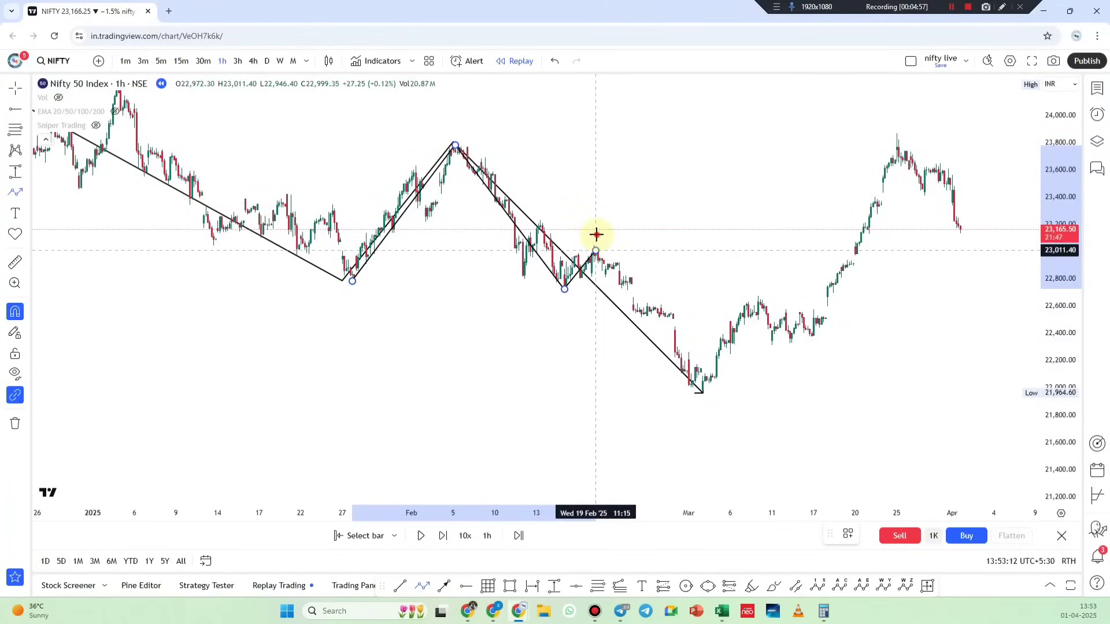
{"action": "left_click", "coordinate": [595, 248]}
{"action": "left_click", "coordinate": [641, 318]}
{"action": "left_click", "coordinate": [650, 307]}
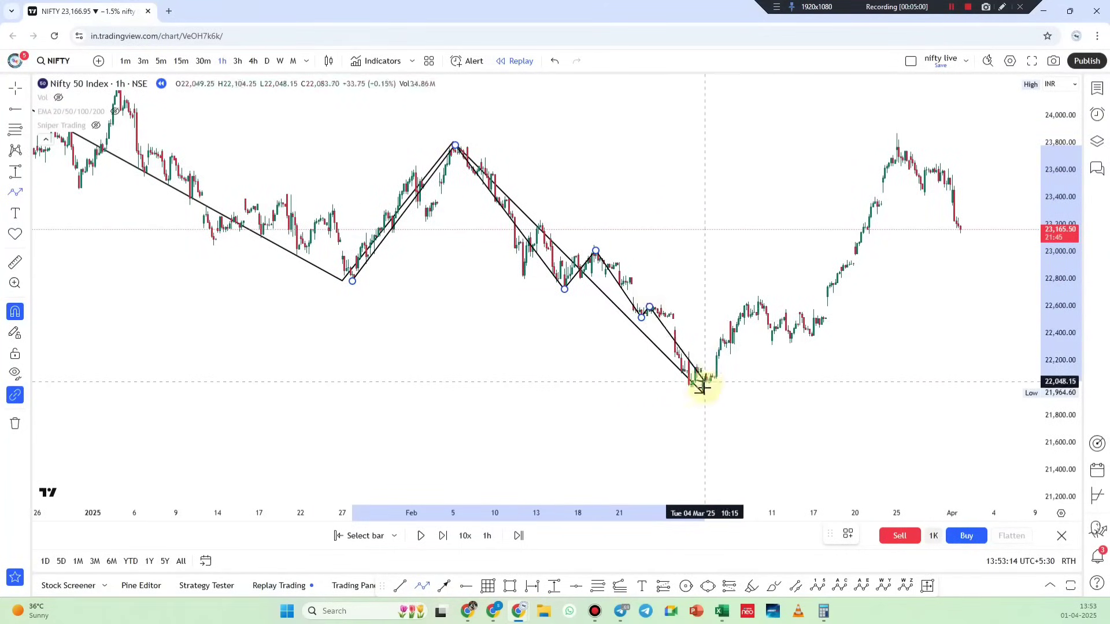
{"action": "left_click", "coordinate": [702, 393]}
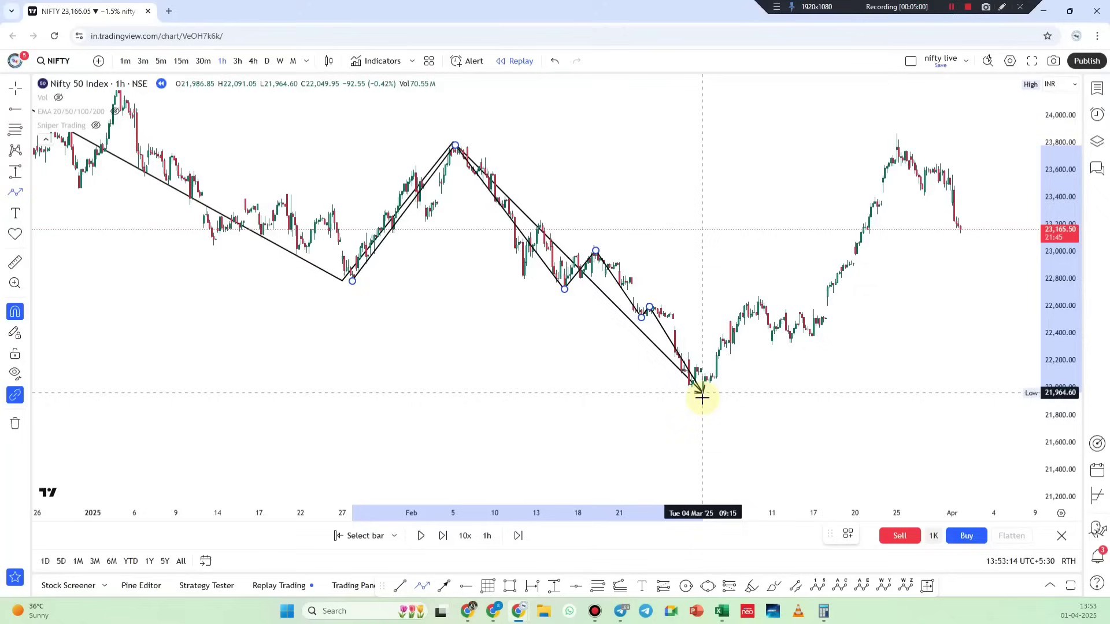
{"action": "left_click", "coordinate": [897, 133]}
{"action": "key", "text": "Escape"}
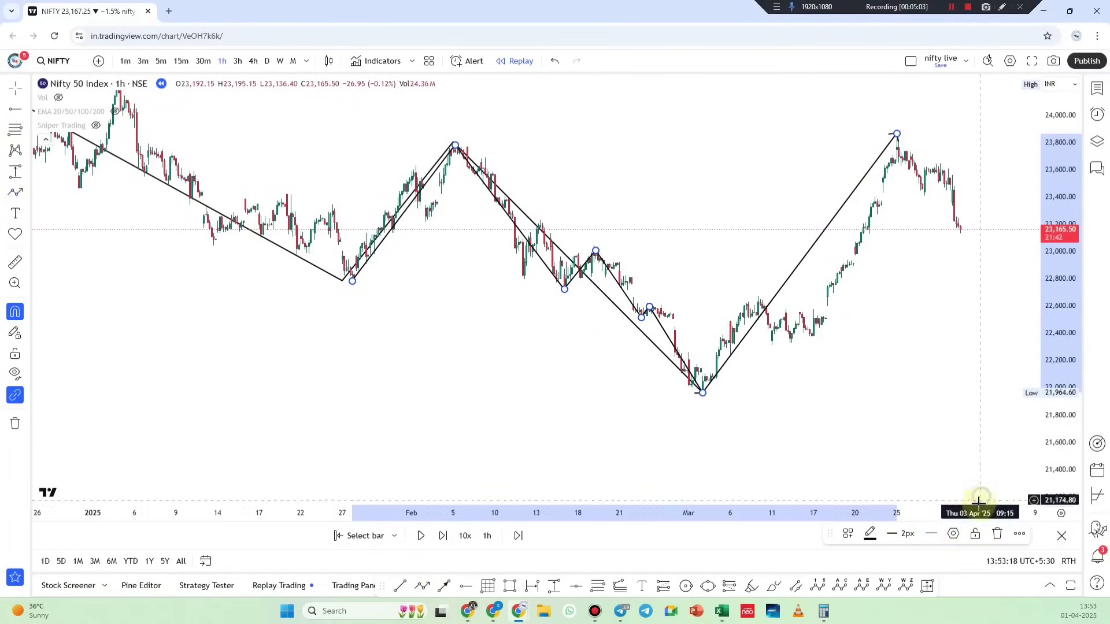
{"action": "left_click", "coordinate": [874, 536]}
{"action": "left_click", "coordinate": [872, 440]}
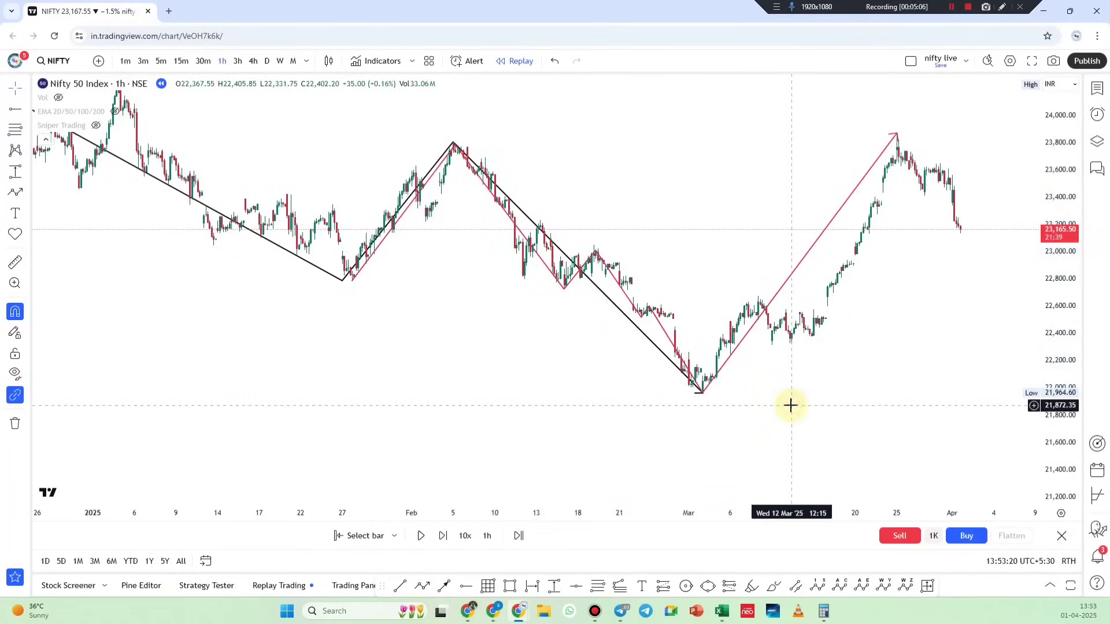
- Freehand-mark the late-February resistance and late-March peak, write BULL, then clear the notes
{"action": "scroll", "coordinate": [791, 405], "scroll_direction": "up", "scroll_amount": 1}
{"action": "left_click", "coordinate": [1002, 6]}
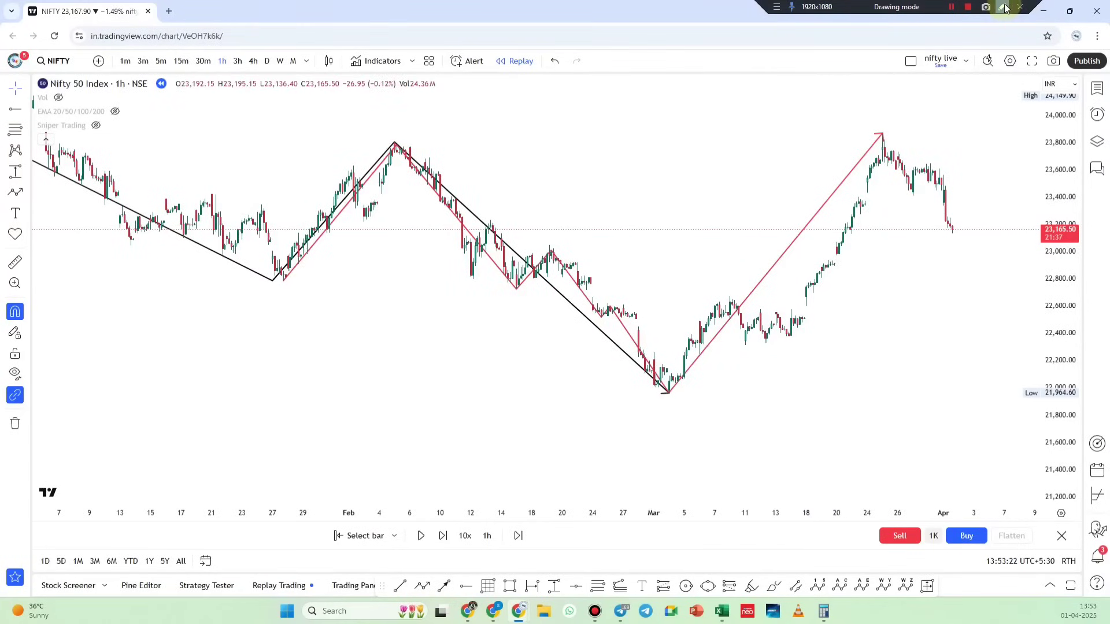
{"action": "left_click_drag", "start_coordinate": [612, 305], "coordinate": [753, 298]}
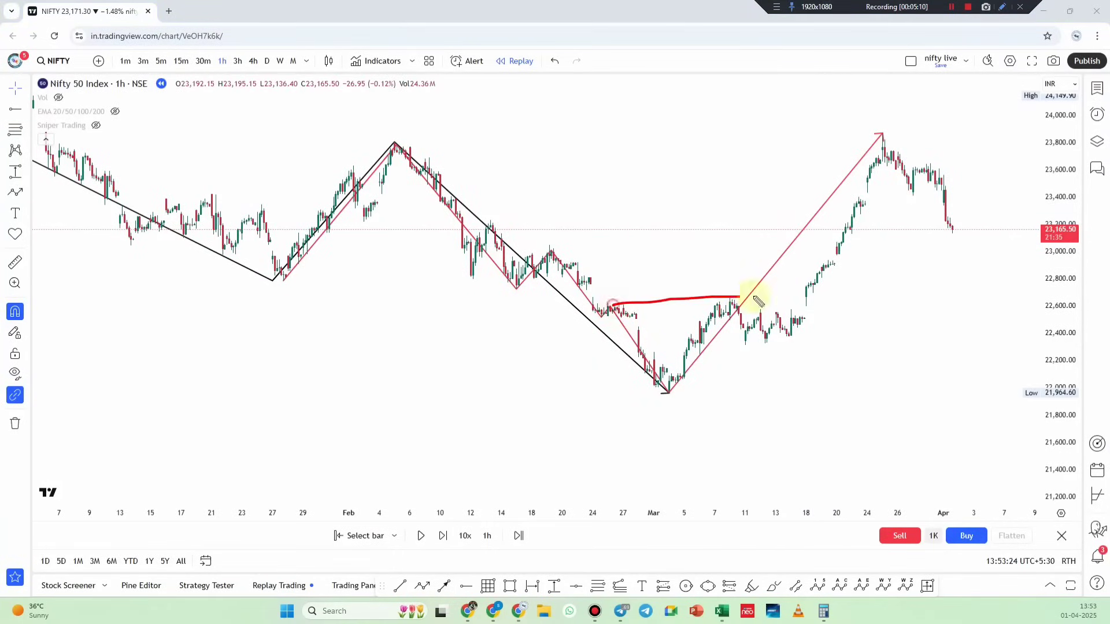
{"action": "left_click_drag", "start_coordinate": [839, 106], "coordinate": [857, 145]}
{"action": "left_click_drag", "start_coordinate": [860, 110], "coordinate": [878, 132]}
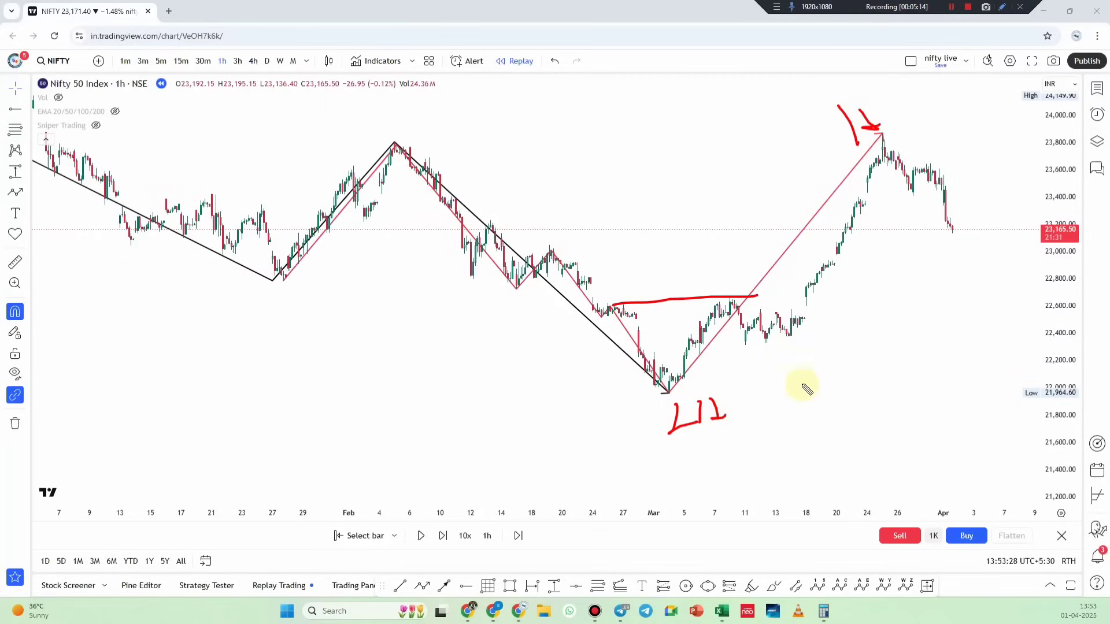
{"action": "left_click_drag", "start_coordinate": [872, 124], "coordinate": [979, 46]}
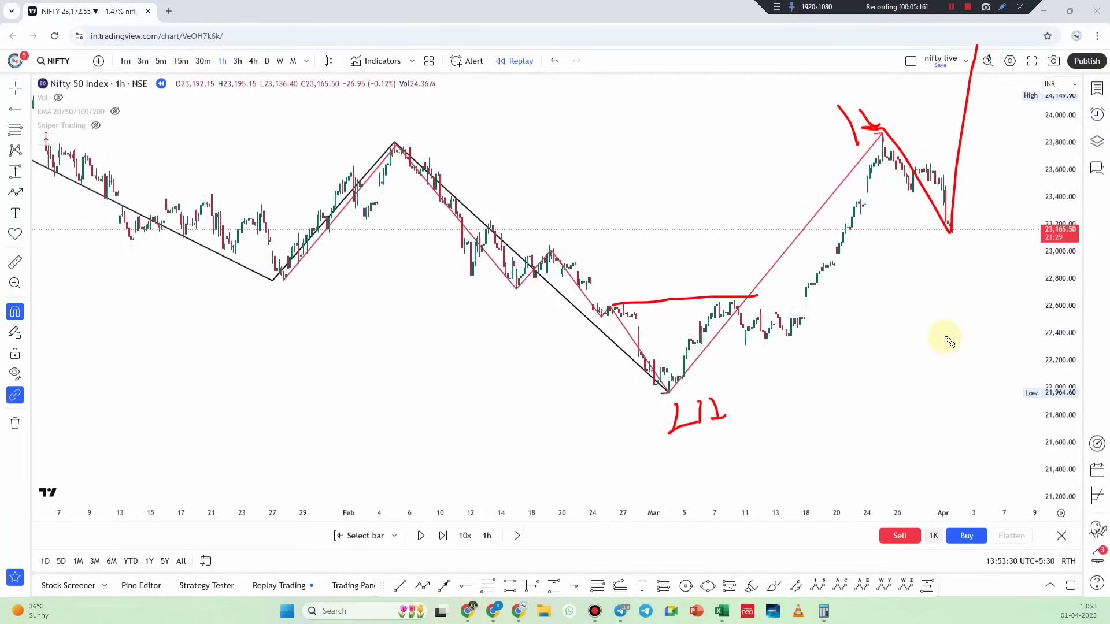
{"action": "left_click_drag", "start_coordinate": [881, 350], "coordinate": [947, 351]}
{"action": "left_click_drag", "start_coordinate": [957, 322], "coordinate": [980, 336]}
{"action": "left_click_drag", "start_coordinate": [983, 312], "coordinate": [1001, 328]}
{"action": "key", "text": "Escape"}
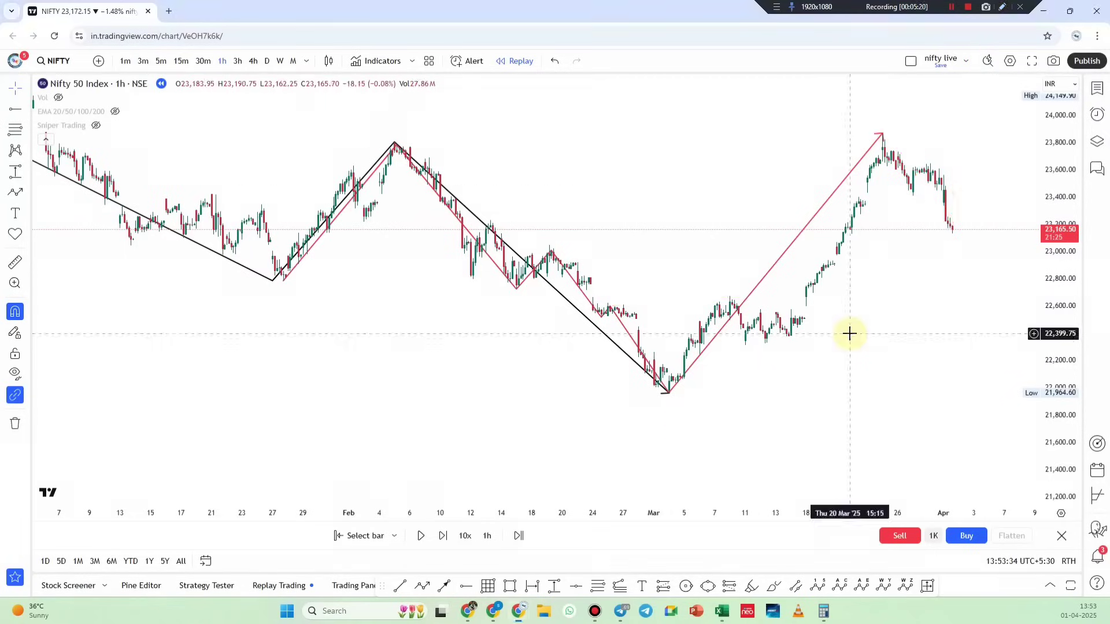
- On daily candles, shade the February top as a pale zone extending to late March
{"action": "left_click", "coordinate": [160, 62]}
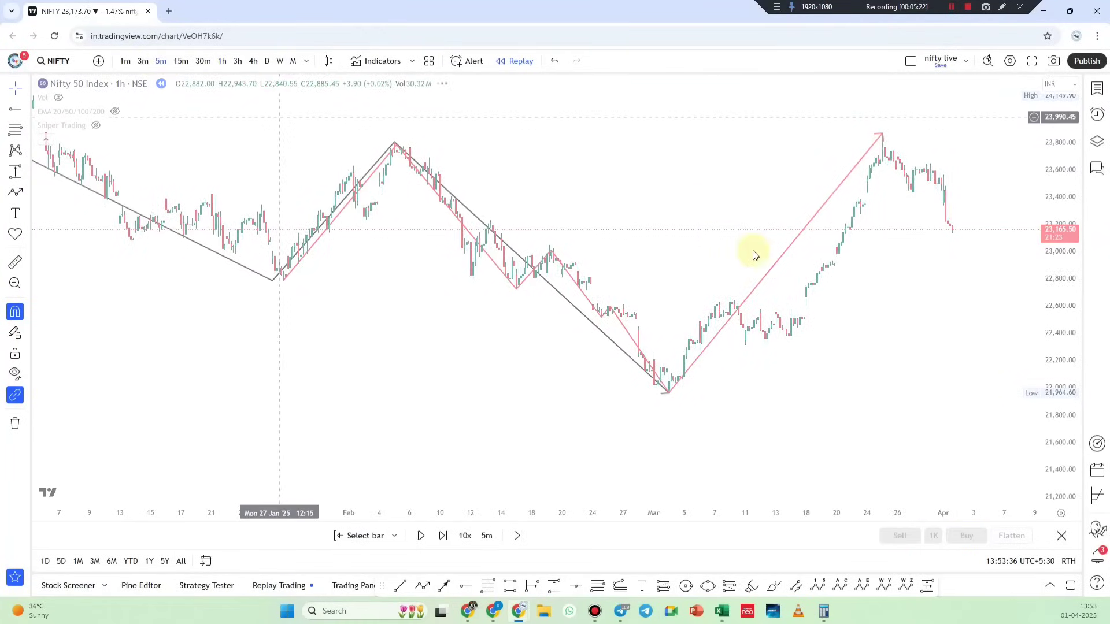
{"action": "left_click", "coordinate": [265, 62]}
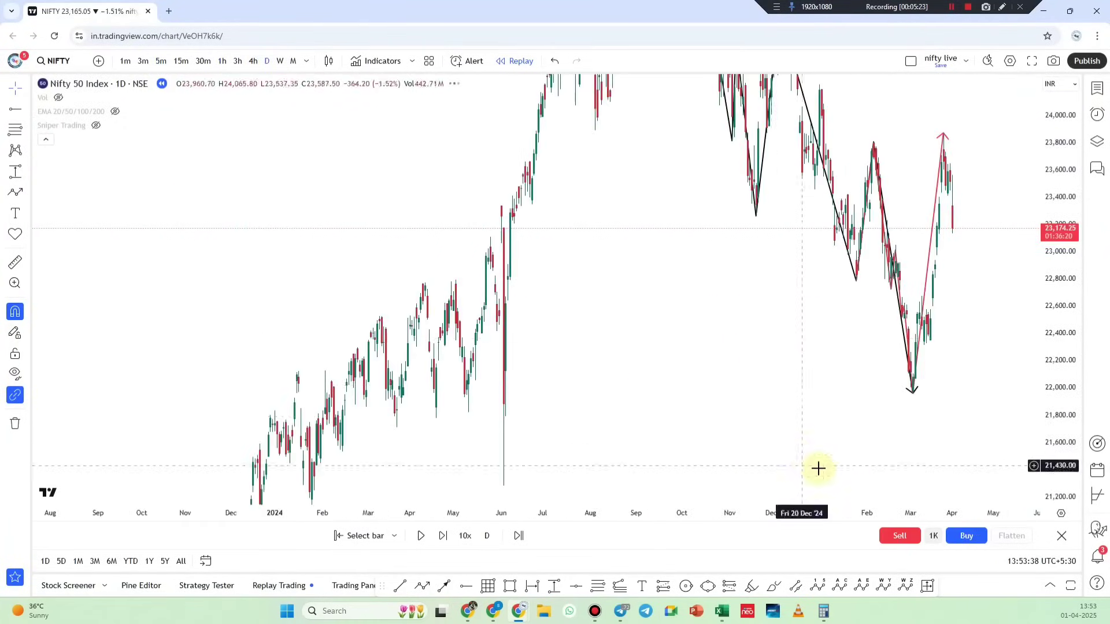
{"action": "left_click", "coordinate": [508, 587]}
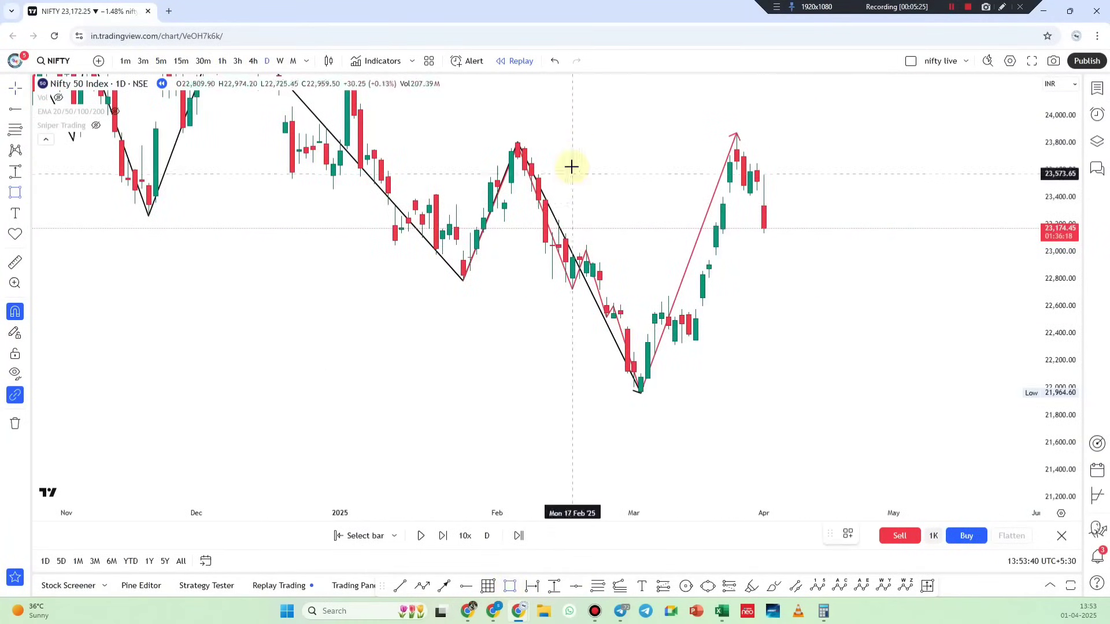
{"action": "left_click", "coordinate": [522, 144]}
{"action": "left_click", "coordinate": [532, 185]}
{"action": "left_click", "coordinate": [533, 190]}
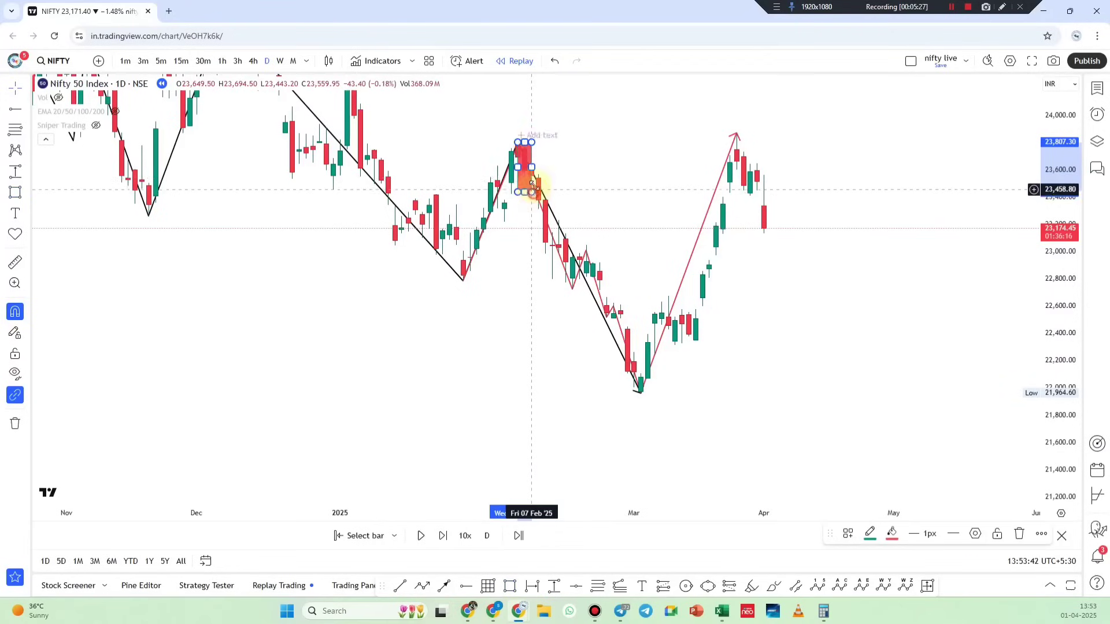
{"action": "left_click_drag", "start_coordinate": [532, 167], "coordinate": [820, 111]}
{"action": "left_click", "coordinate": [894, 533]}
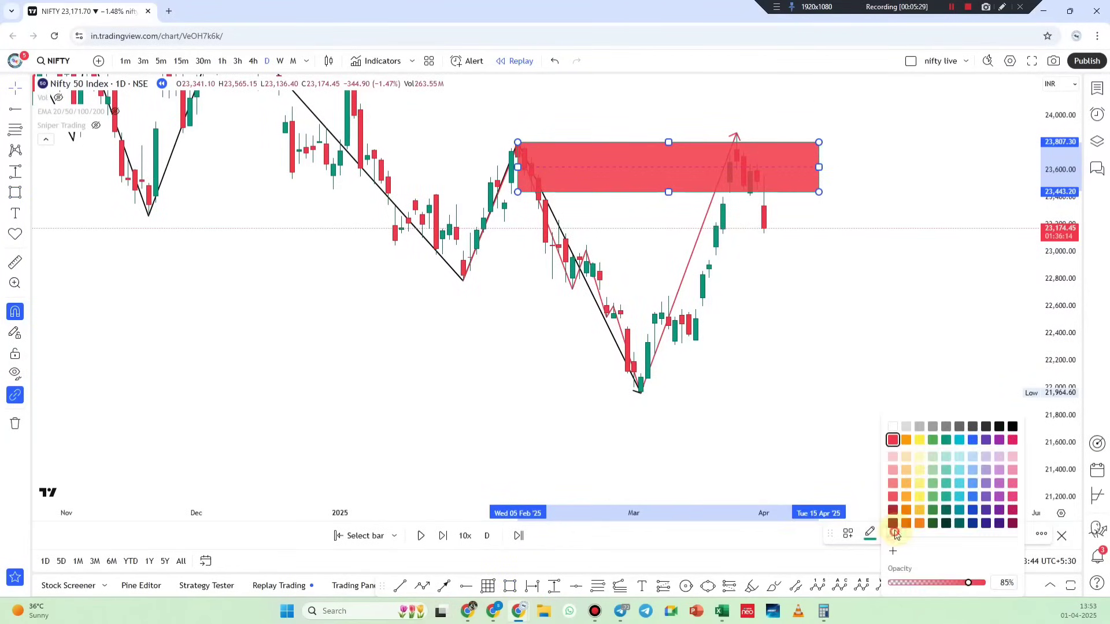
{"action": "left_click", "coordinate": [912, 582]}
{"action": "left_click", "coordinate": [792, 327]}
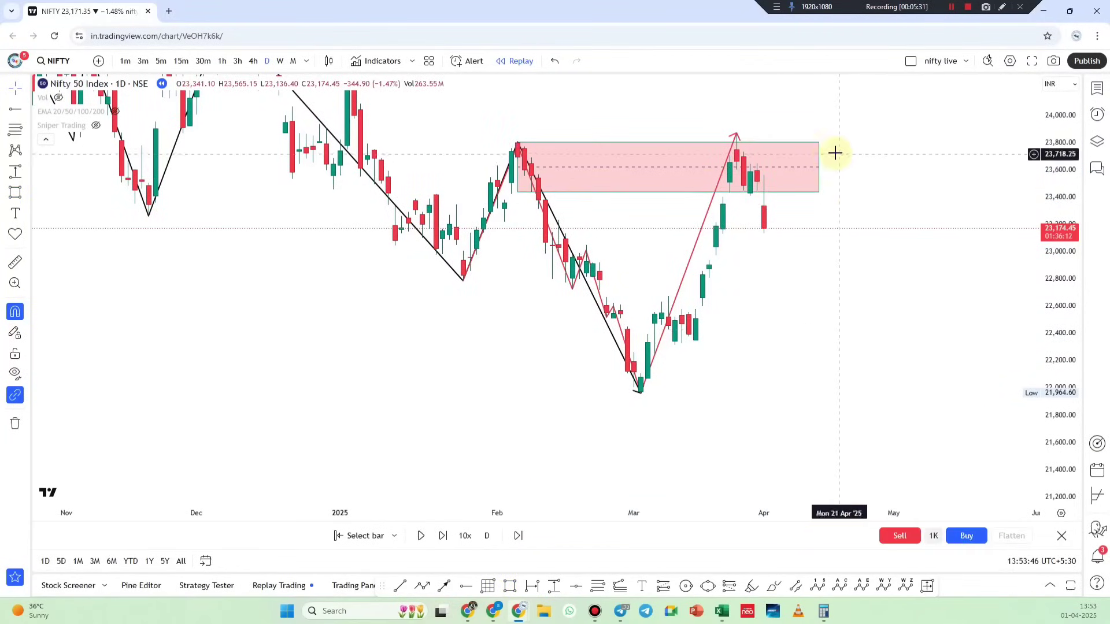
{"action": "left_click_drag", "start_coordinate": [819, 166], "coordinate": [757, 166]}
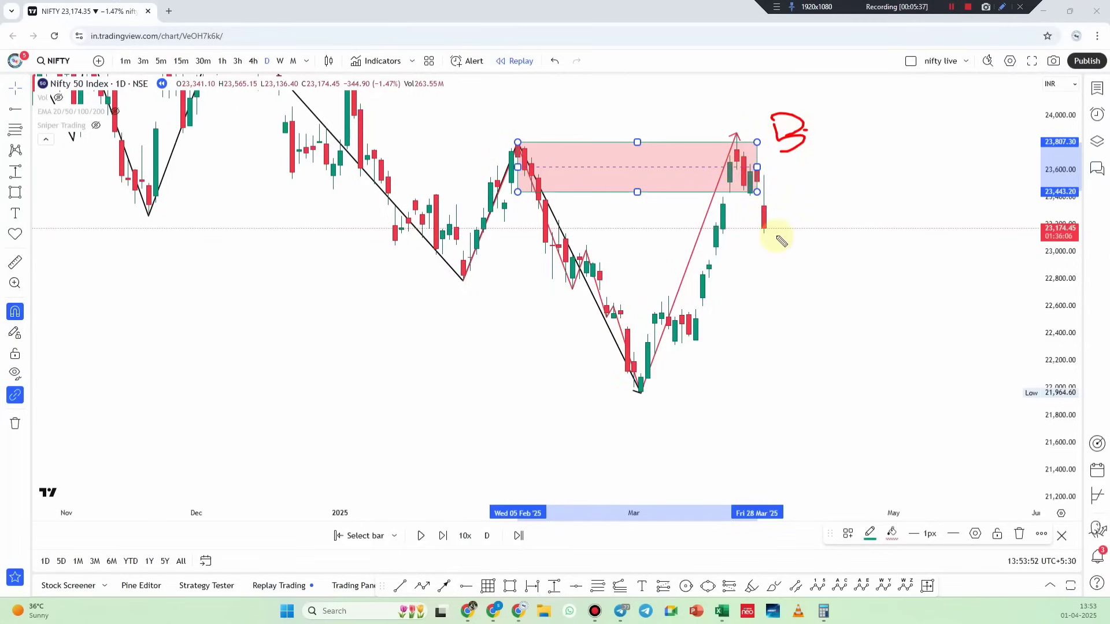
- Add a Fibonacci retracement from the March low 21,964.60 to the high 23,869.60
{"action": "key", "text": "Escape"}
{"action": "scroll", "coordinate": [863, 332], "scroll_direction": "up", "scroll_amount": 3}
{"action": "left_click", "coordinate": [863, 331]}
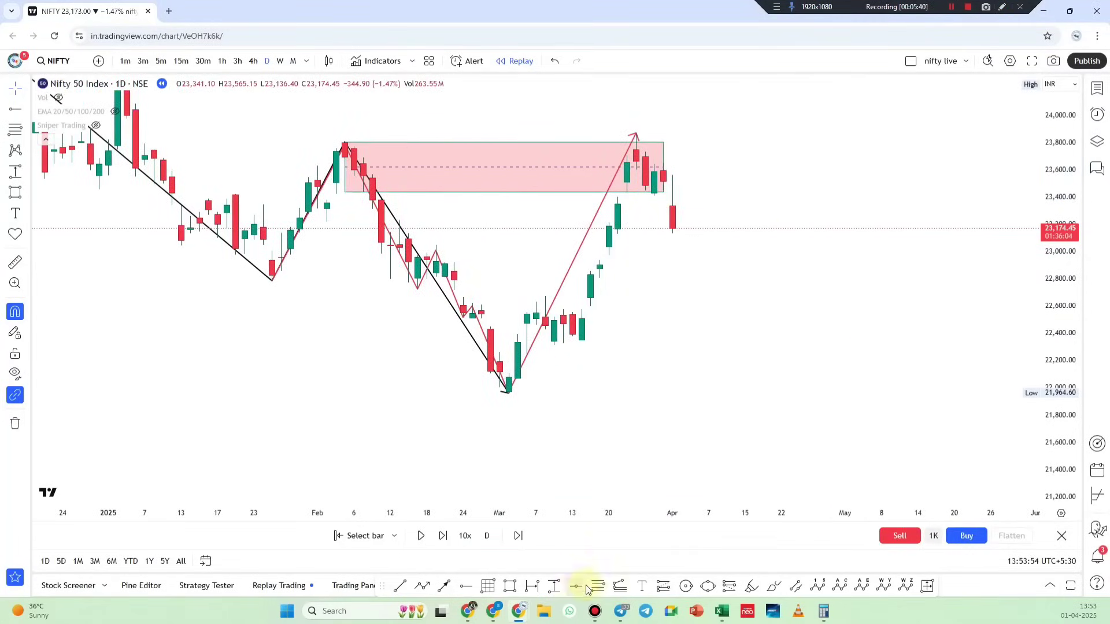
{"action": "left_click", "coordinate": [509, 393]}
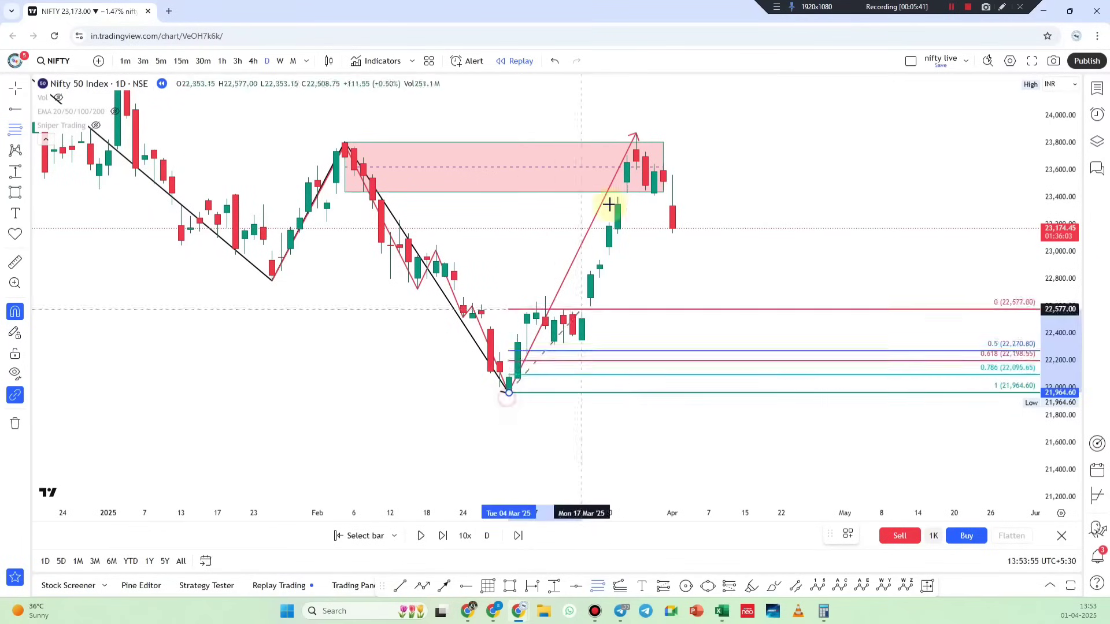
{"action": "left_click", "coordinate": [636, 135]}
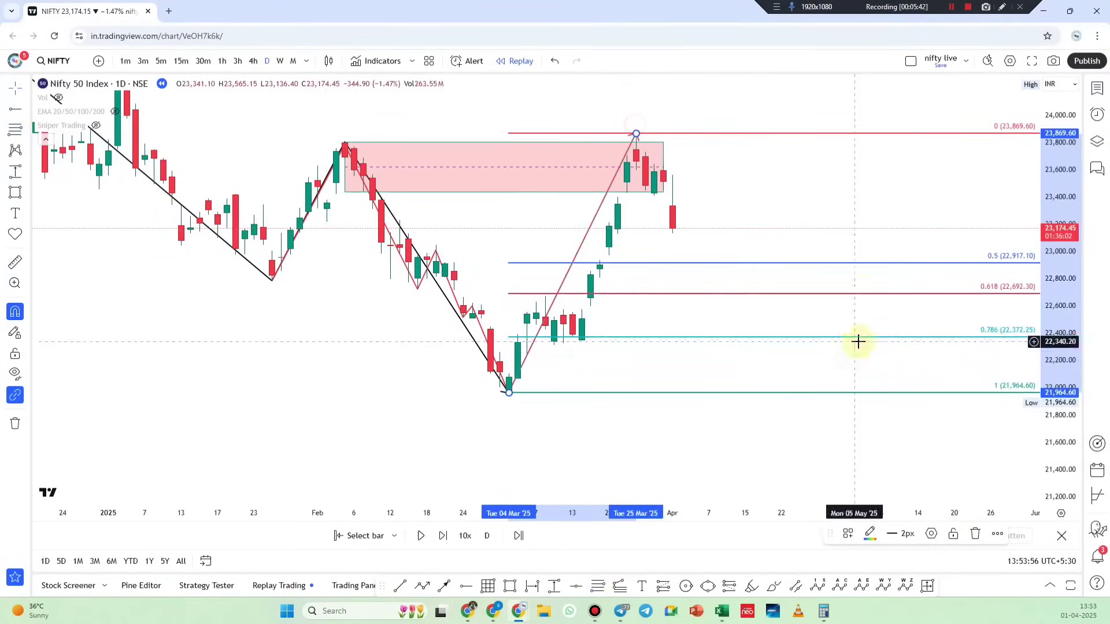
- Make brief freehand marks, clear them, and switch to 5-minute candles
{"action": "left_click", "coordinate": [1002, 7]}
{"action": "mouse_move", "coordinate": [504, 371]}
{"action": "left_mouse_down"}
{"action": "mouse_move", "coordinate": [862, 371]}
{"action": "mouse_move", "coordinate": [523, 404]}
{"action": "mouse_move", "coordinate": [426, 392]}
{"action": "left_mouse_up"}
{"action": "left_click_drag", "start_coordinate": [719, 334], "coordinate": [720, 335]}
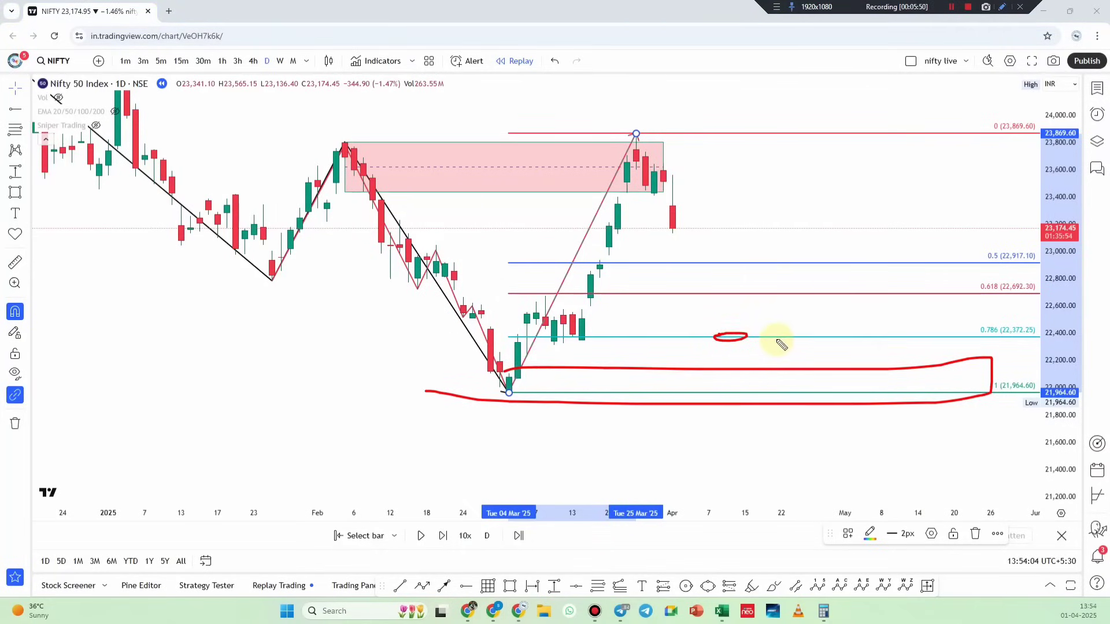
{"action": "key", "text": "Escape"}
{"action": "left_click", "coordinate": [160, 61]}
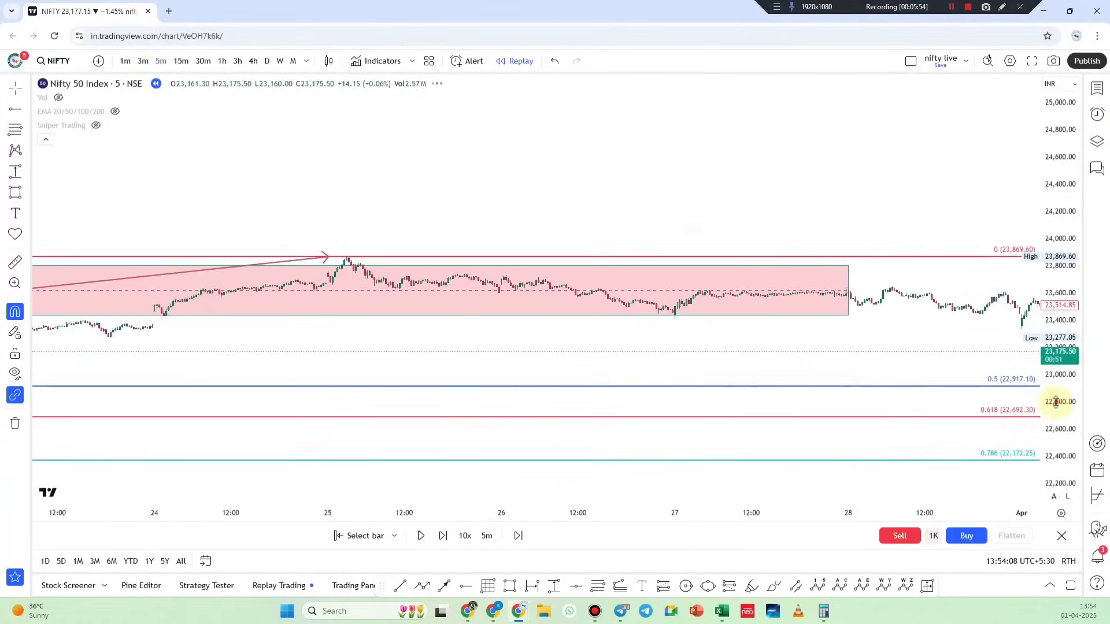
- Zoom in and trace a zigzag through the 25–26 March swings from the 25 March high
{"action": "scroll", "coordinate": [634, 202], "scroll_direction": "up", "scroll_amount": 5}
{"action": "scroll", "coordinate": [614, 212], "scroll_direction": "up", "scroll_amount": 3}
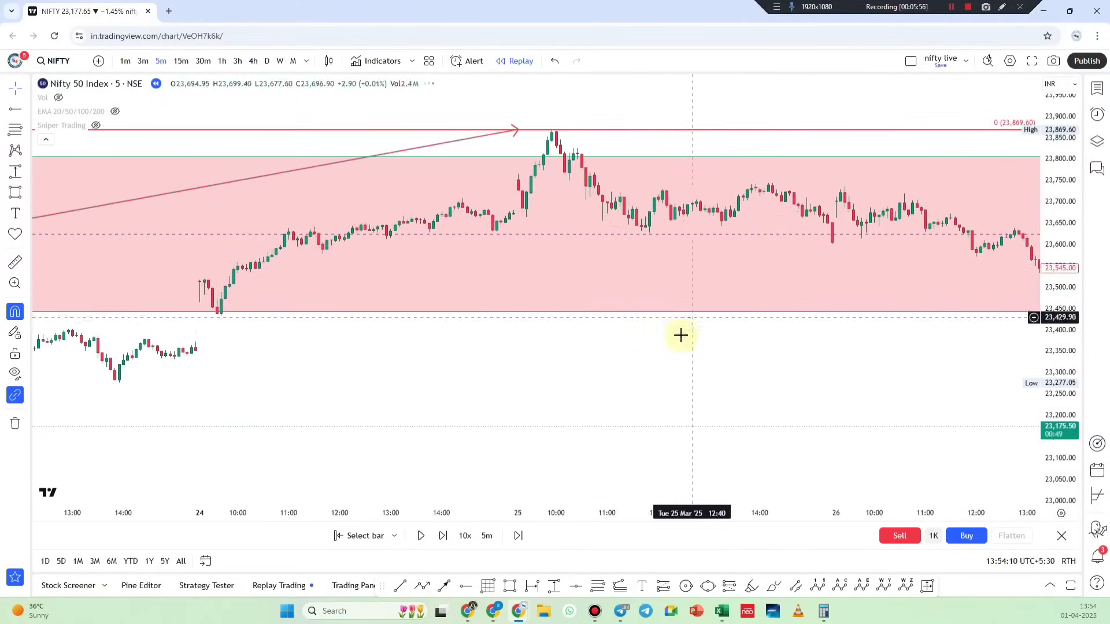
{"action": "left_click", "coordinate": [422, 587]}
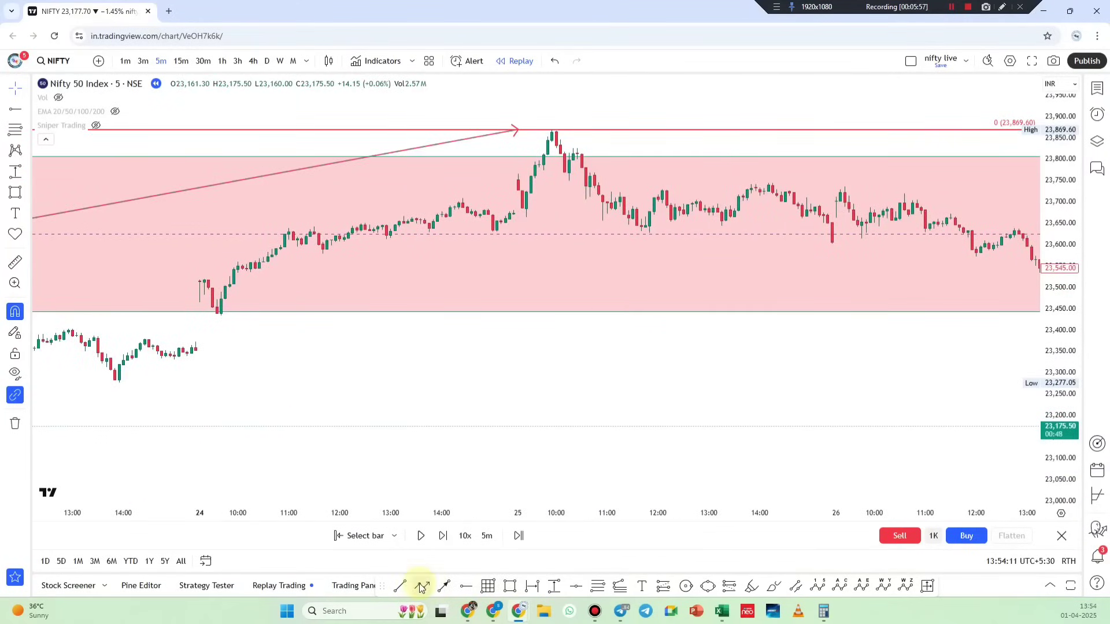
{"action": "left_click", "coordinate": [518, 174]}
{"action": "left_click", "coordinate": [526, 218]}
{"action": "left_click", "coordinate": [551, 127]}
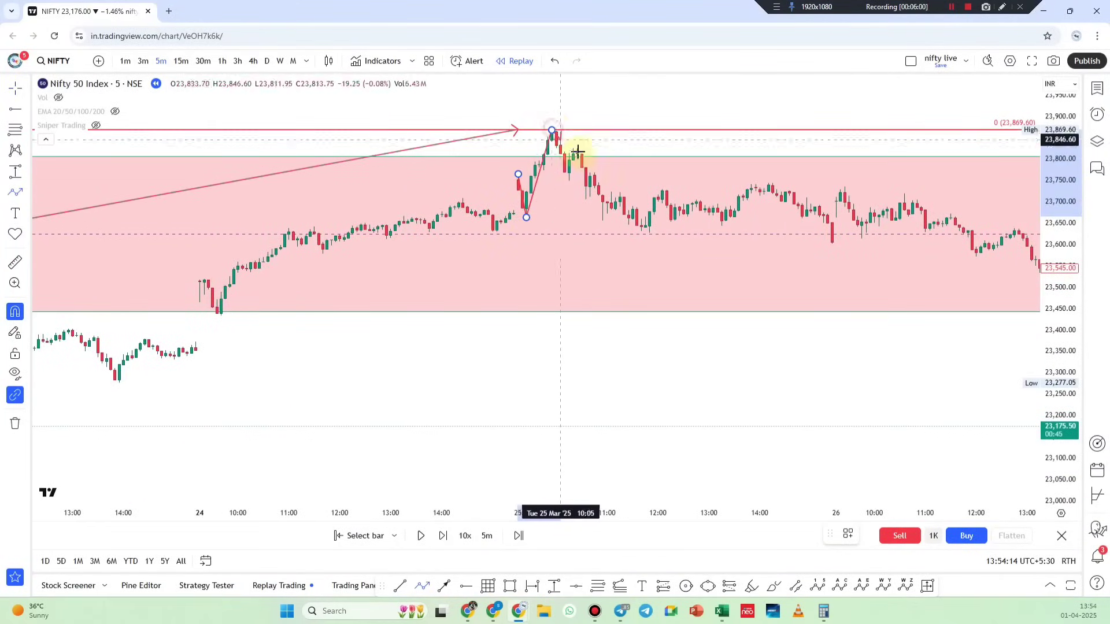
{"action": "left_click", "coordinate": [650, 233]}
{"action": "left_click", "coordinate": [771, 168]}
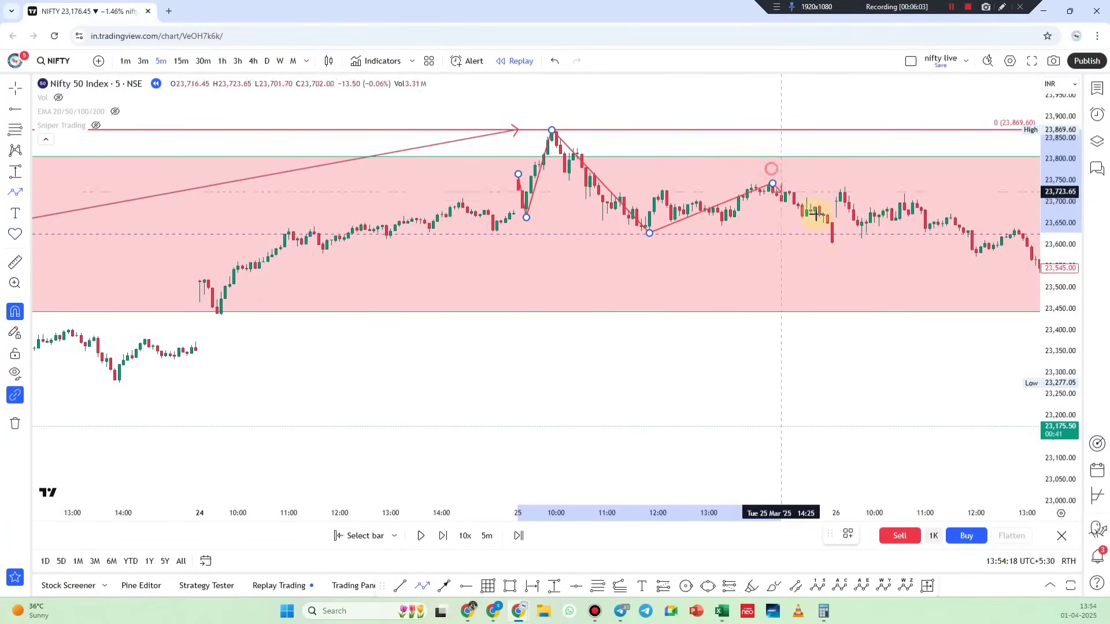
{"action": "left_click", "coordinate": [833, 245]}
{"action": "left_click", "coordinate": [845, 188]}
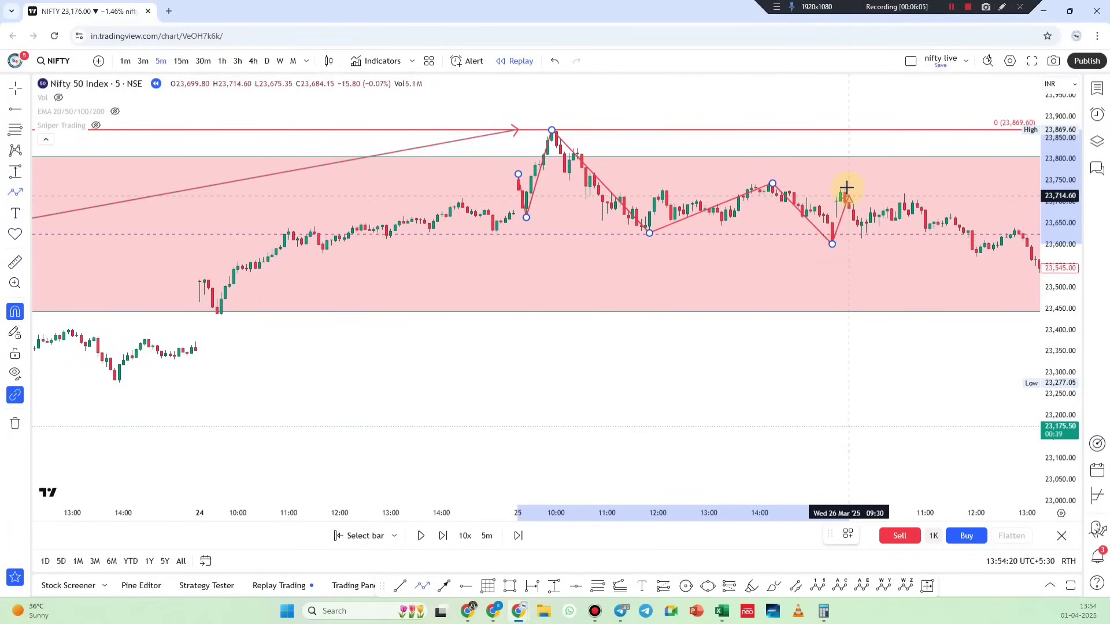
{"action": "left_click", "coordinate": [975, 255]}
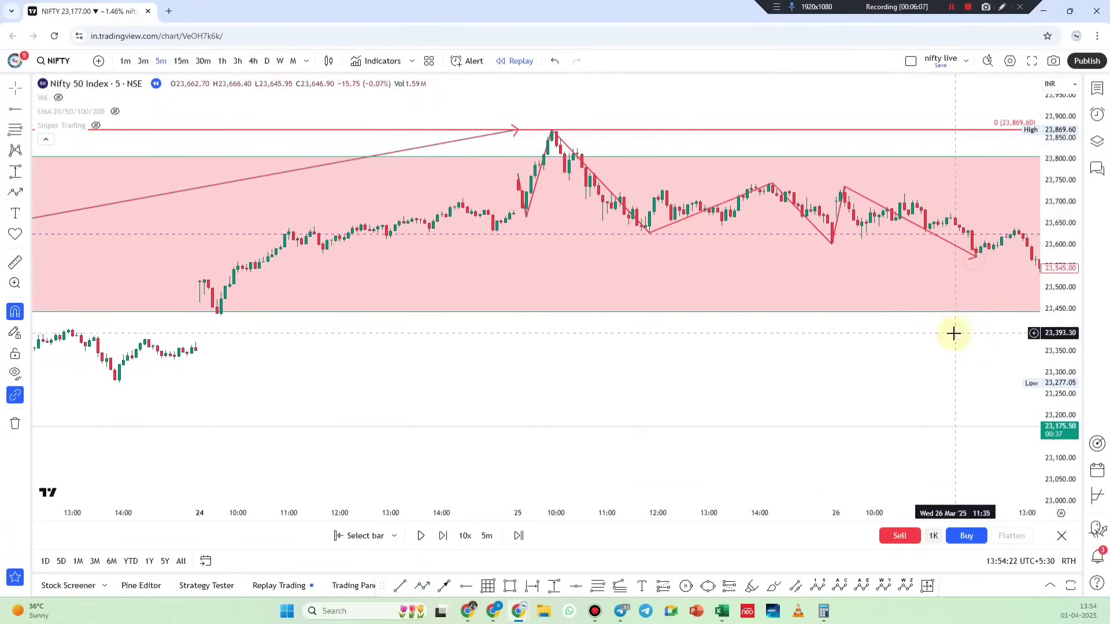
- Zoom out and pan to show the earlier candles below the red zone
{"action": "left_click", "coordinate": [1002, 13]}
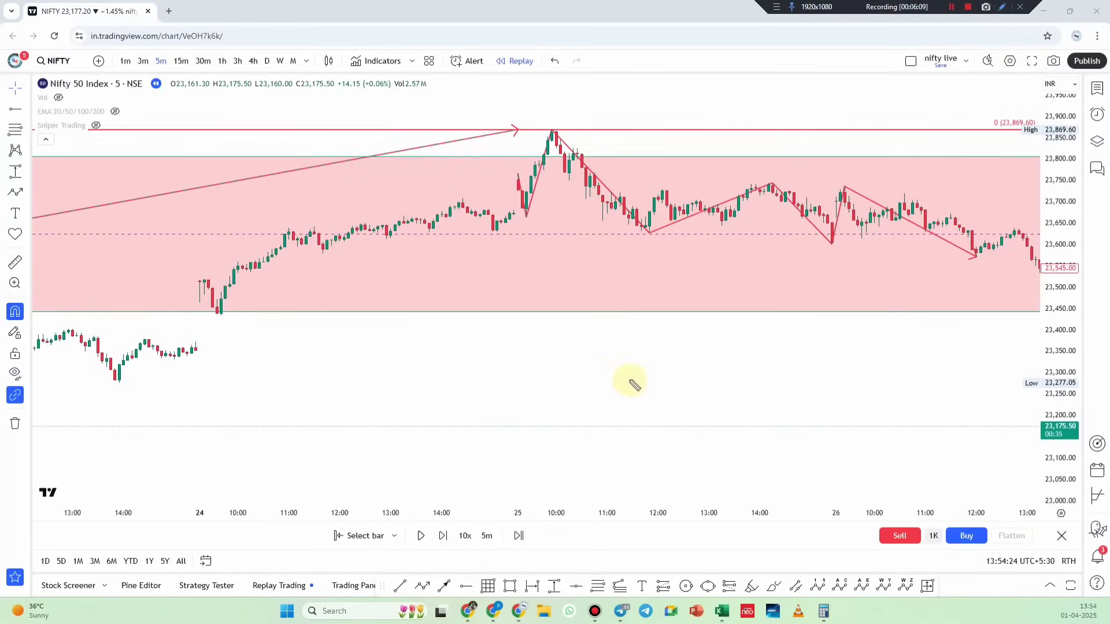
{"action": "key", "text": "Escape"}
{"action": "scroll", "coordinate": [567, 383], "scroll_direction": "down", "scroll_amount": 4}
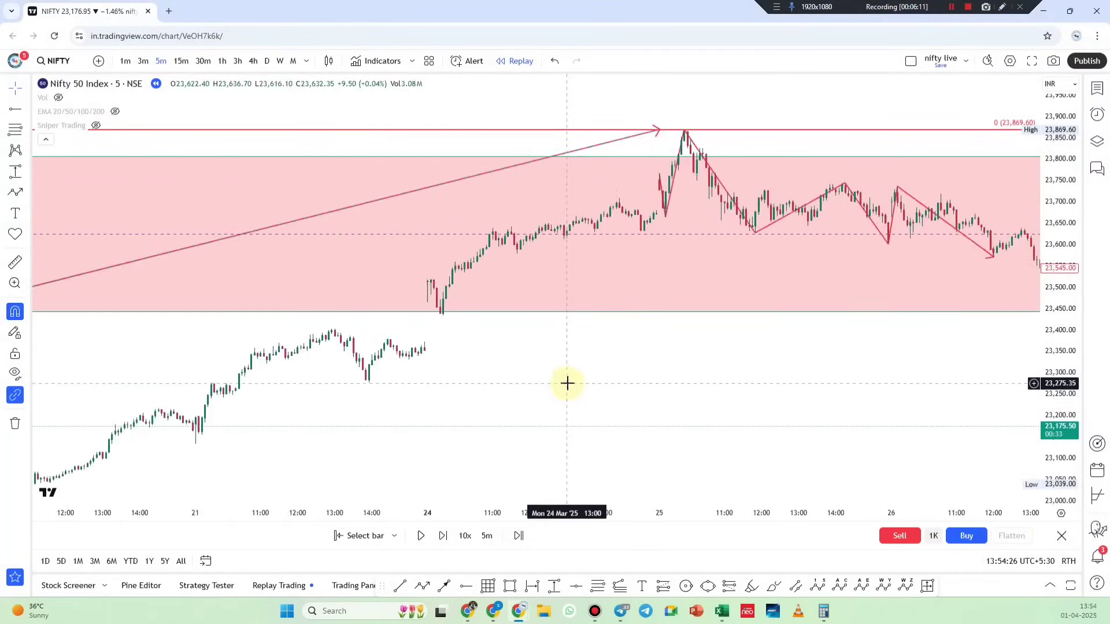
{"action": "left_click_drag", "start_coordinate": [665, 378], "coordinate": [924, 253]}
- Add a green bullish zone at the 24 March low, around 23,260–23,320
{"action": "scroll", "coordinate": [824, 307], "scroll_direction": "up", "scroll_amount": 3}
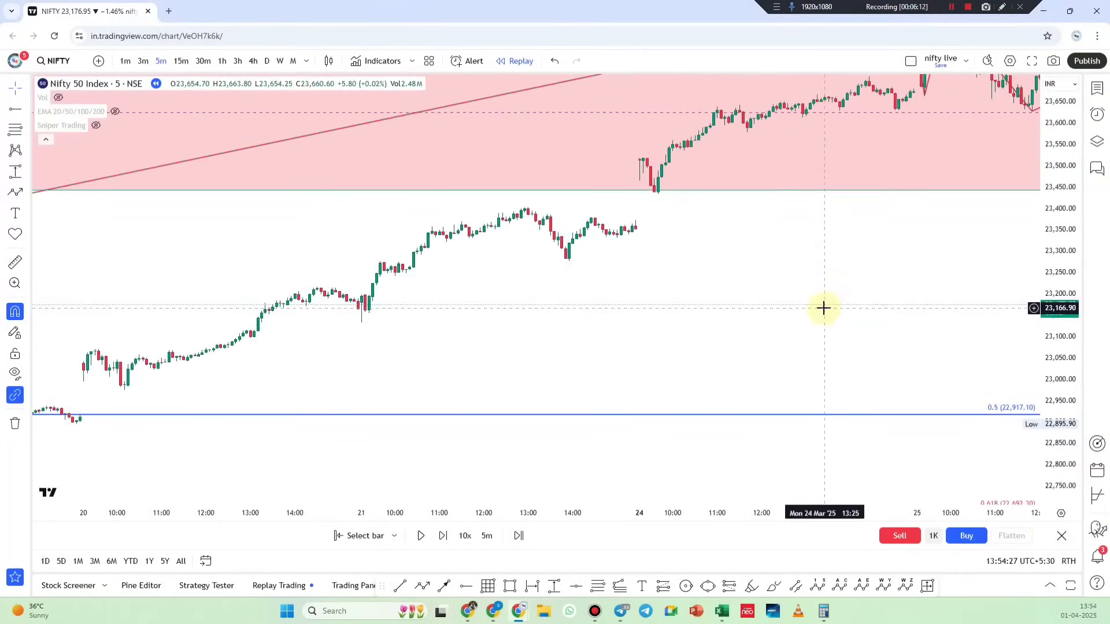
{"action": "left_click", "coordinate": [513, 586]}
{"action": "left_click_drag", "start_coordinate": [657, 168], "coordinate": [659, 194]}
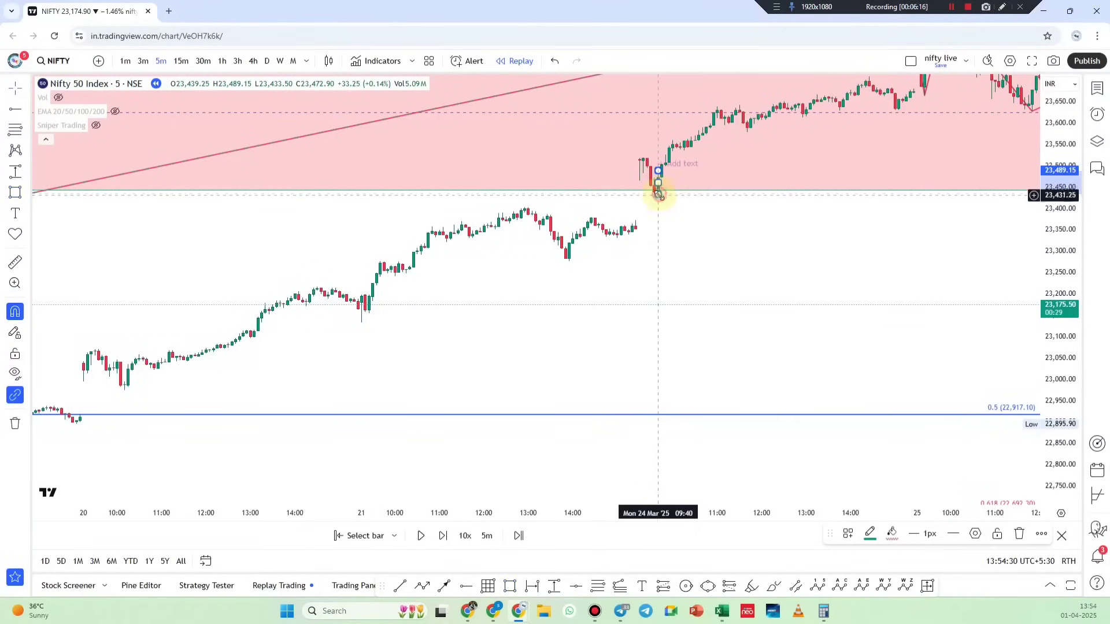
{"action": "left_click", "coordinate": [849, 533]}
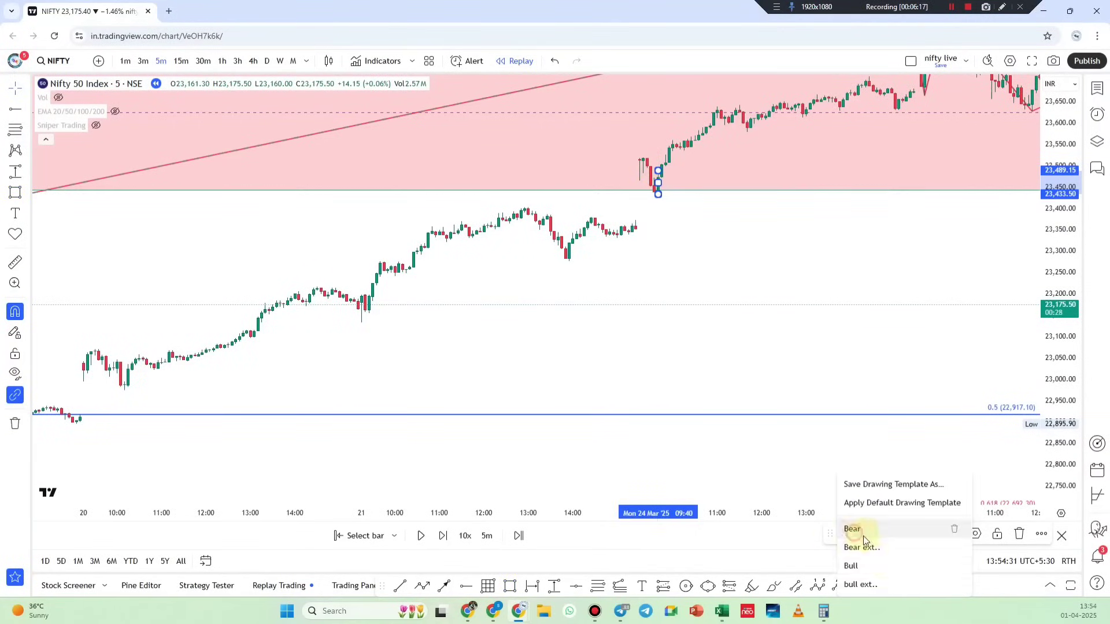
{"action": "left_click", "coordinate": [862, 585]}
{"action": "mouse_move", "coordinate": [718, 177]}
{"action": "left_mouse_down"}
{"action": "mouse_move", "coordinate": [638, 258]}
{"action": "mouse_move", "coordinate": [630, 247]}
{"action": "left_mouse_up"}
{"action": "left_click", "coordinate": [769, 329]}
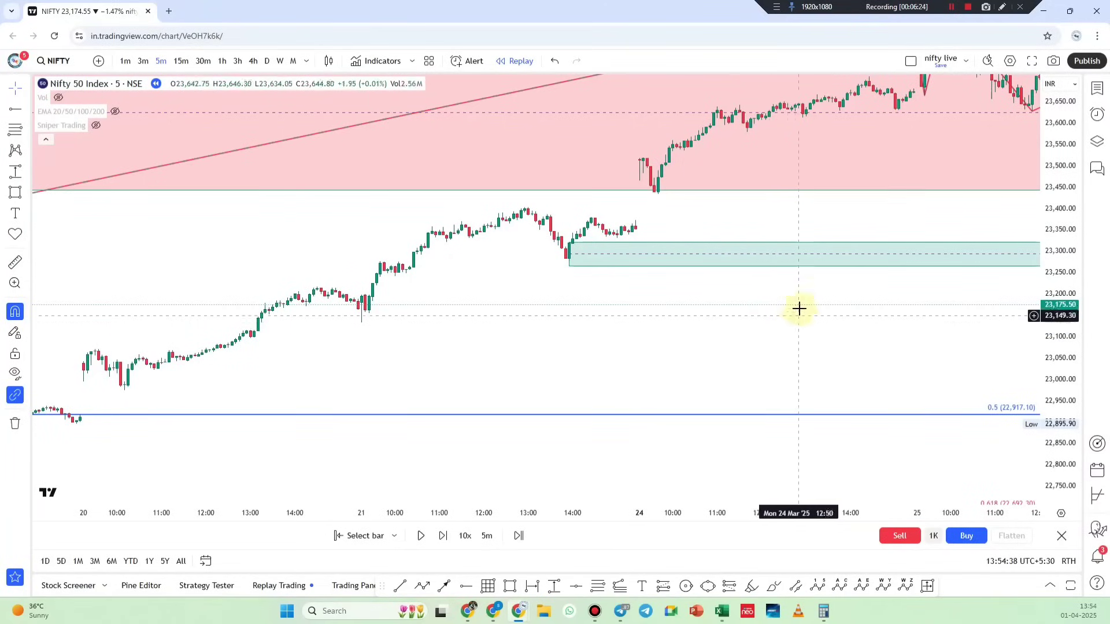
- Copy the green zone down to the 21 March base and tighten its bottom edge
{"action": "scroll", "coordinate": [745, 326], "scroll_direction": "down", "scroll_amount": 2}
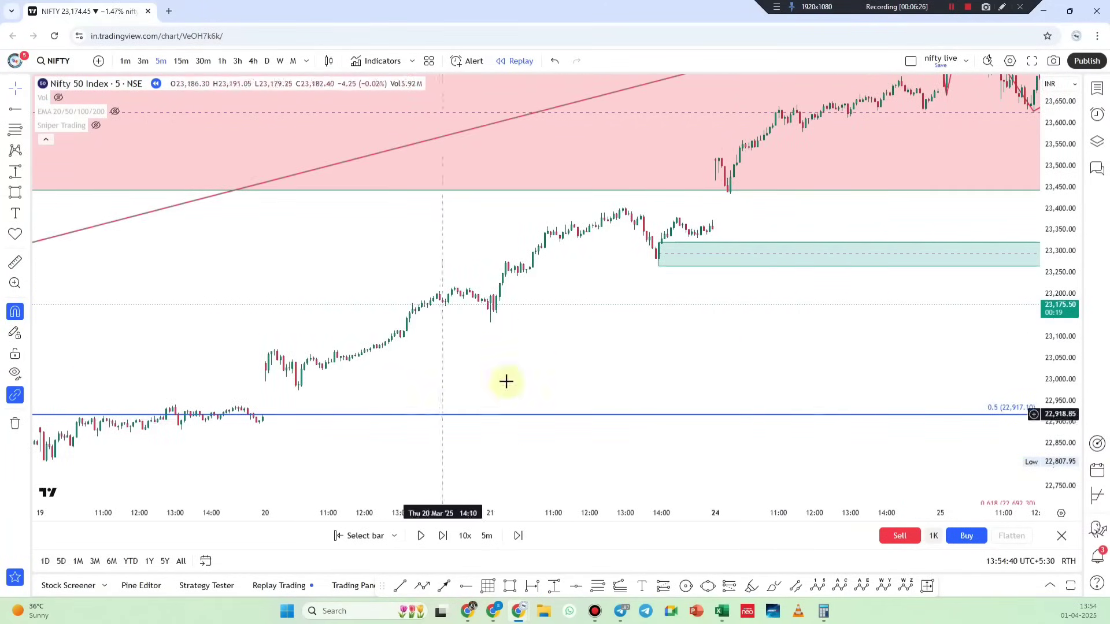
{"action": "scroll", "coordinate": [505, 382], "scroll_direction": "down", "scroll_amount": 5}
{"action": "left_click_drag", "start_coordinate": [528, 349], "coordinate": [532, 221]}
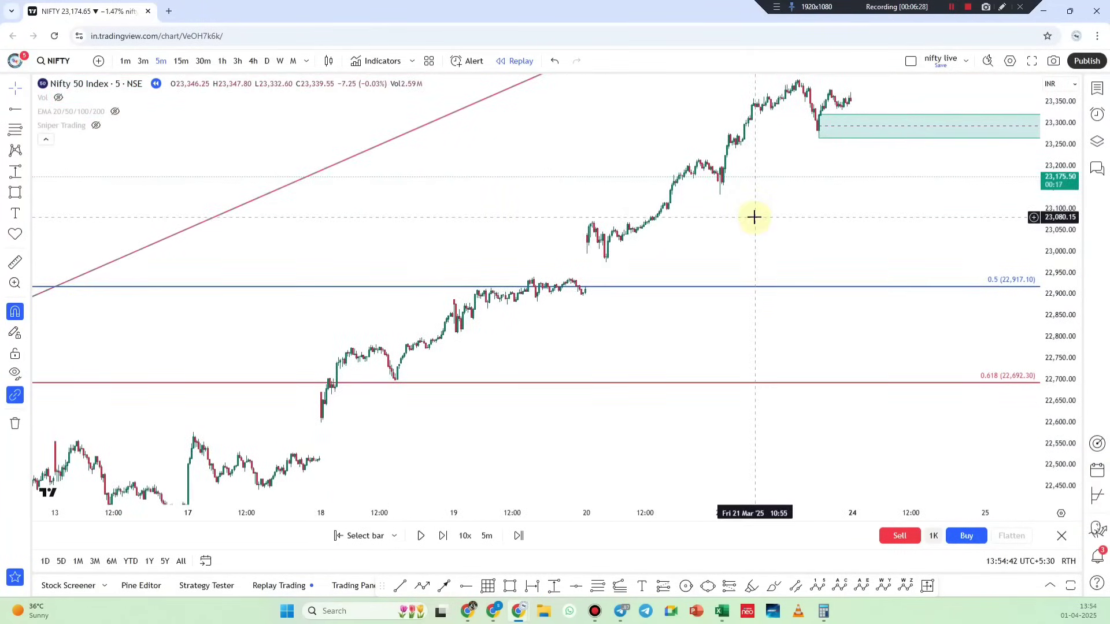
{"action": "left_click_drag", "start_coordinate": [854, 156], "coordinate": [827, 209]}
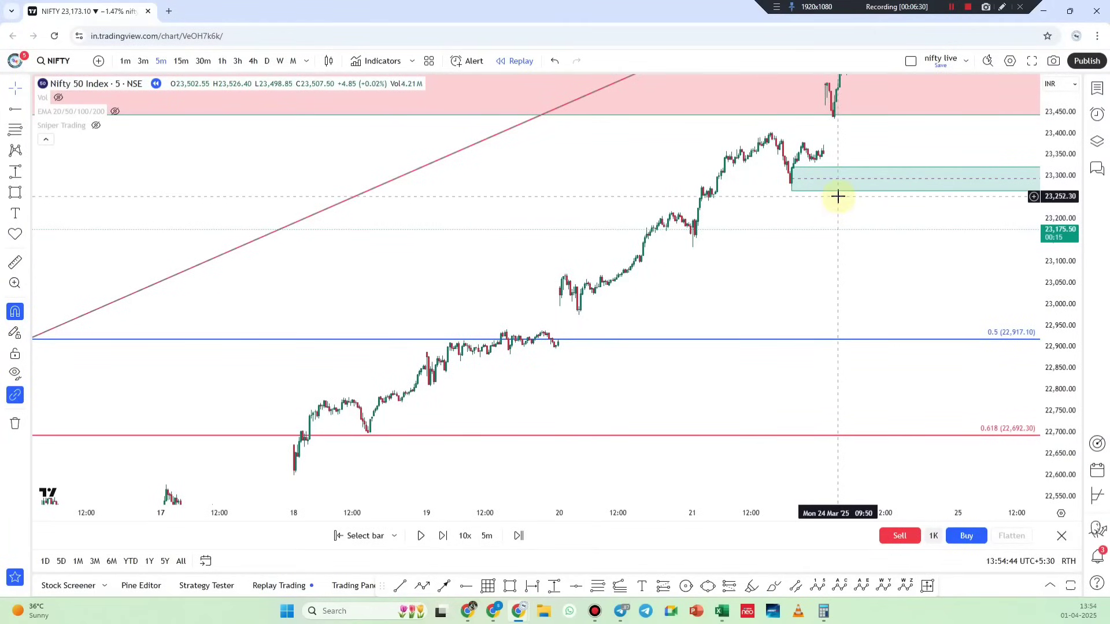
{"action": "left_click", "coordinate": [845, 196]}
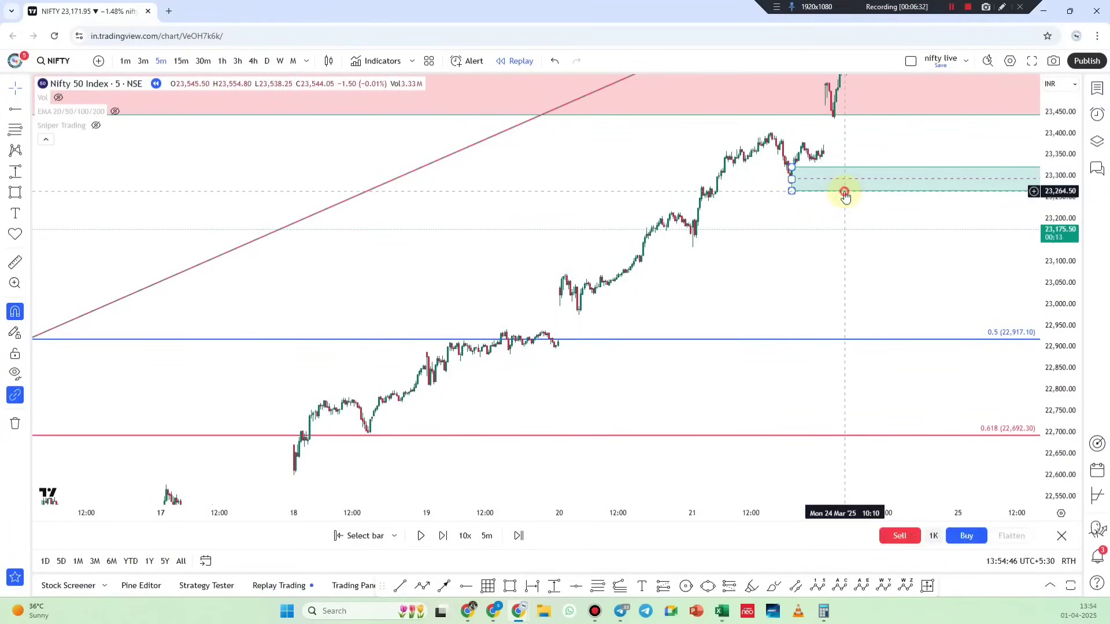
{"action": "left_click_drag", "start_coordinate": [845, 194], "coordinate": [643, 345]}
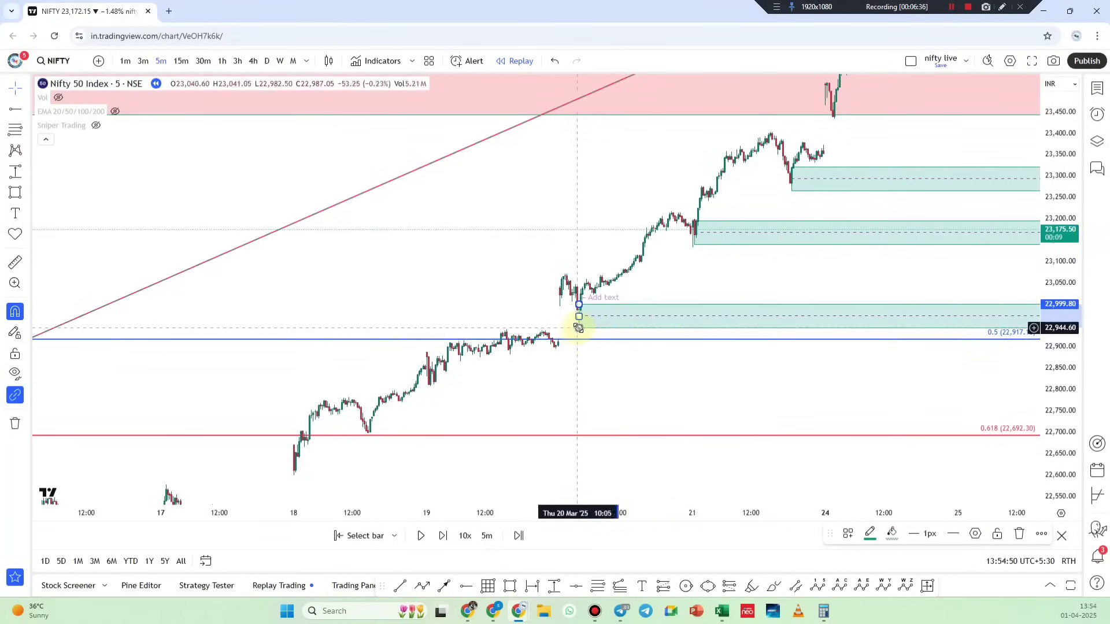
{"action": "left_click_drag", "start_coordinate": [580, 328], "coordinate": [579, 316]}
{"action": "left_click", "coordinate": [815, 270]}
- Pan the chart forward through 28 March to 1 April
{"action": "left_click_drag", "start_coordinate": [822, 274], "coordinate": [565, 422]}
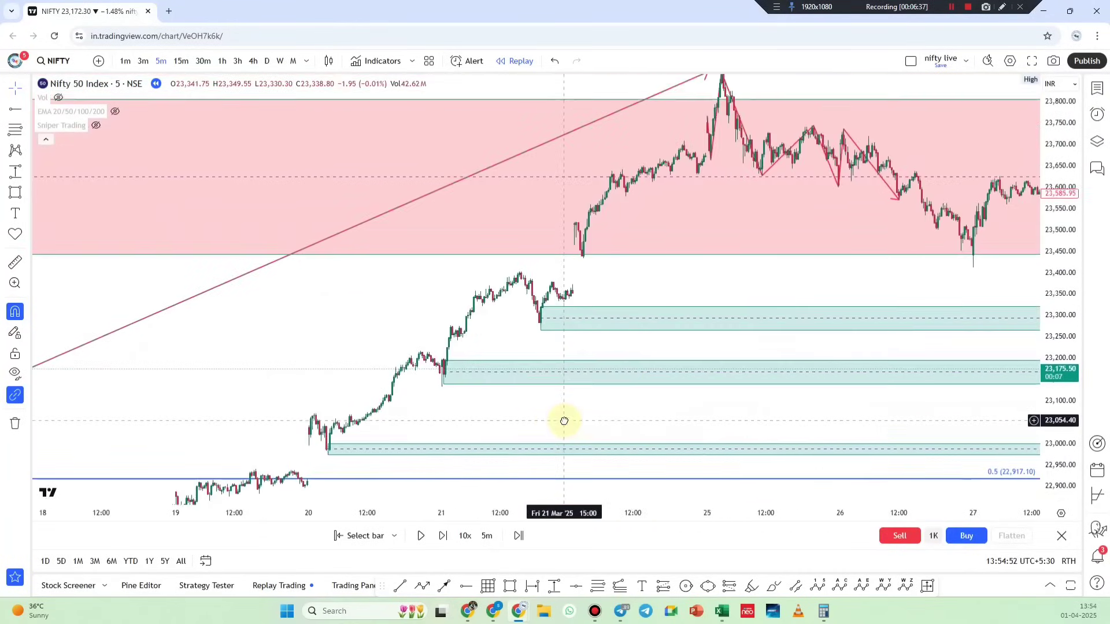
{"action": "left_click_drag", "start_coordinate": [994, 277], "coordinate": [852, 319]}
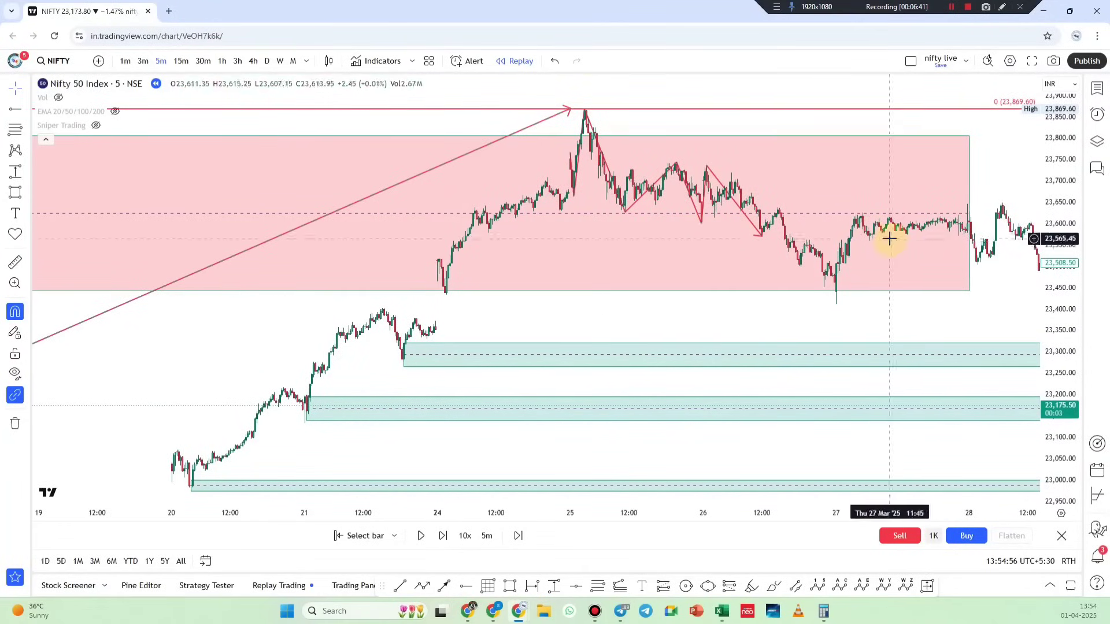
{"action": "left_click_drag", "start_coordinate": [1004, 272], "coordinate": [834, 258]}
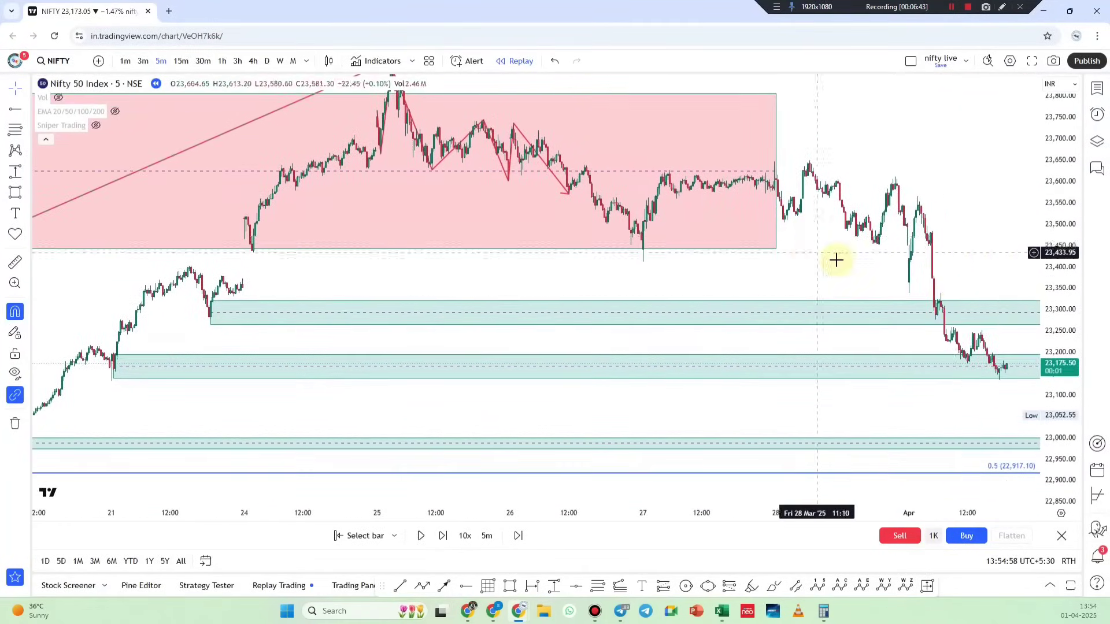
{"action": "scroll", "coordinate": [984, 379], "scroll_direction": "up", "scroll_amount": 3}
- Stretch the price scale, then clear freehand marks and an accidental symbol search
{"action": "left_click_drag", "start_coordinate": [1063, 368], "coordinate": [1065, 278]}
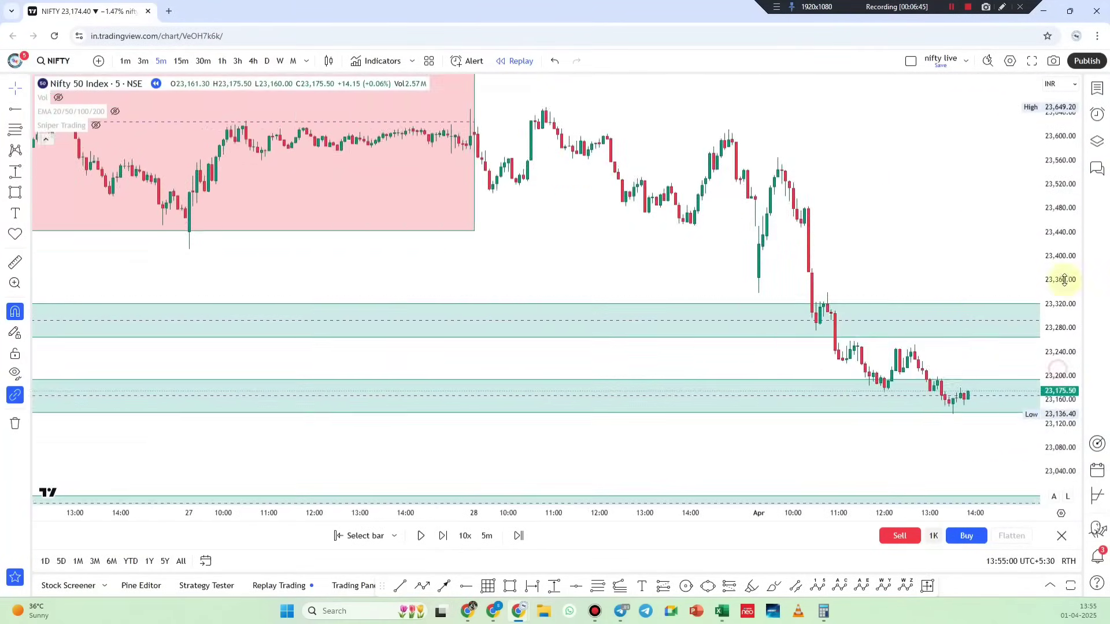
{"action": "scroll", "coordinate": [960, 232], "scroll_direction": "up", "scroll_amount": 4}
{"action": "left_click", "coordinate": [1002, 8]}
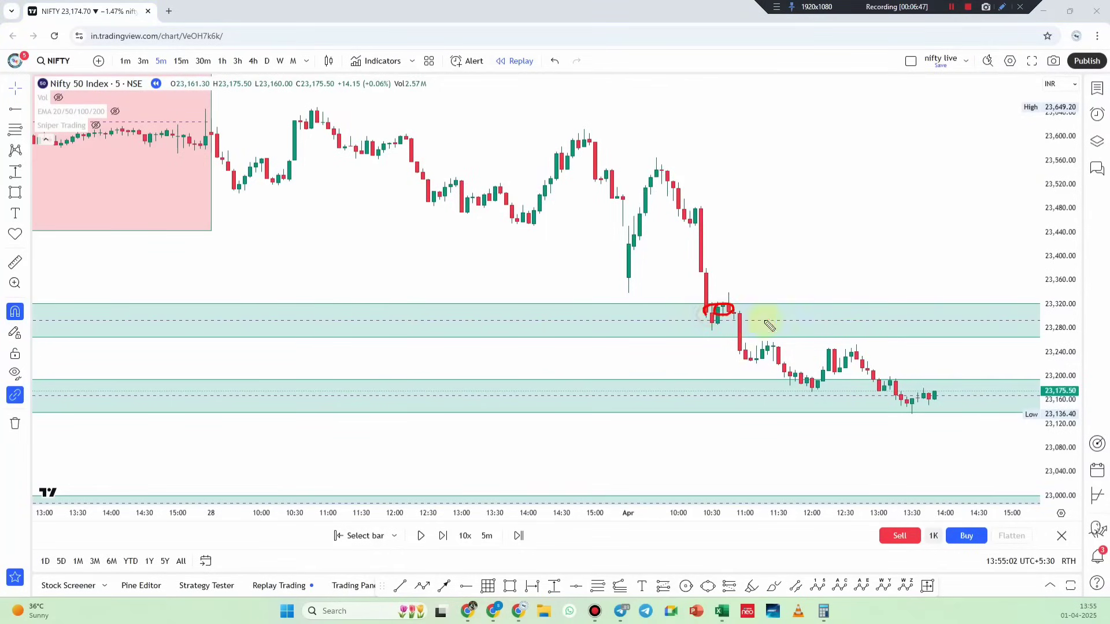
{"action": "key", "text": "Escape"}
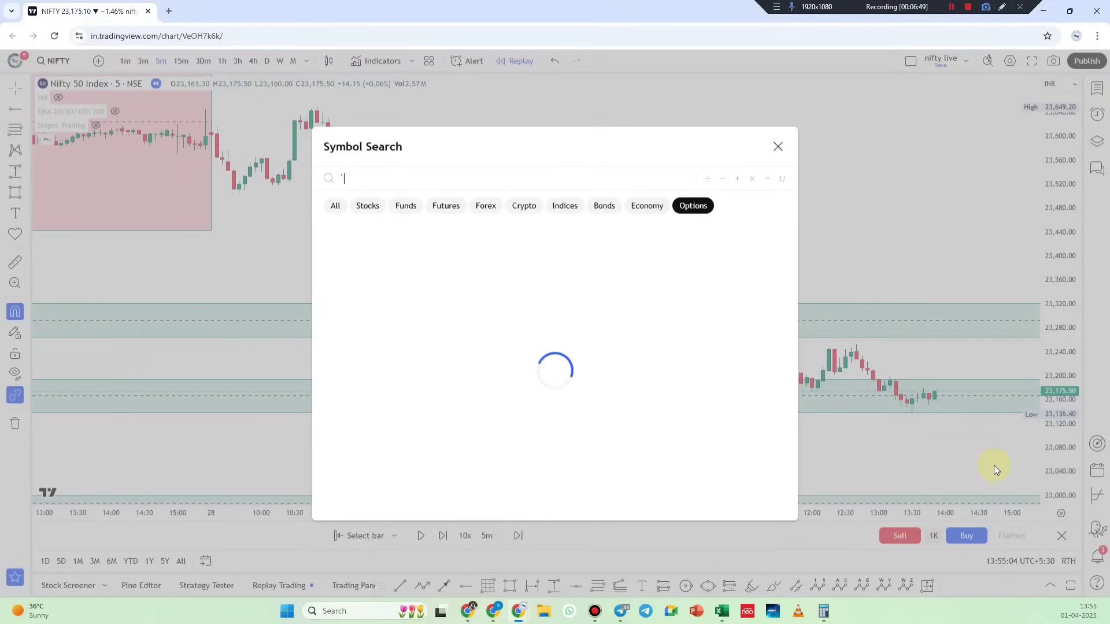
{"action": "key", "text": "Escape"}
- Frame the green zones near 23,300, 23,175 and 23,000 and circle candles near 23,560
{"action": "left_click_drag", "start_coordinate": [986, 455], "coordinate": [931, 365]}
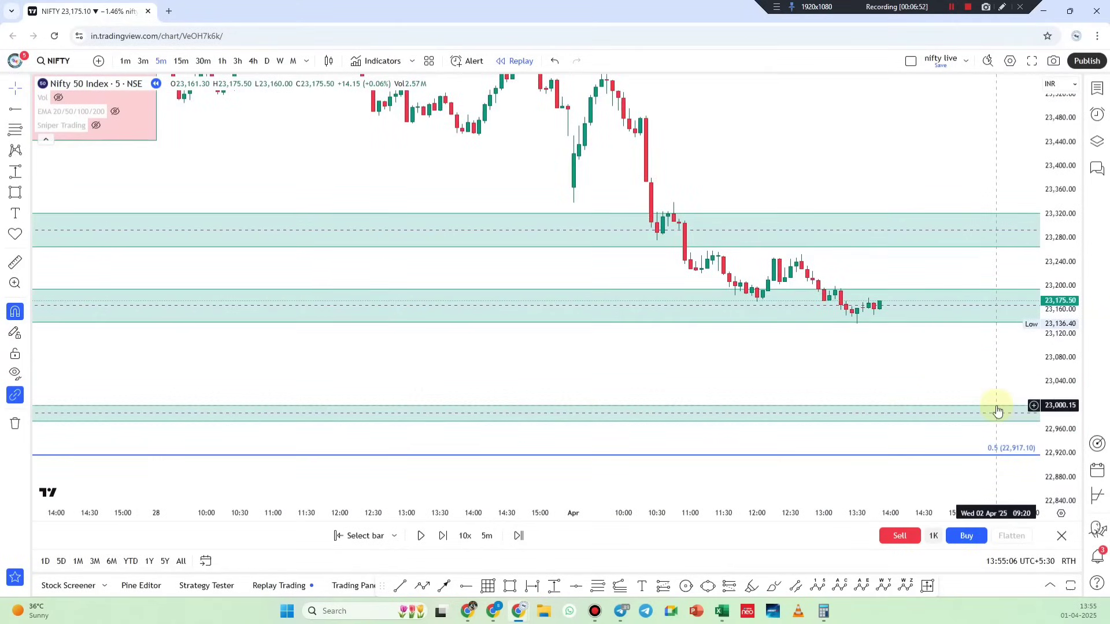
{"action": "scroll", "coordinate": [997, 411], "scroll_direction": "down", "scroll_amount": 4}
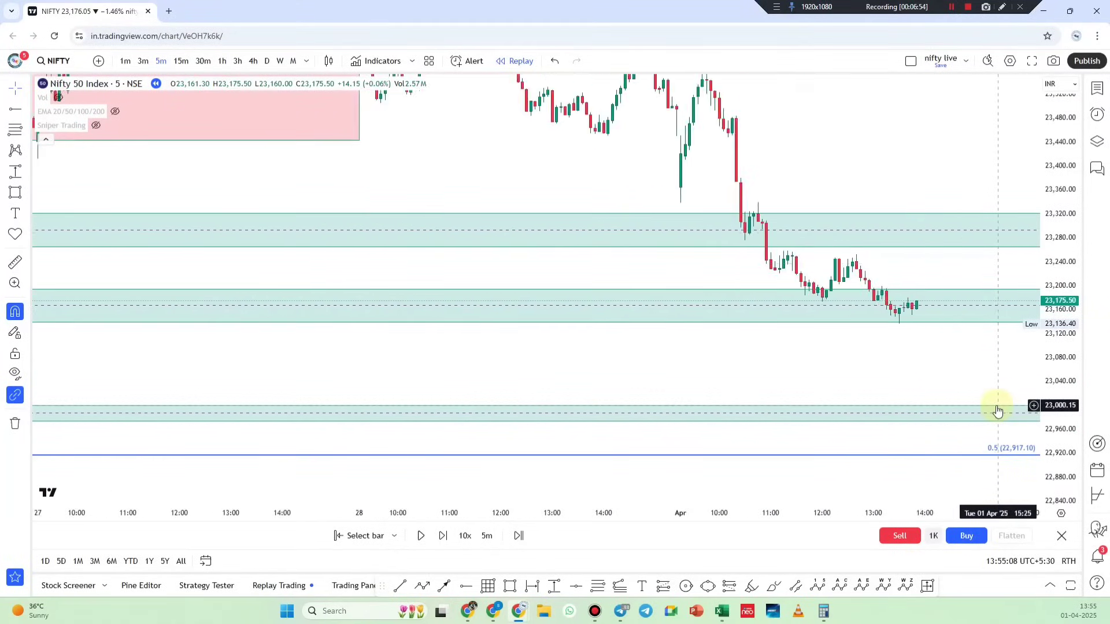
{"action": "left_click_drag", "start_coordinate": [905, 166], "coordinate": [869, 266]}
{"action": "left_click_drag", "start_coordinate": [1066, 149], "coordinate": [1070, 208]}
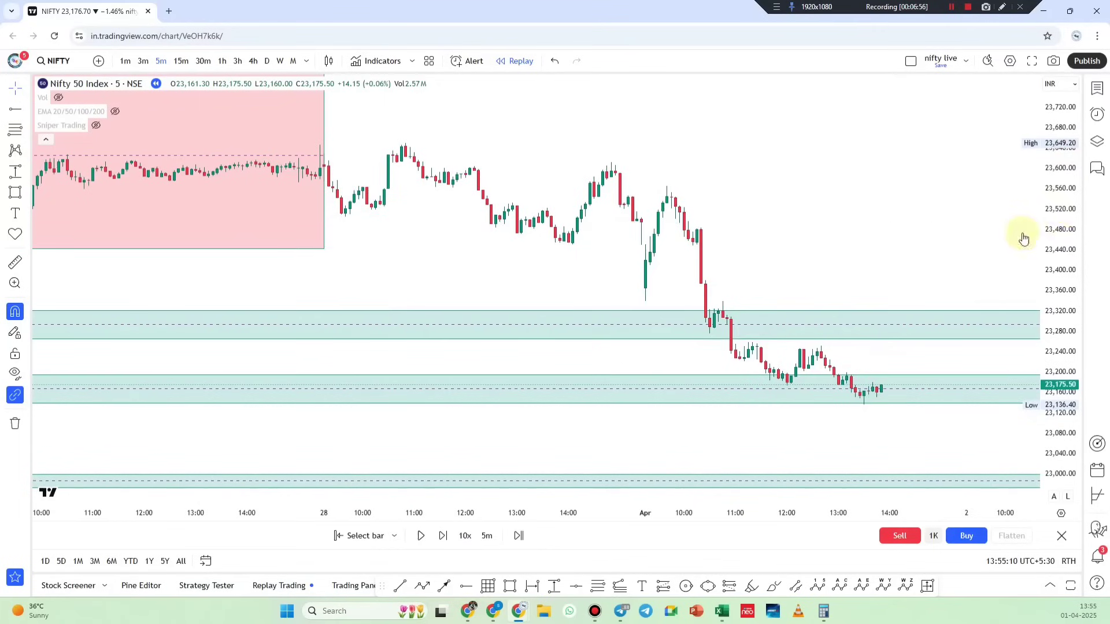
{"action": "left_click", "coordinate": [1003, 7]}
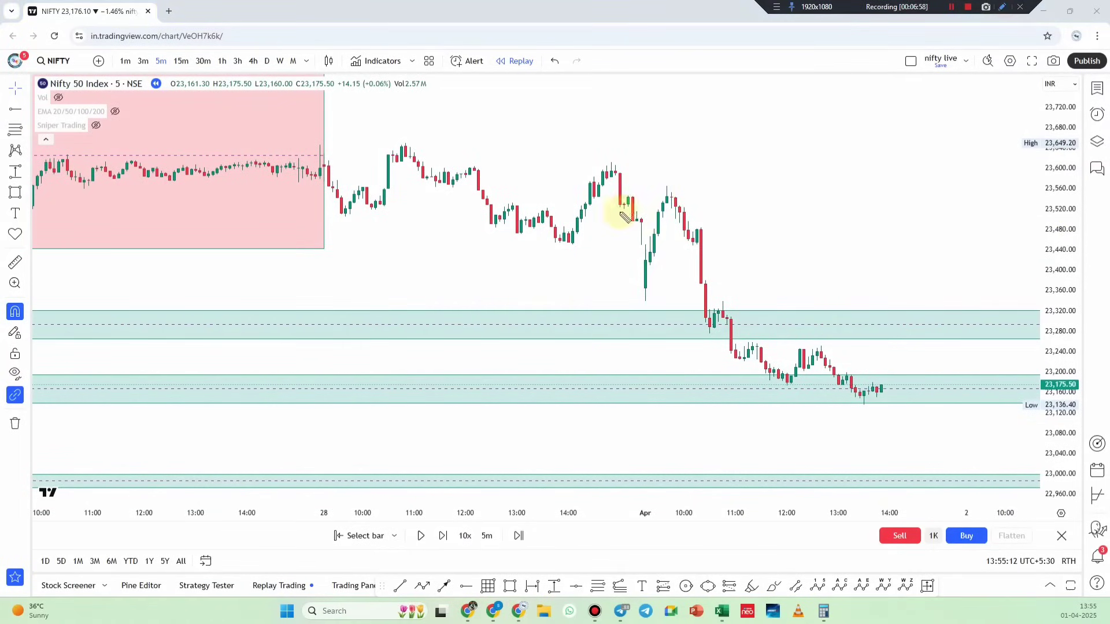
{"action": "left_click_drag", "start_coordinate": [623, 189], "coordinate": [648, 198]}
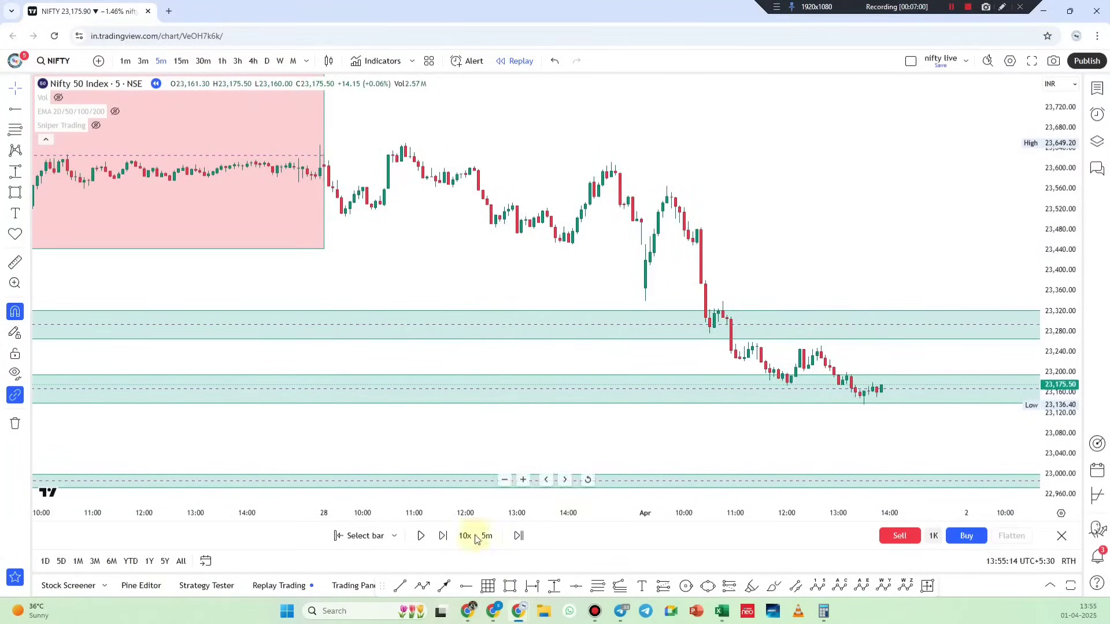
- Show the 23500 CE charts in Kite and briefly mark up the contract name
{"action": "left_click", "coordinate": [468, 611]}
{"action": "left_click", "coordinate": [243, 11]}
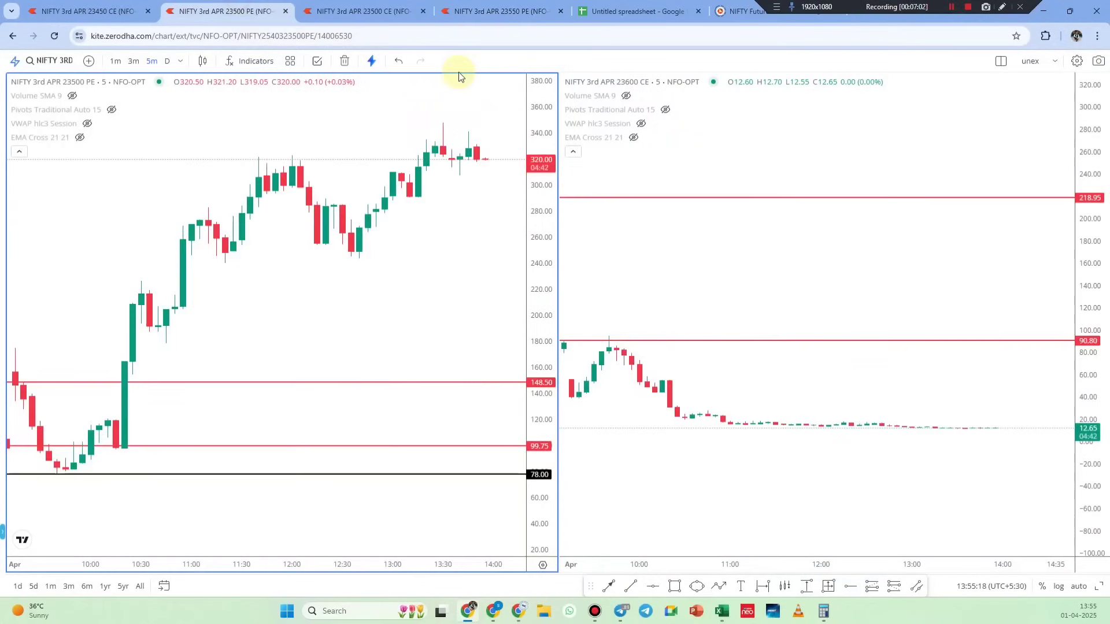
{"action": "left_click", "coordinate": [379, 8]}
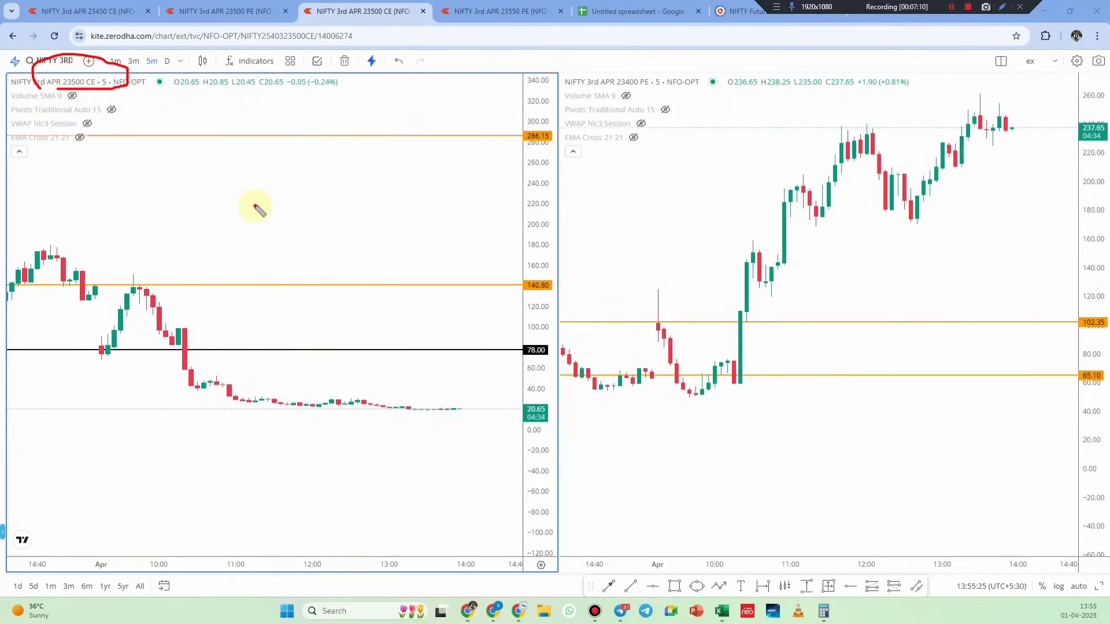
{"action": "left_click_drag", "start_coordinate": [255, 207], "coordinate": [291, 260]}
{"action": "left_click_drag", "start_coordinate": [273, 206], "coordinate": [378, 169]}
{"action": "mouse_move", "coordinate": [359, 163]}
{"action": "left_mouse_down"}
{"action": "mouse_move", "coordinate": [373, 192]}
{"action": "mouse_move", "coordinate": [478, 222]}
{"action": "left_mouse_up"}
{"action": "key", "text": "Escape"}
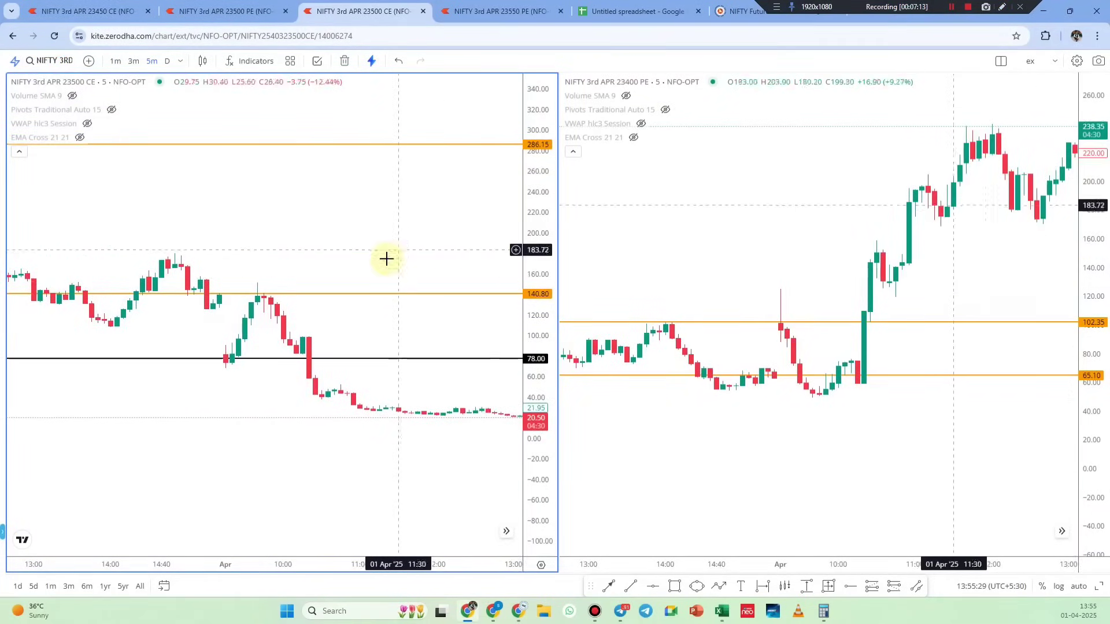
- Zoom into the 1 April open, circle candles at 78.00, and return to the Excel Sniper sheet
{"action": "scroll", "coordinate": [382, 280], "scroll_direction": "up", "scroll_amount": 3}
{"action": "left_click_drag", "start_coordinate": [522, 366], "coordinate": [546, 169]}
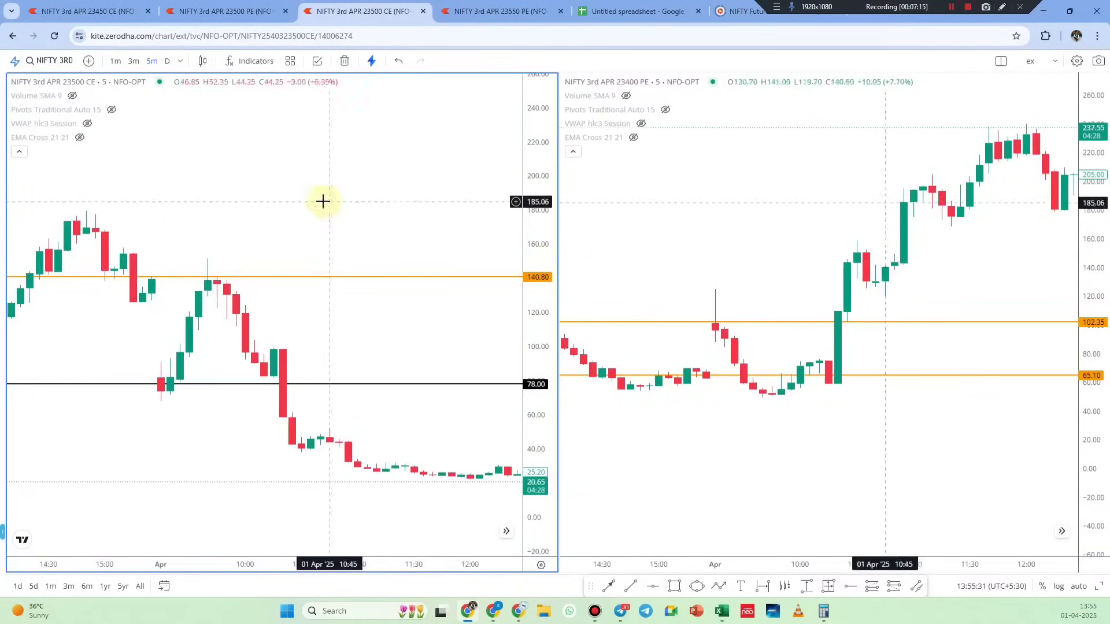
{"action": "left_click_drag", "start_coordinate": [322, 200], "coordinate": [404, 190]}
{"action": "left_click", "coordinate": [1000, 7]}
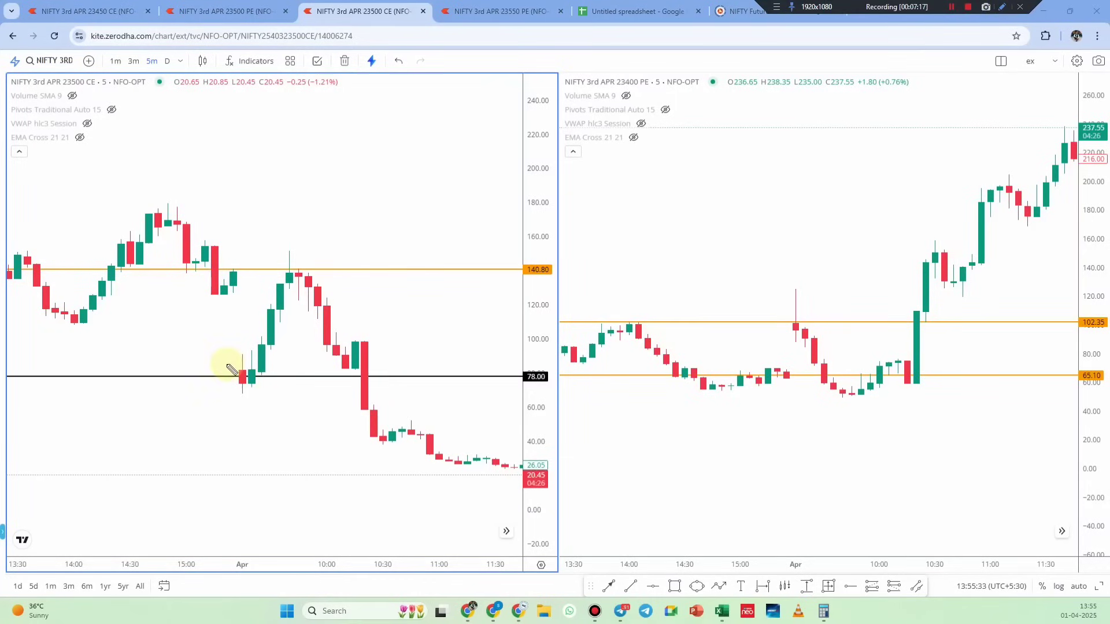
{"action": "left_click_drag", "start_coordinate": [230, 369], "coordinate": [231, 356]}
{"action": "left_click", "coordinate": [721, 611]}
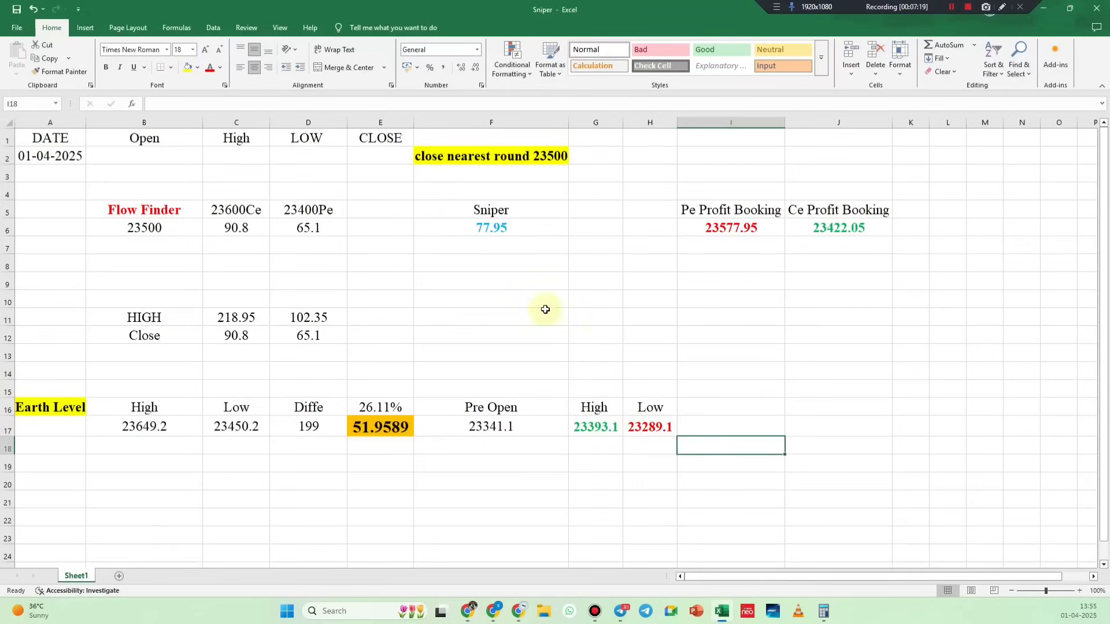
{"action": "left_click", "coordinate": [722, 608]}
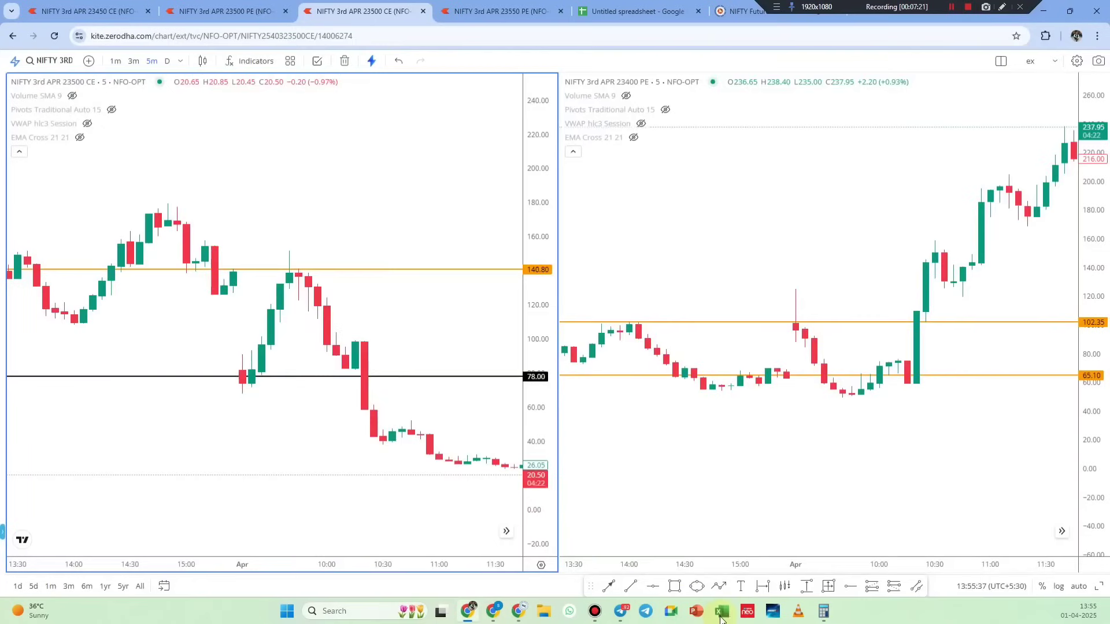
{"action": "left_click", "coordinate": [1000, 8]}
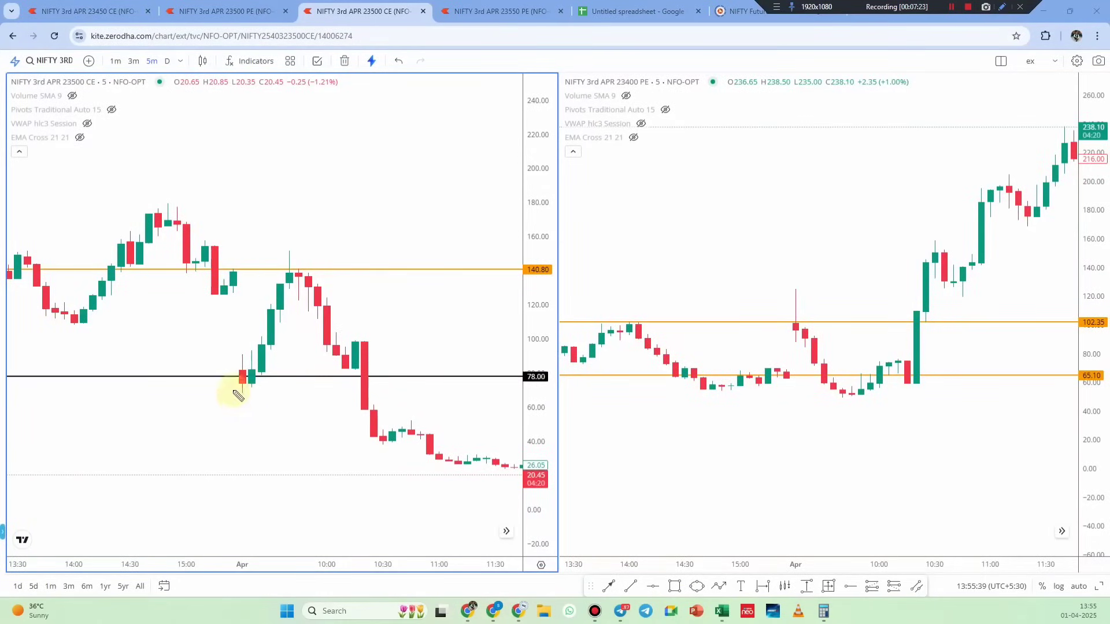
{"action": "left_click_drag", "start_coordinate": [250, 405], "coordinate": [268, 413]}
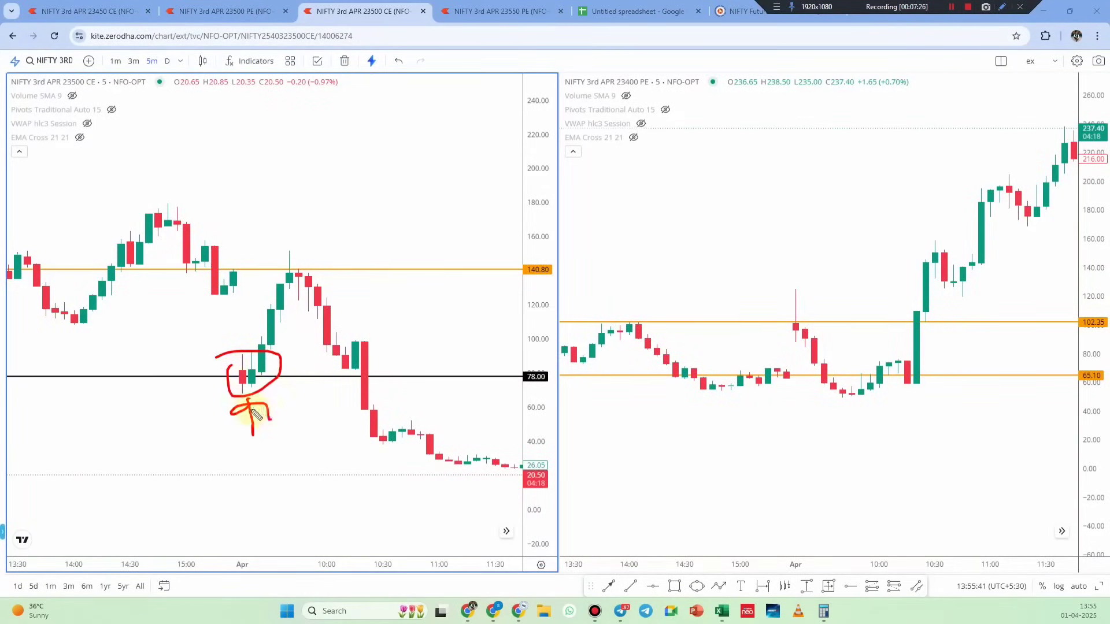
{"action": "key", "text": "Escape"}
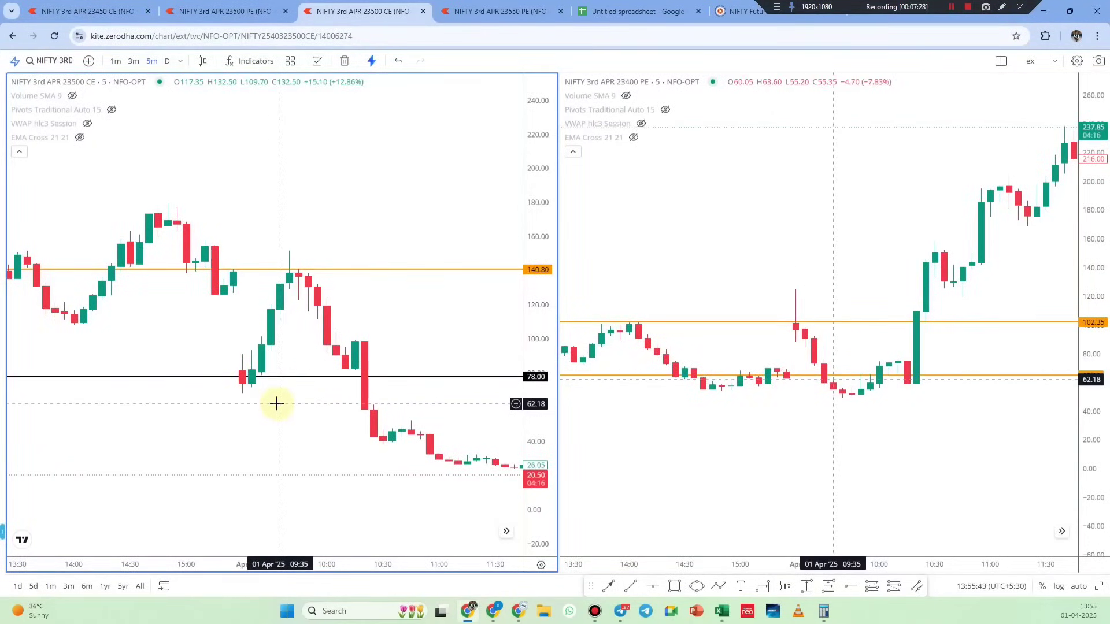
{"action": "left_click", "coordinate": [1001, 8]}
{"action": "mouse_move", "coordinate": [695, 268]}
{"action": "left_mouse_down"}
{"action": "mouse_move", "coordinate": [707, 229]}
{"action": "mouse_move", "coordinate": [838, 198]}
{"action": "mouse_move", "coordinate": [682, 248]}
{"action": "left_mouse_up"}
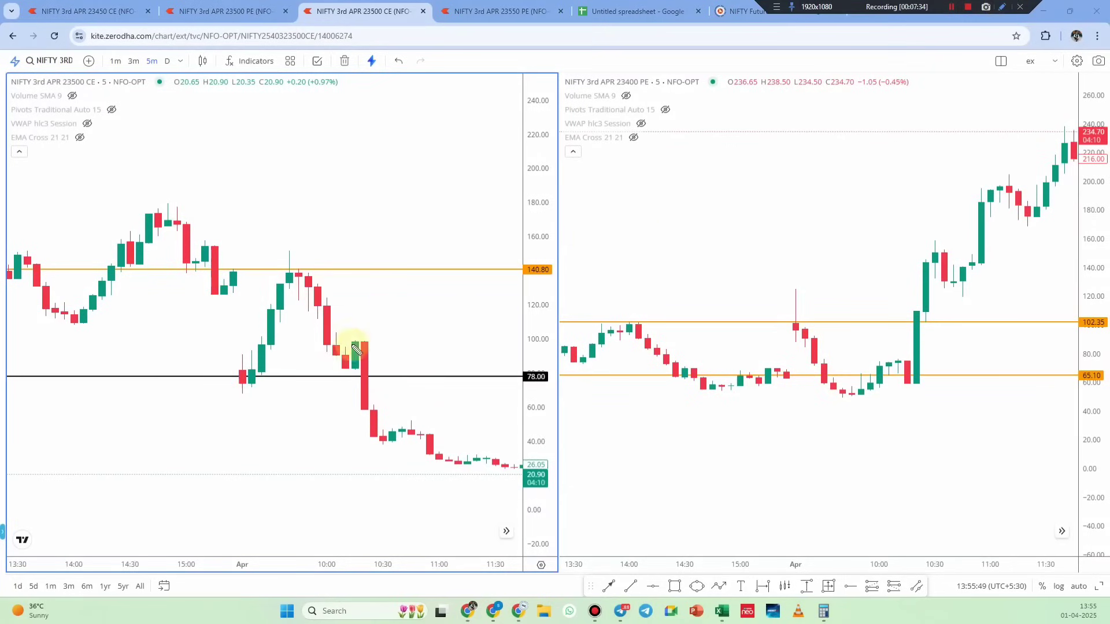
{"action": "mouse_move", "coordinate": [243, 377]}
{"action": "left_mouse_down"}
{"action": "mouse_move", "coordinate": [245, 395]}
{"action": "mouse_move", "coordinate": [291, 259]}
{"action": "mouse_move", "coordinate": [241, 377]}
{"action": "left_mouse_up"}
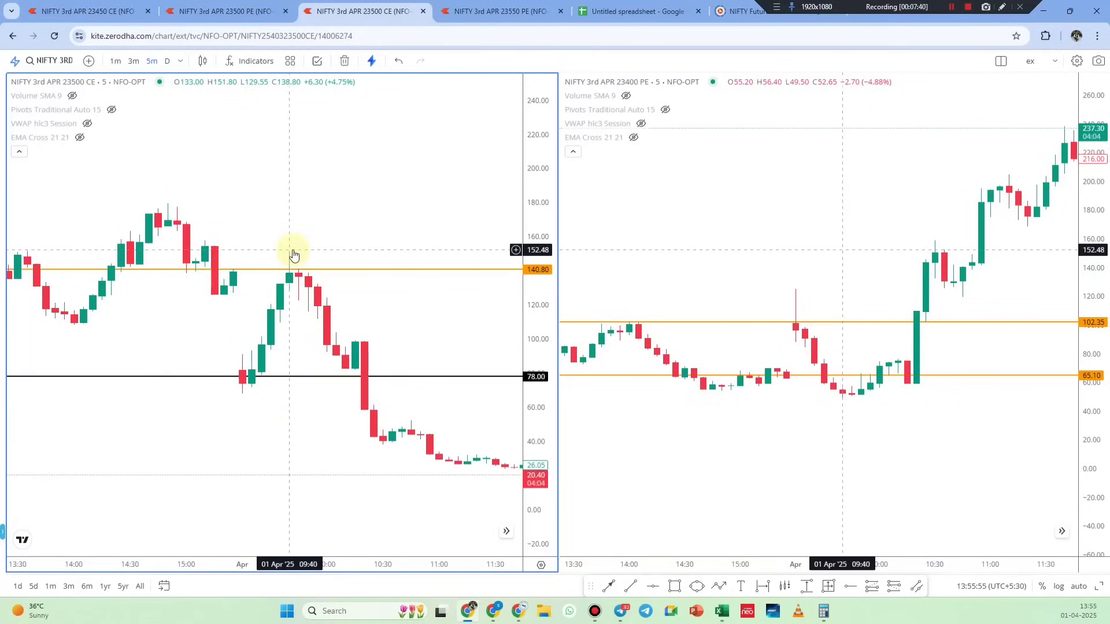
{"action": "left_click", "coordinate": [1003, 7]}
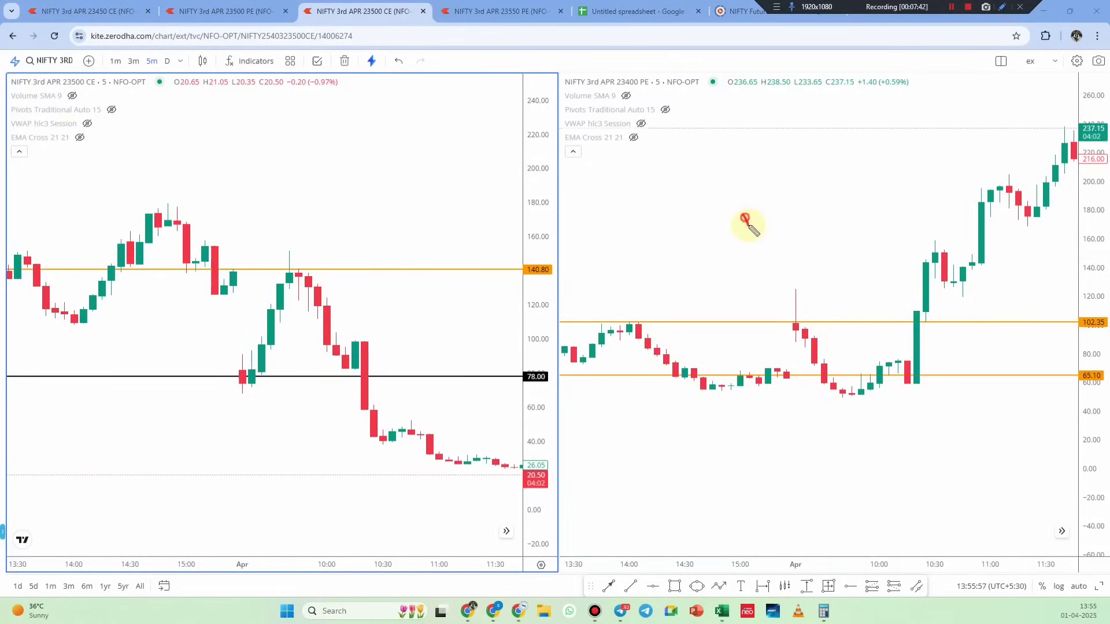
- Handwrite and circle 'Buy' on the 23400 PE chart, and write 'put' with a downward arrow
{"action": "left_click_drag", "start_coordinate": [745, 218], "coordinate": [860, 157]}
{"action": "mouse_move", "coordinate": [854, 222]}
{"action": "left_mouse_down"}
{"action": "mouse_move", "coordinate": [907, 209]}
{"action": "mouse_move", "coordinate": [840, 240]}
{"action": "left_mouse_up"}
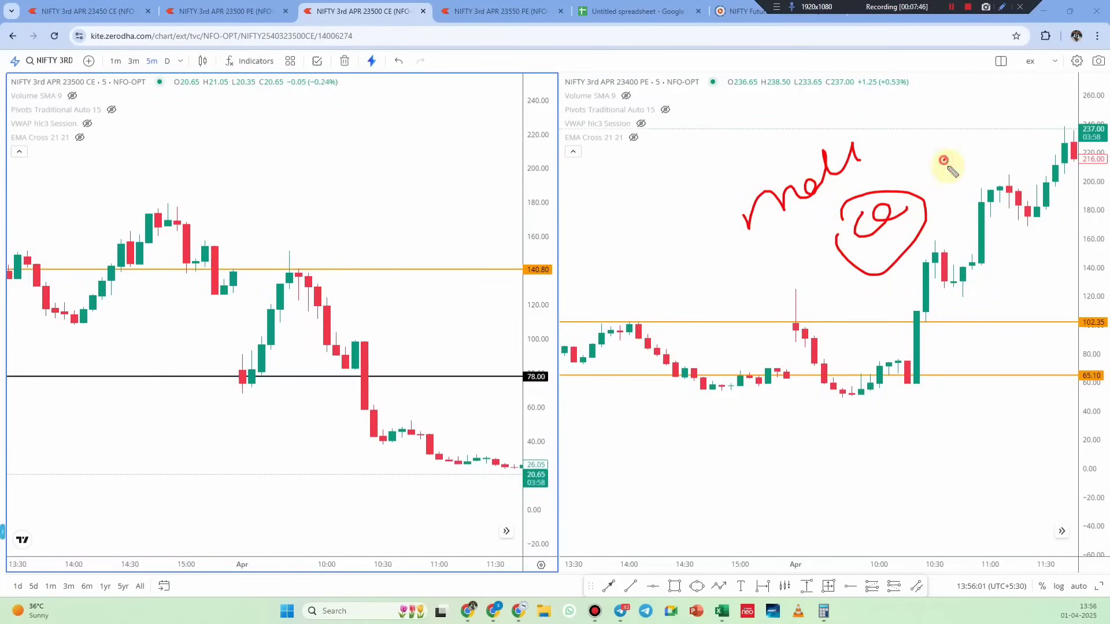
{"action": "mouse_move", "coordinate": [1005, 137]}
{"action": "left_mouse_down"}
{"action": "mouse_move", "coordinate": [949, 200]}
{"action": "mouse_move", "coordinate": [923, 168]}
{"action": "mouse_move", "coordinate": [952, 200]}
{"action": "left_mouse_up"}
{"action": "mouse_move", "coordinate": [768, 463]}
{"action": "left_mouse_down"}
{"action": "mouse_move", "coordinate": [808, 456]}
{"action": "mouse_move", "coordinate": [833, 468]}
{"action": "left_mouse_up"}
{"action": "left_click_drag", "start_coordinate": [894, 423], "coordinate": [965, 476]}
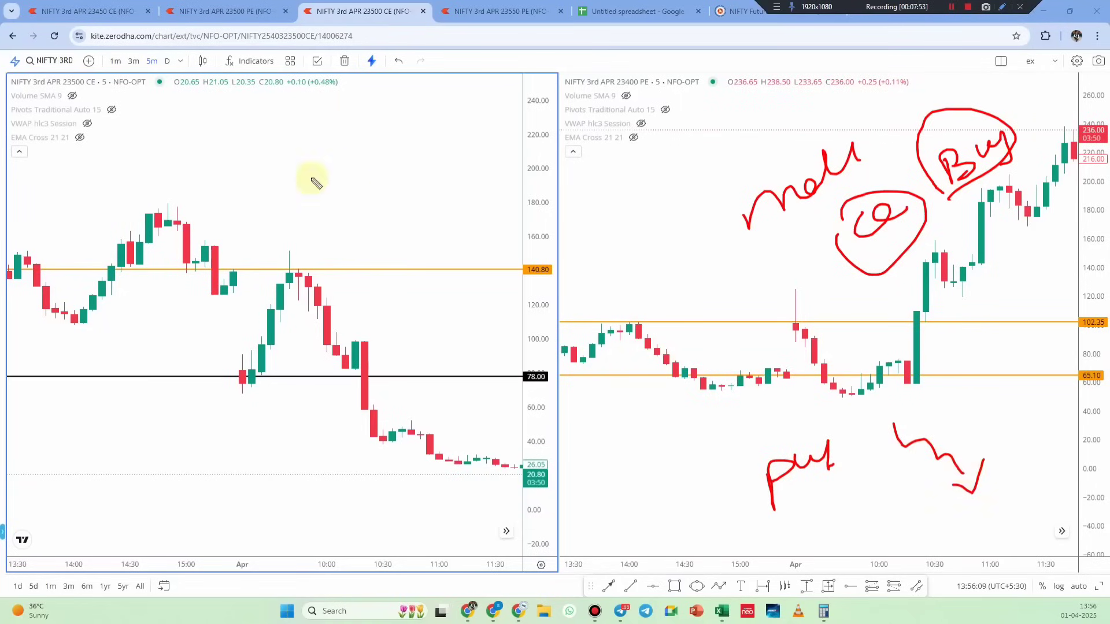
- Tick the 23500 CE chart, circle left-chart candles, and open the 23500 PE charts
{"action": "left_click_drag", "start_coordinate": [195, 128], "coordinate": [230, 135]}
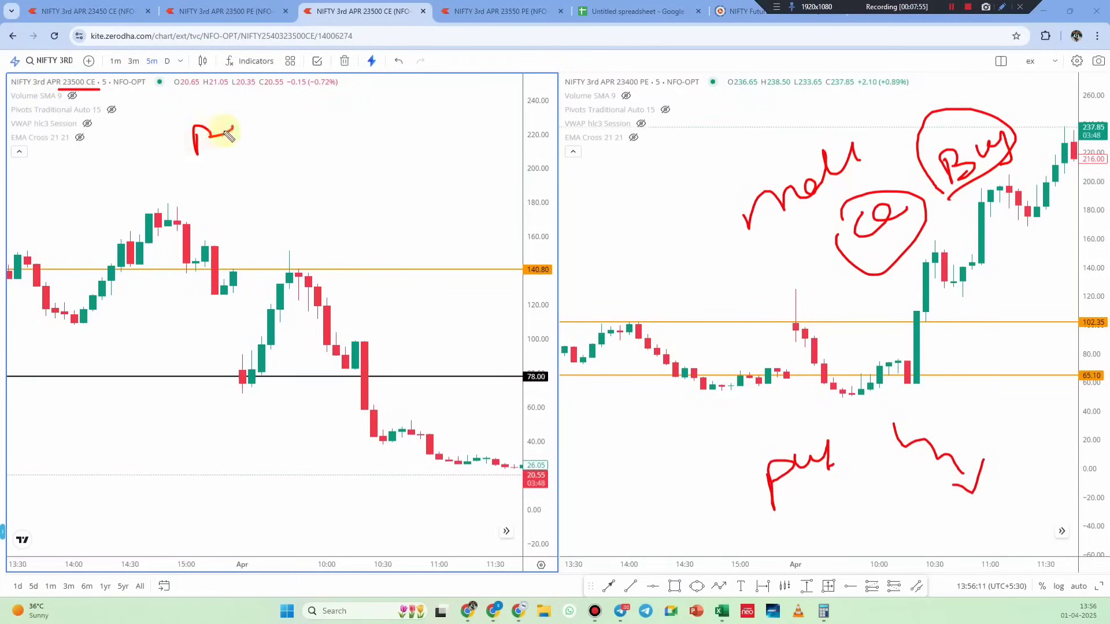
{"action": "left_click_drag", "start_coordinate": [255, 356], "coordinate": [272, 363]}
{"action": "left_click", "coordinate": [225, 11]}
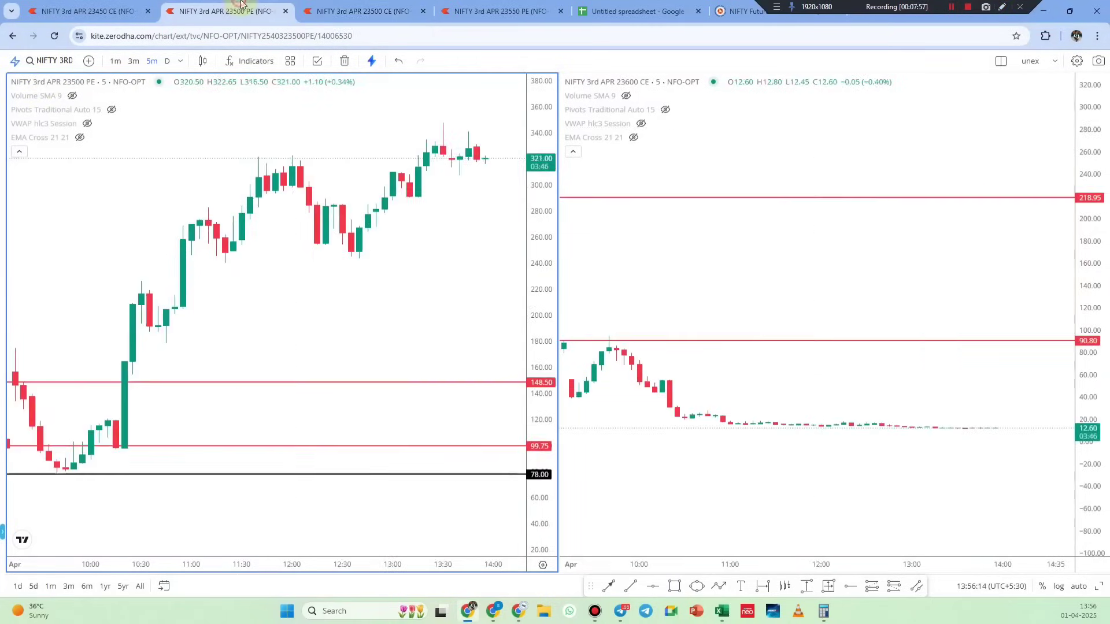